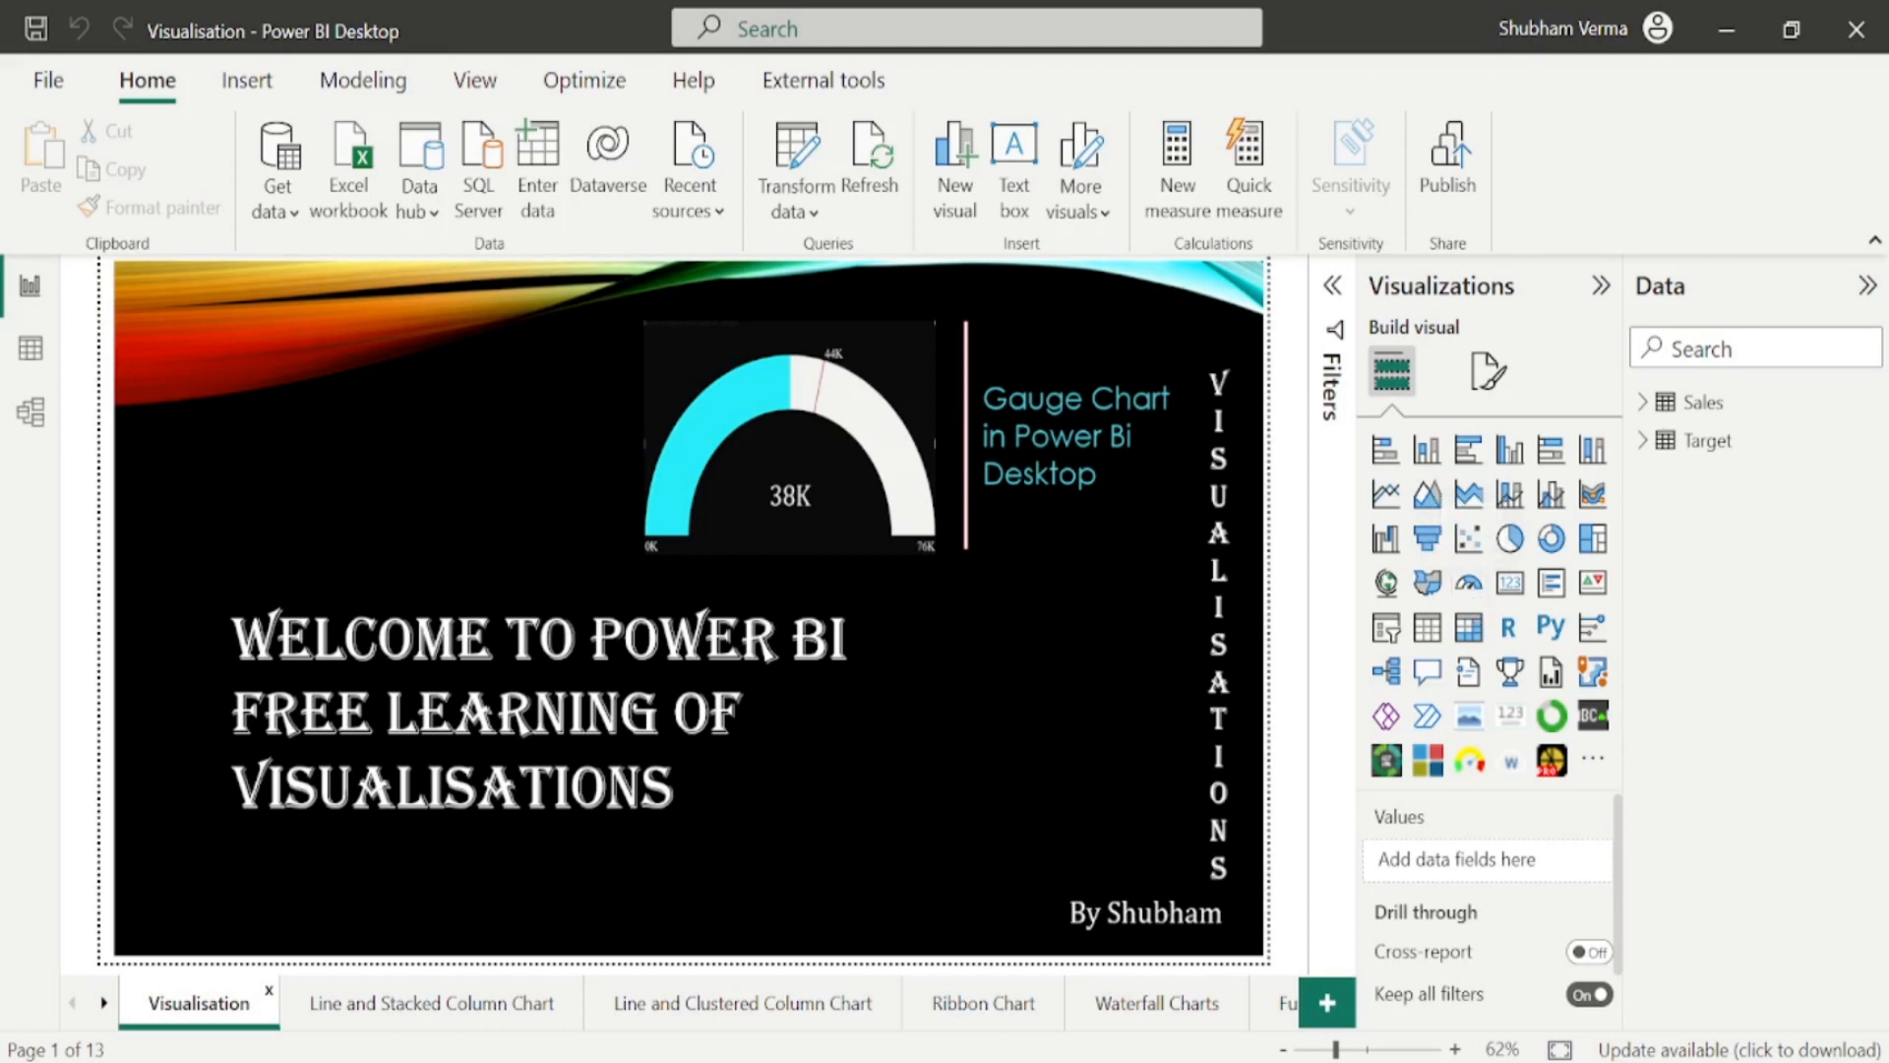
- Open the Guage Chart report page and select its empty gauge visual
click(104, 1004)
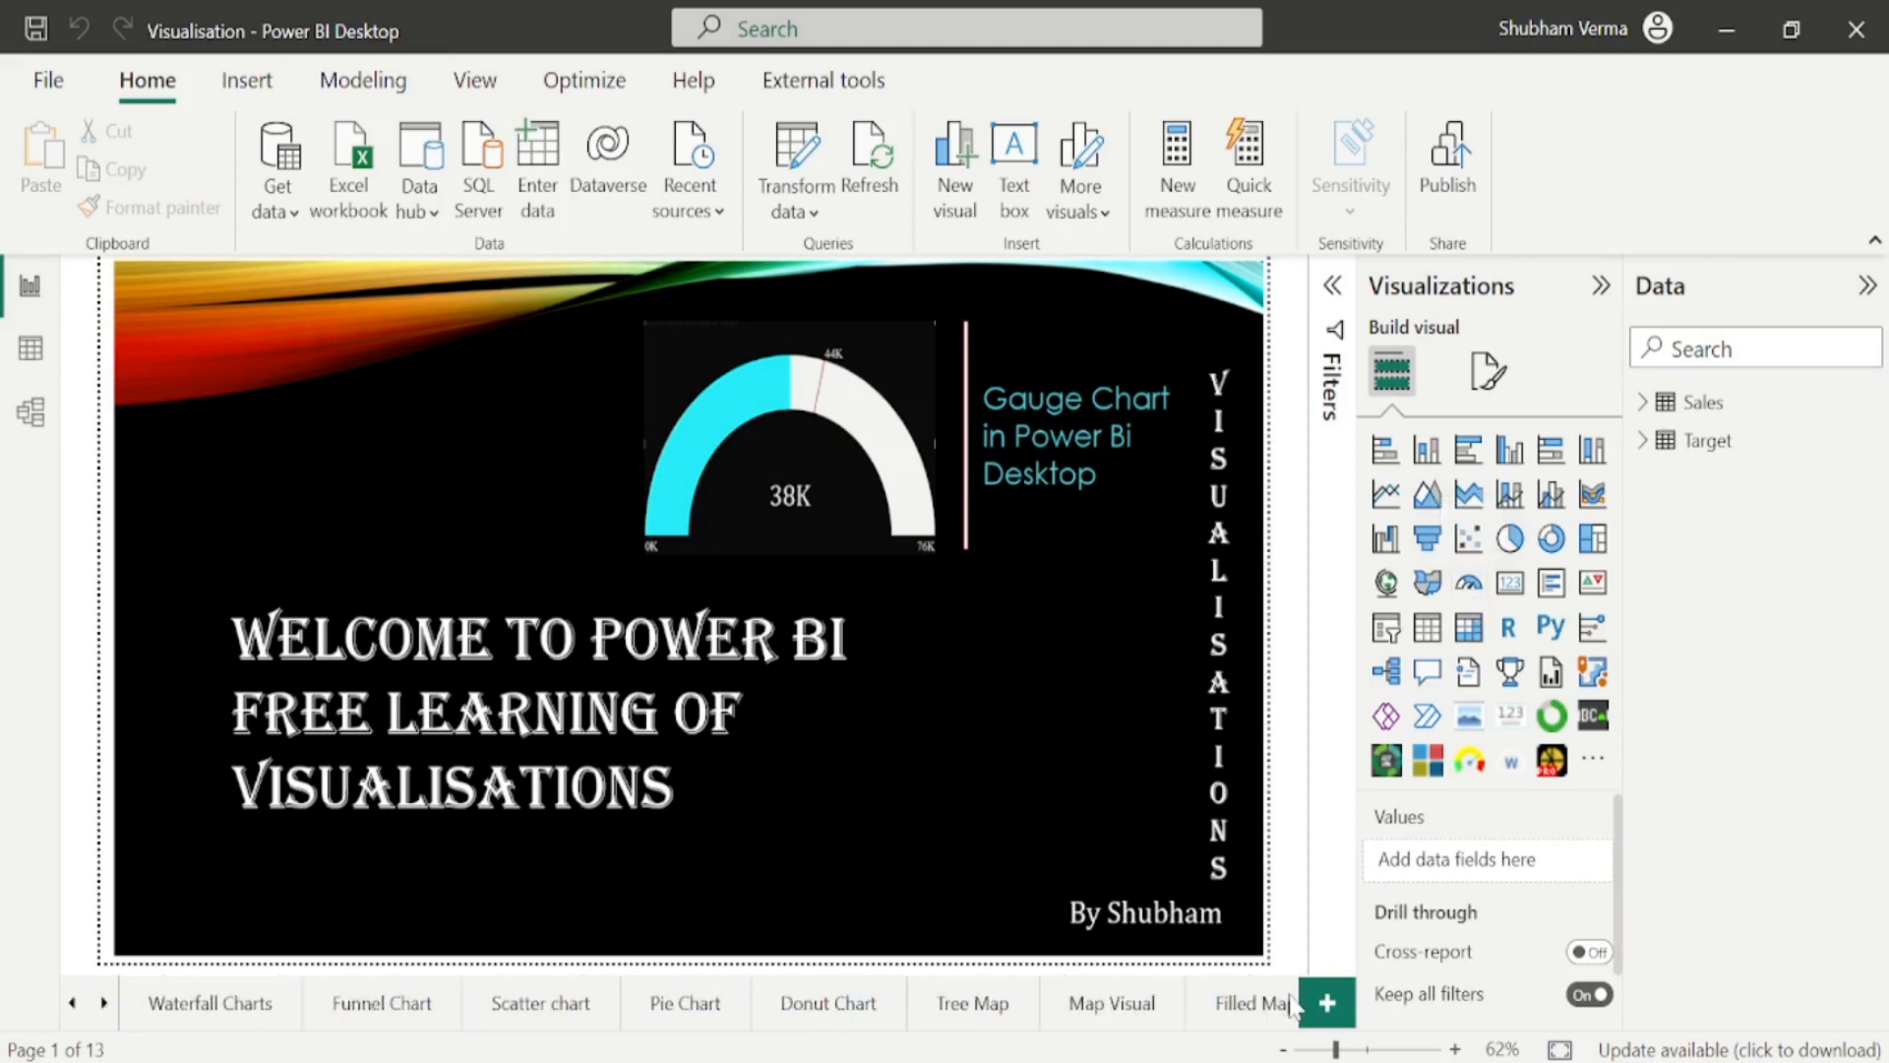
click(104, 1004)
click(1250, 1006)
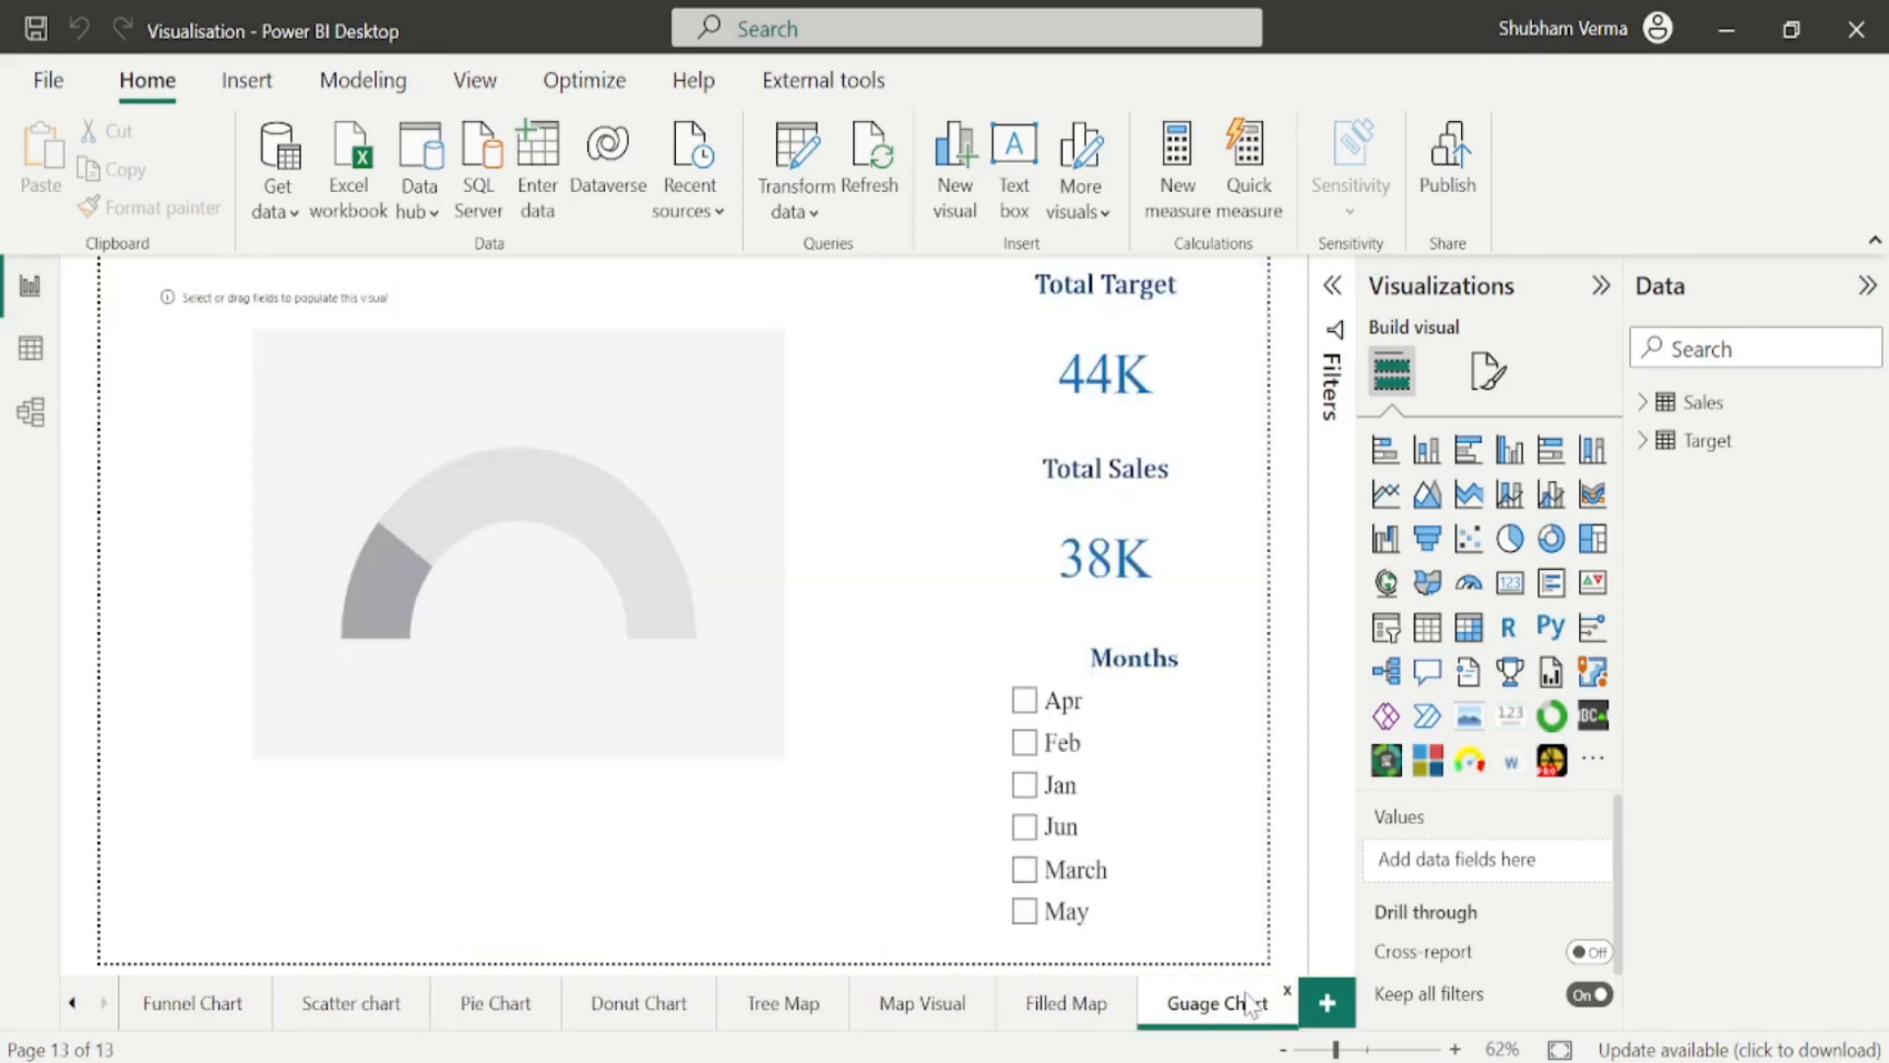
click(556, 549)
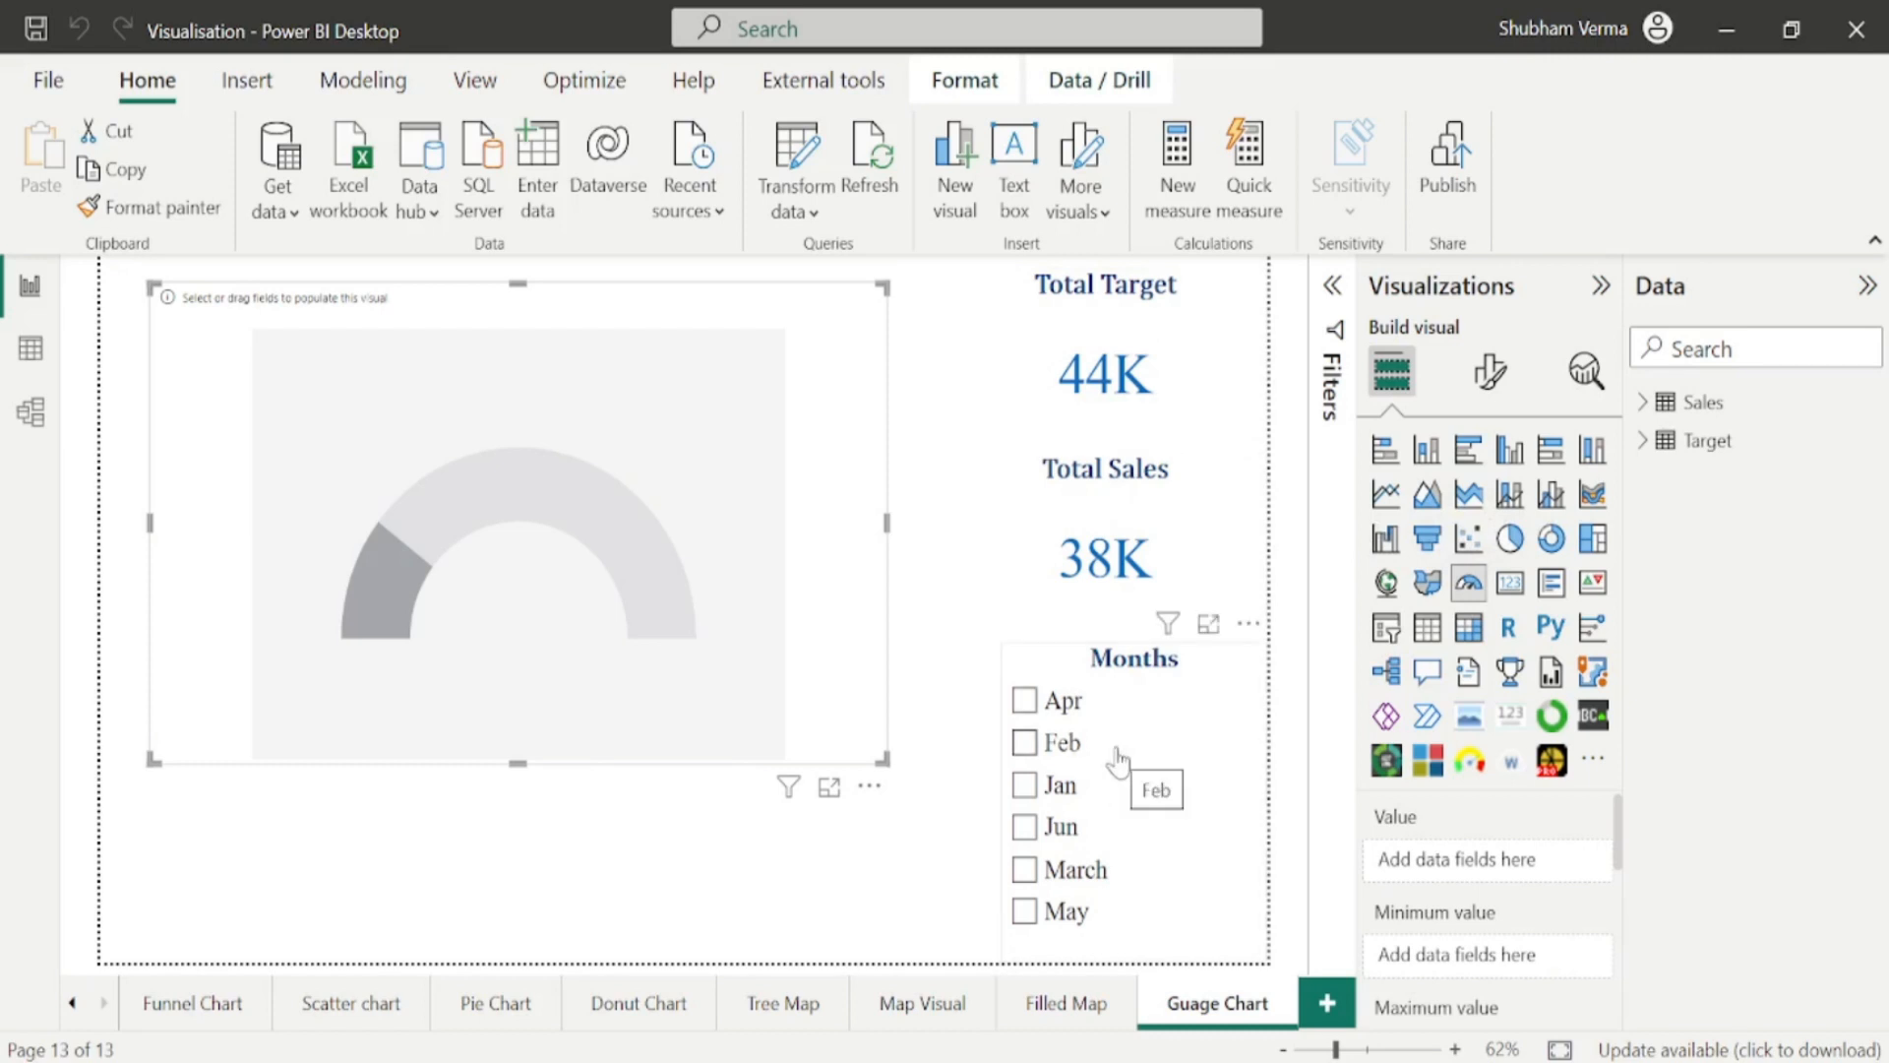
- Examine the Sales and Target columns in the Target table's data, and the Total Sales and Total Target cards on the report page
click(1734, 450)
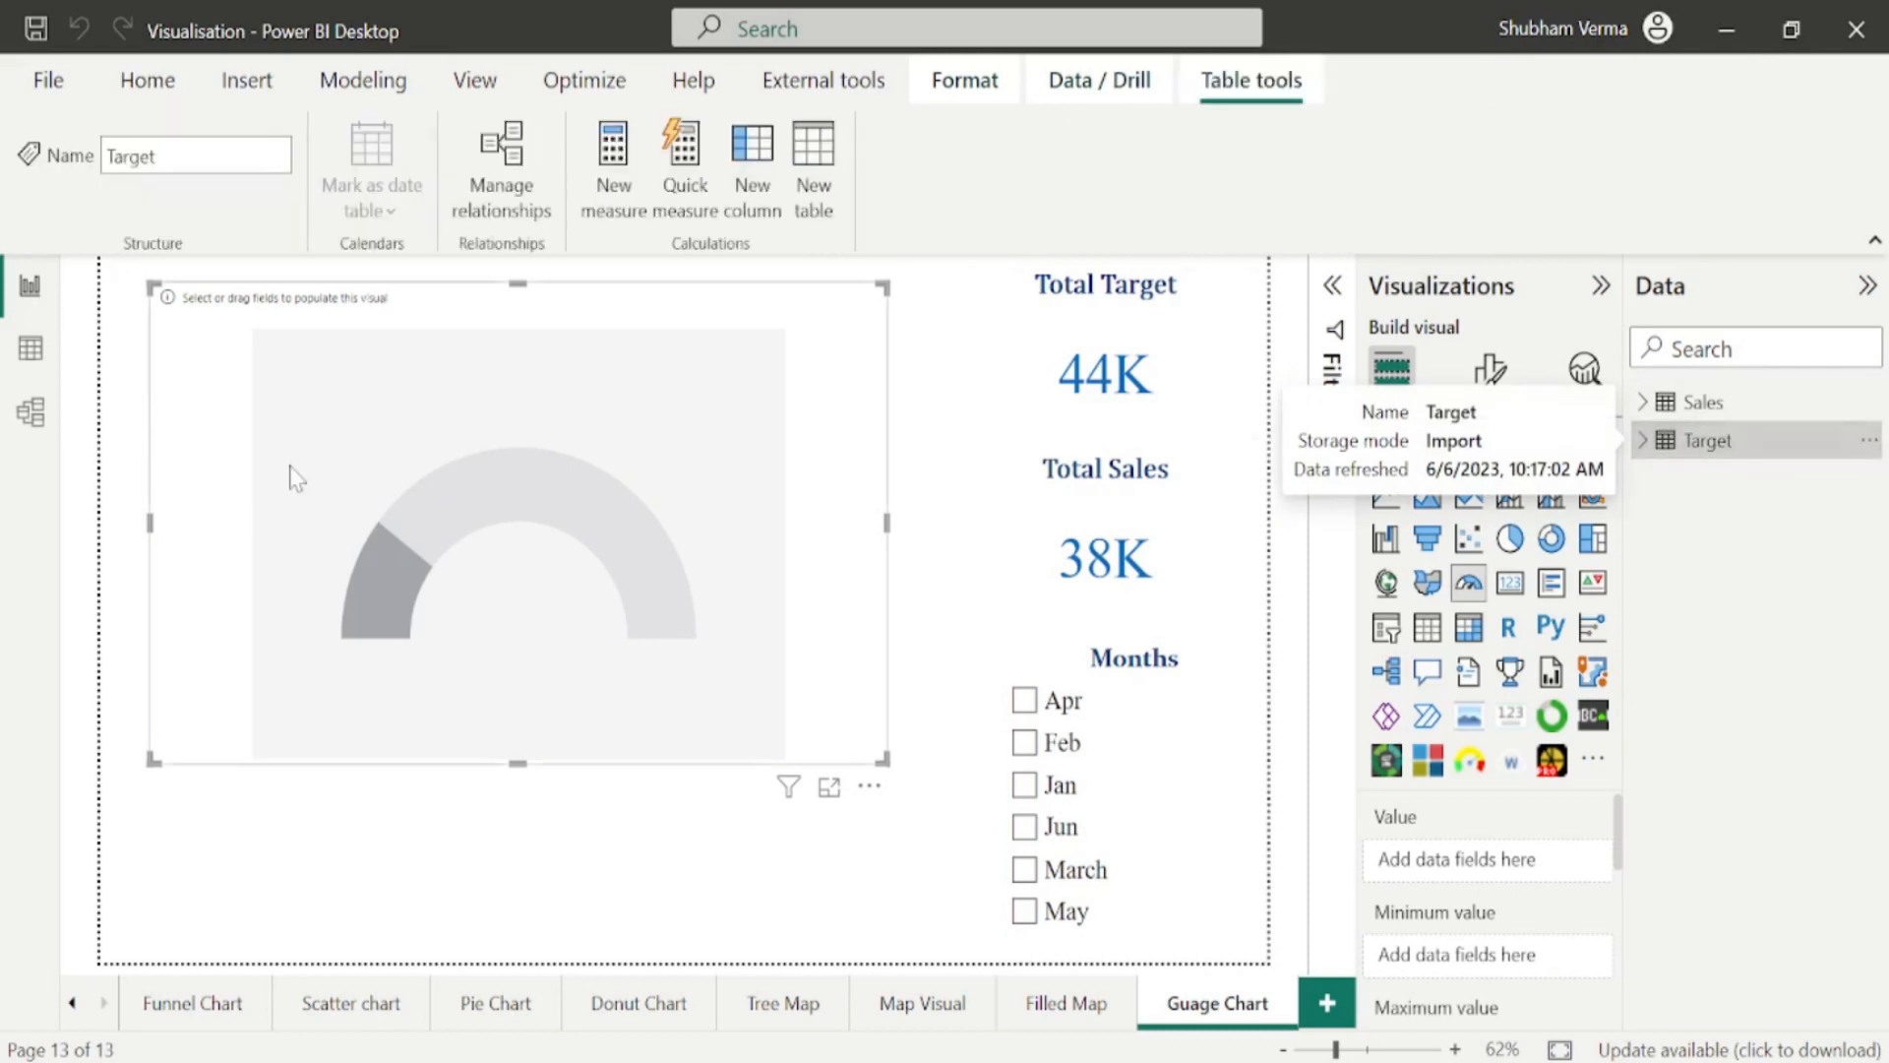
click(31, 350)
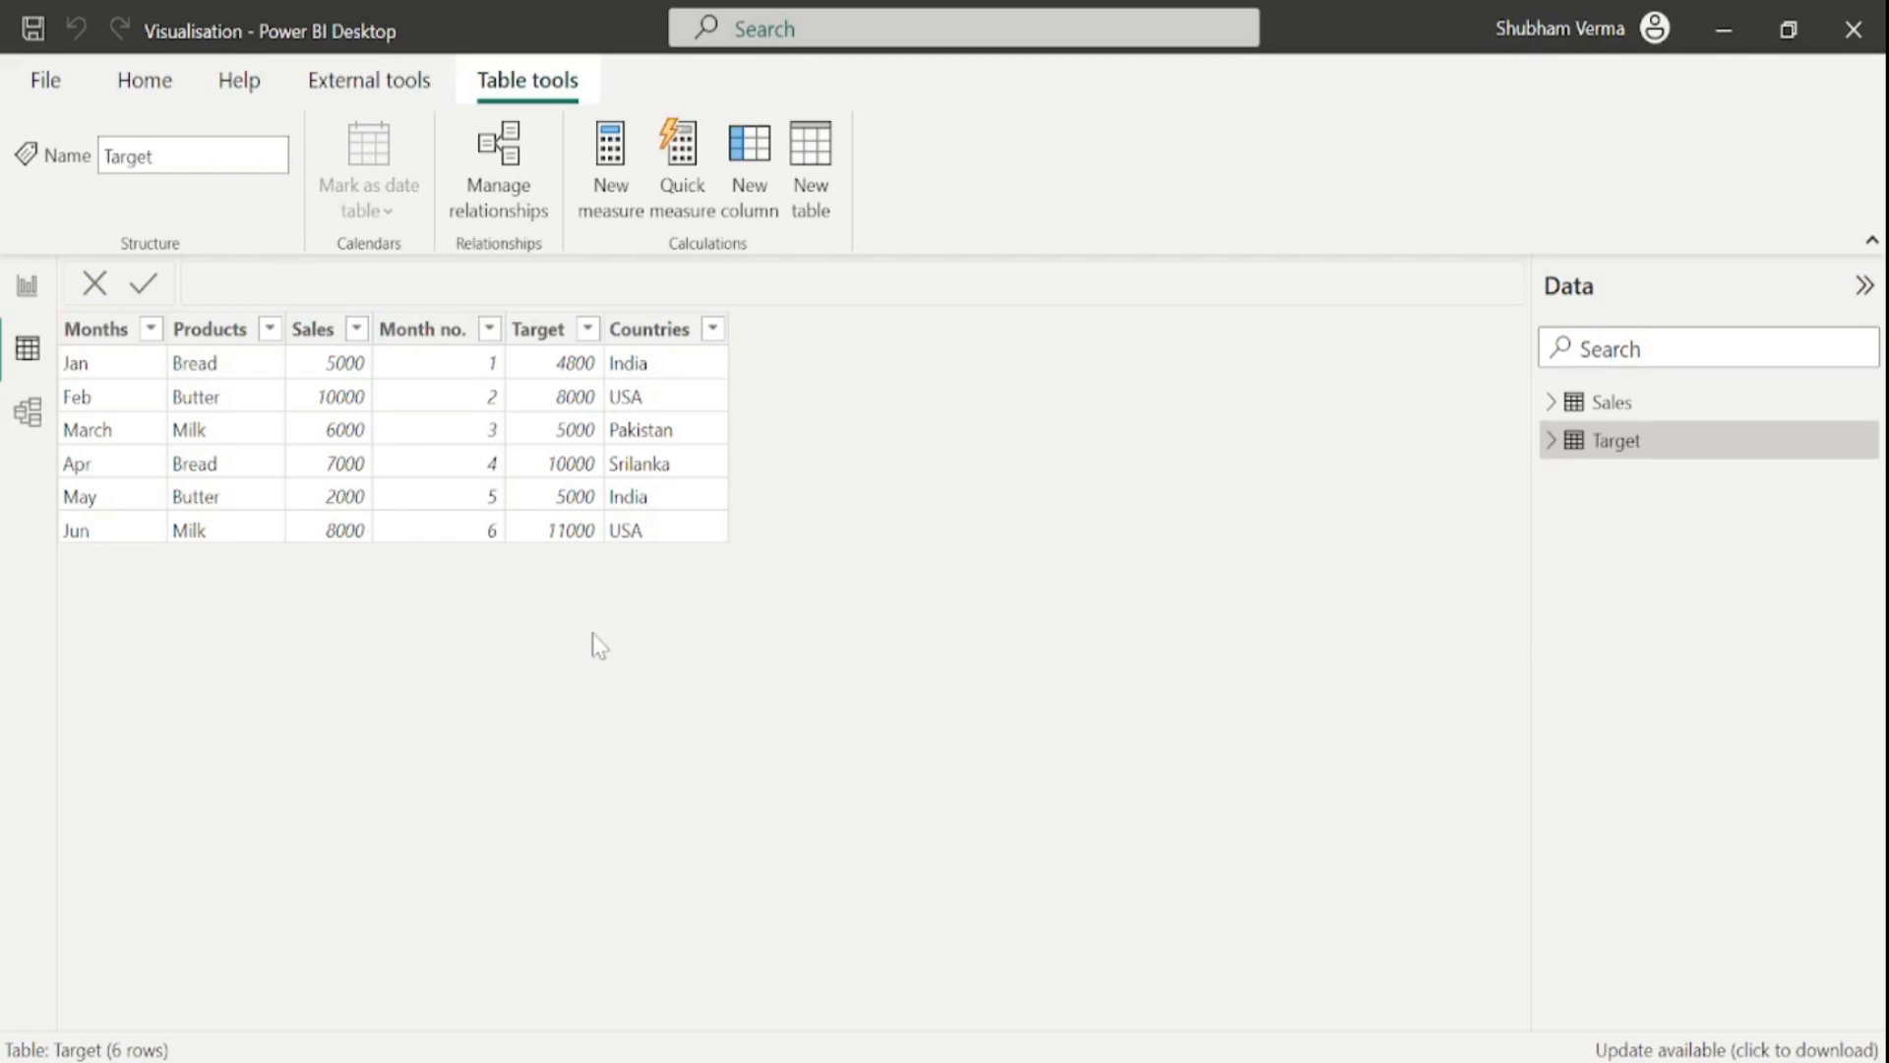
click(32, 300)
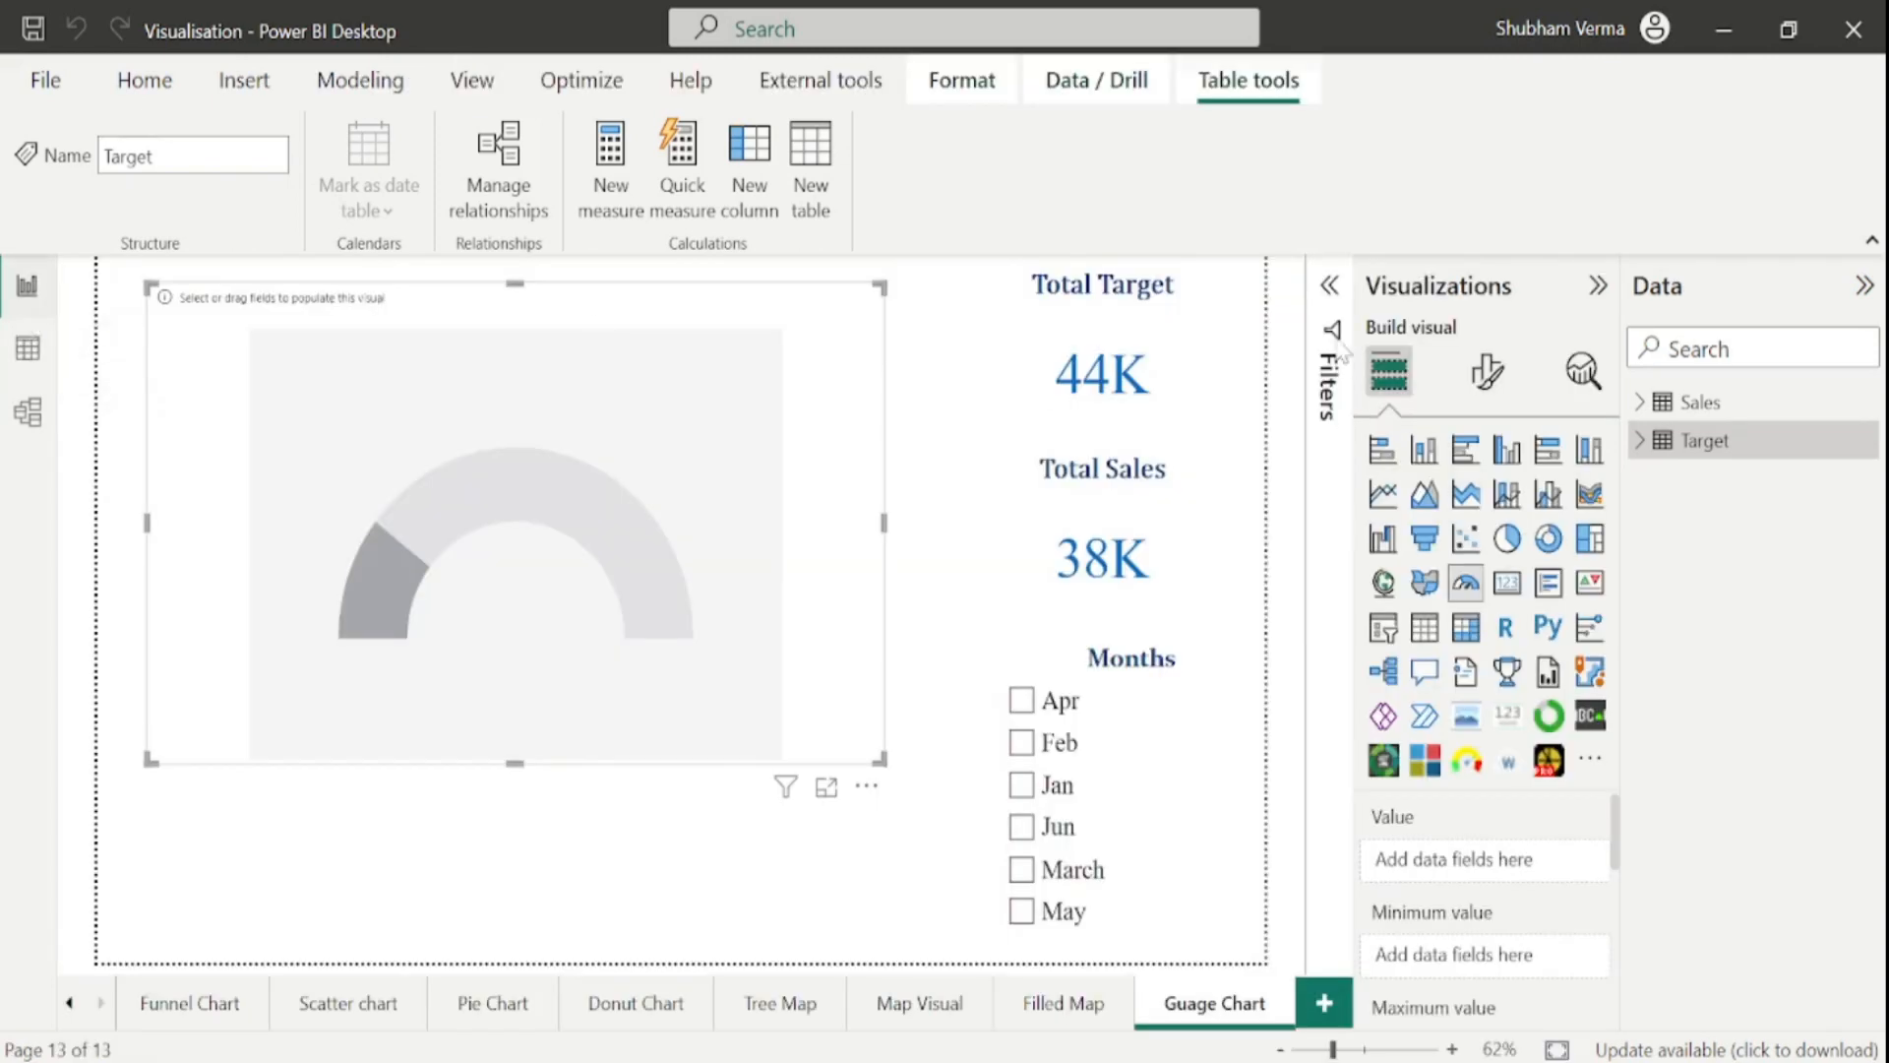
click(28, 350)
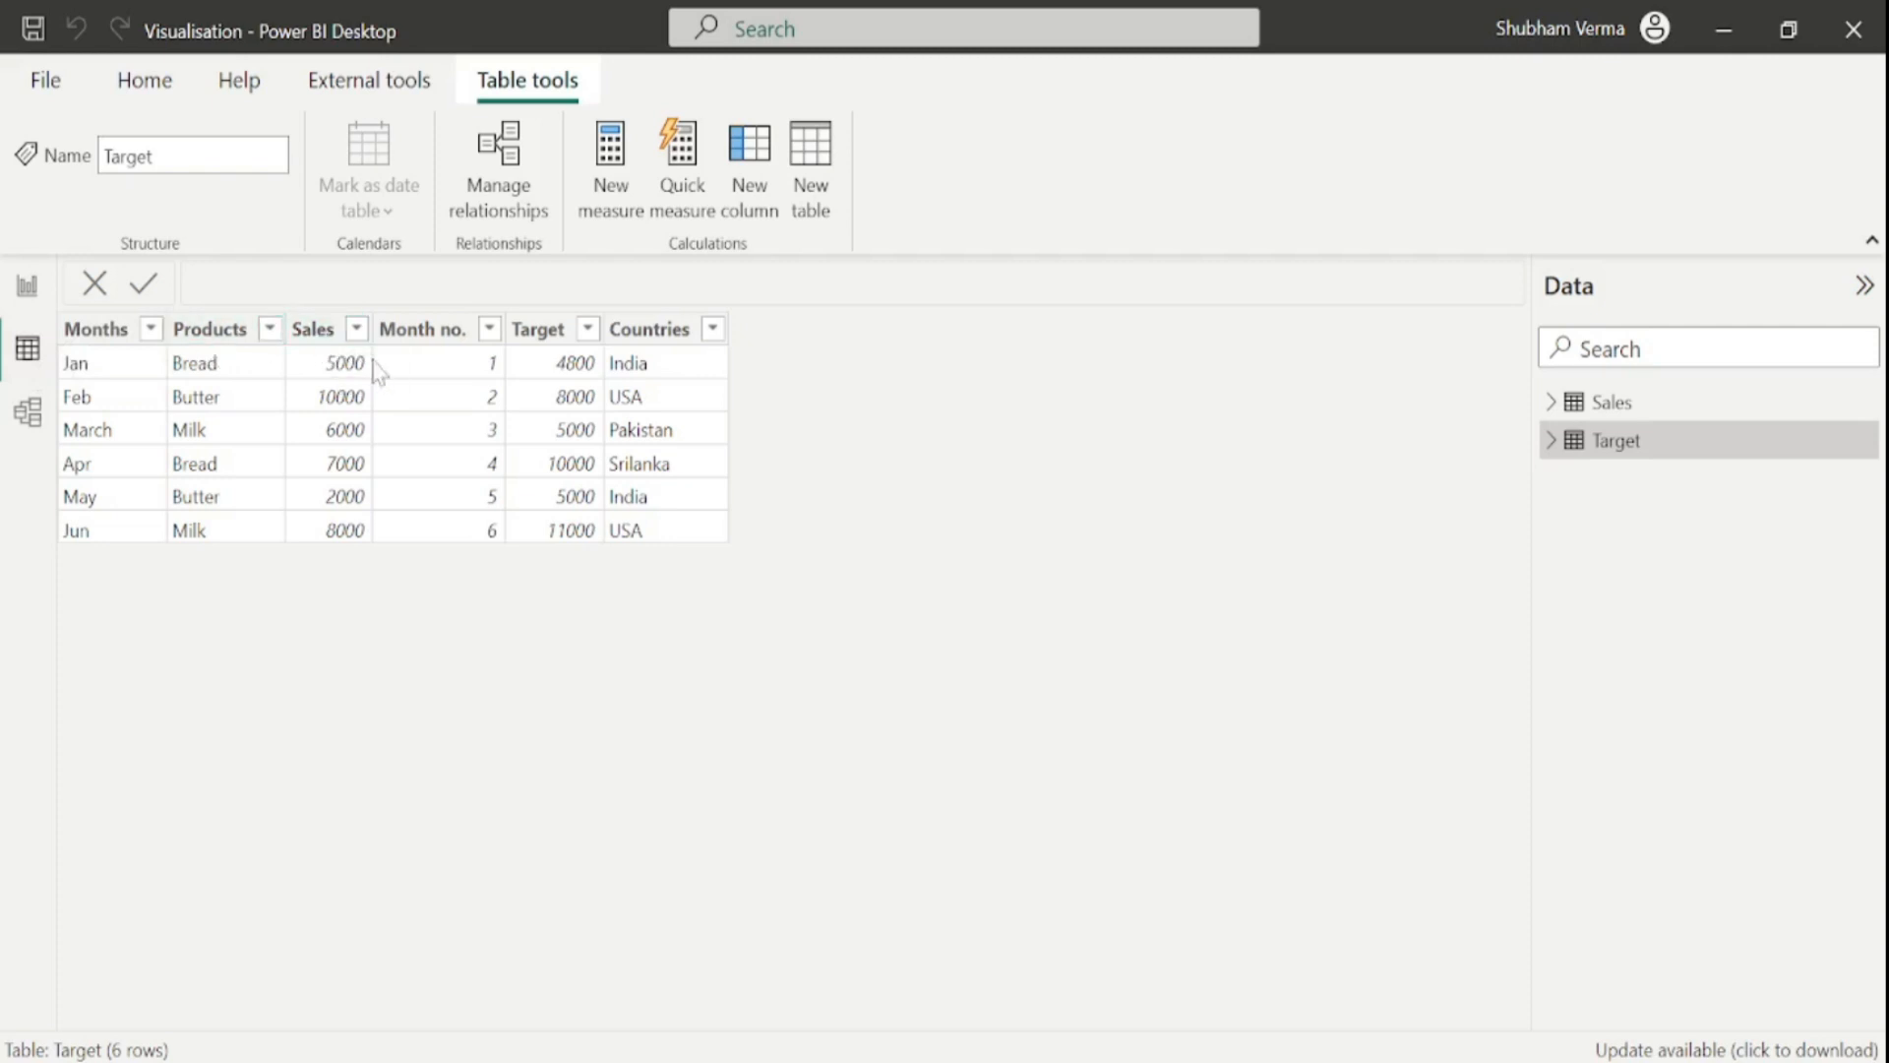
click(315, 335)
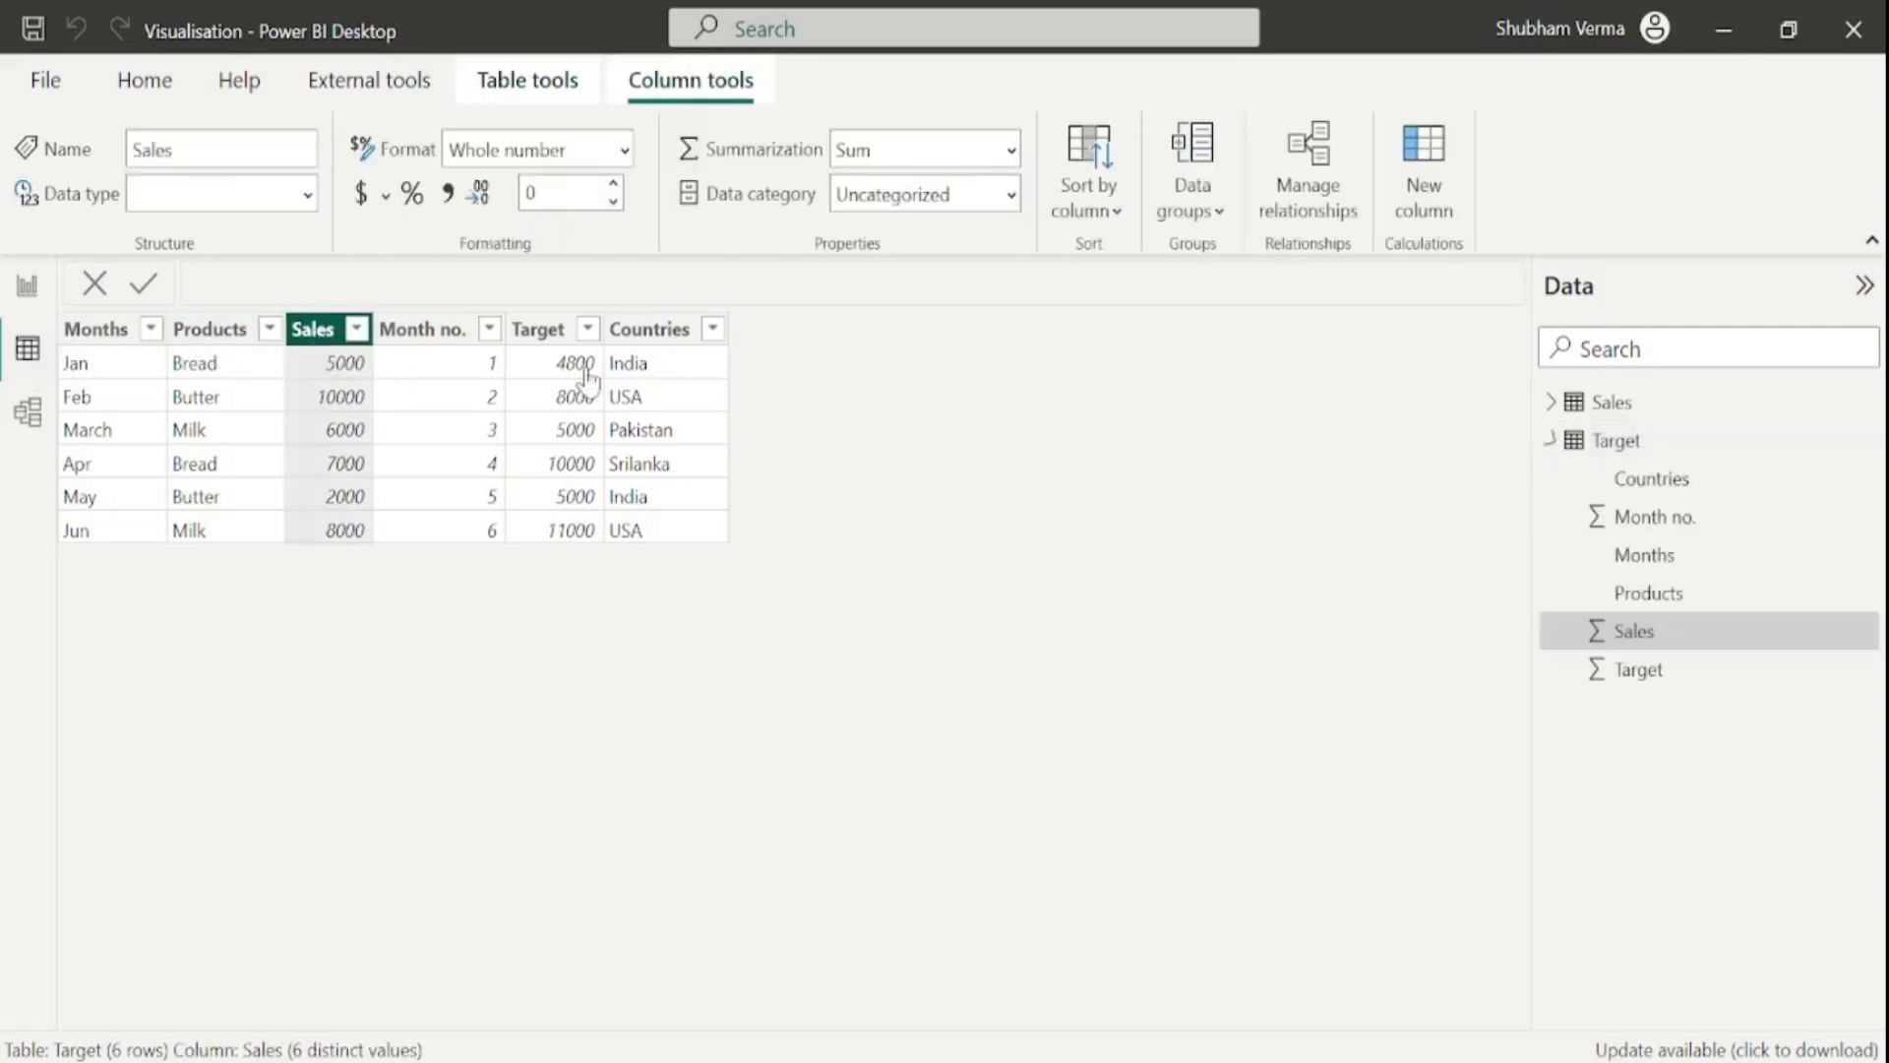
click(536, 334)
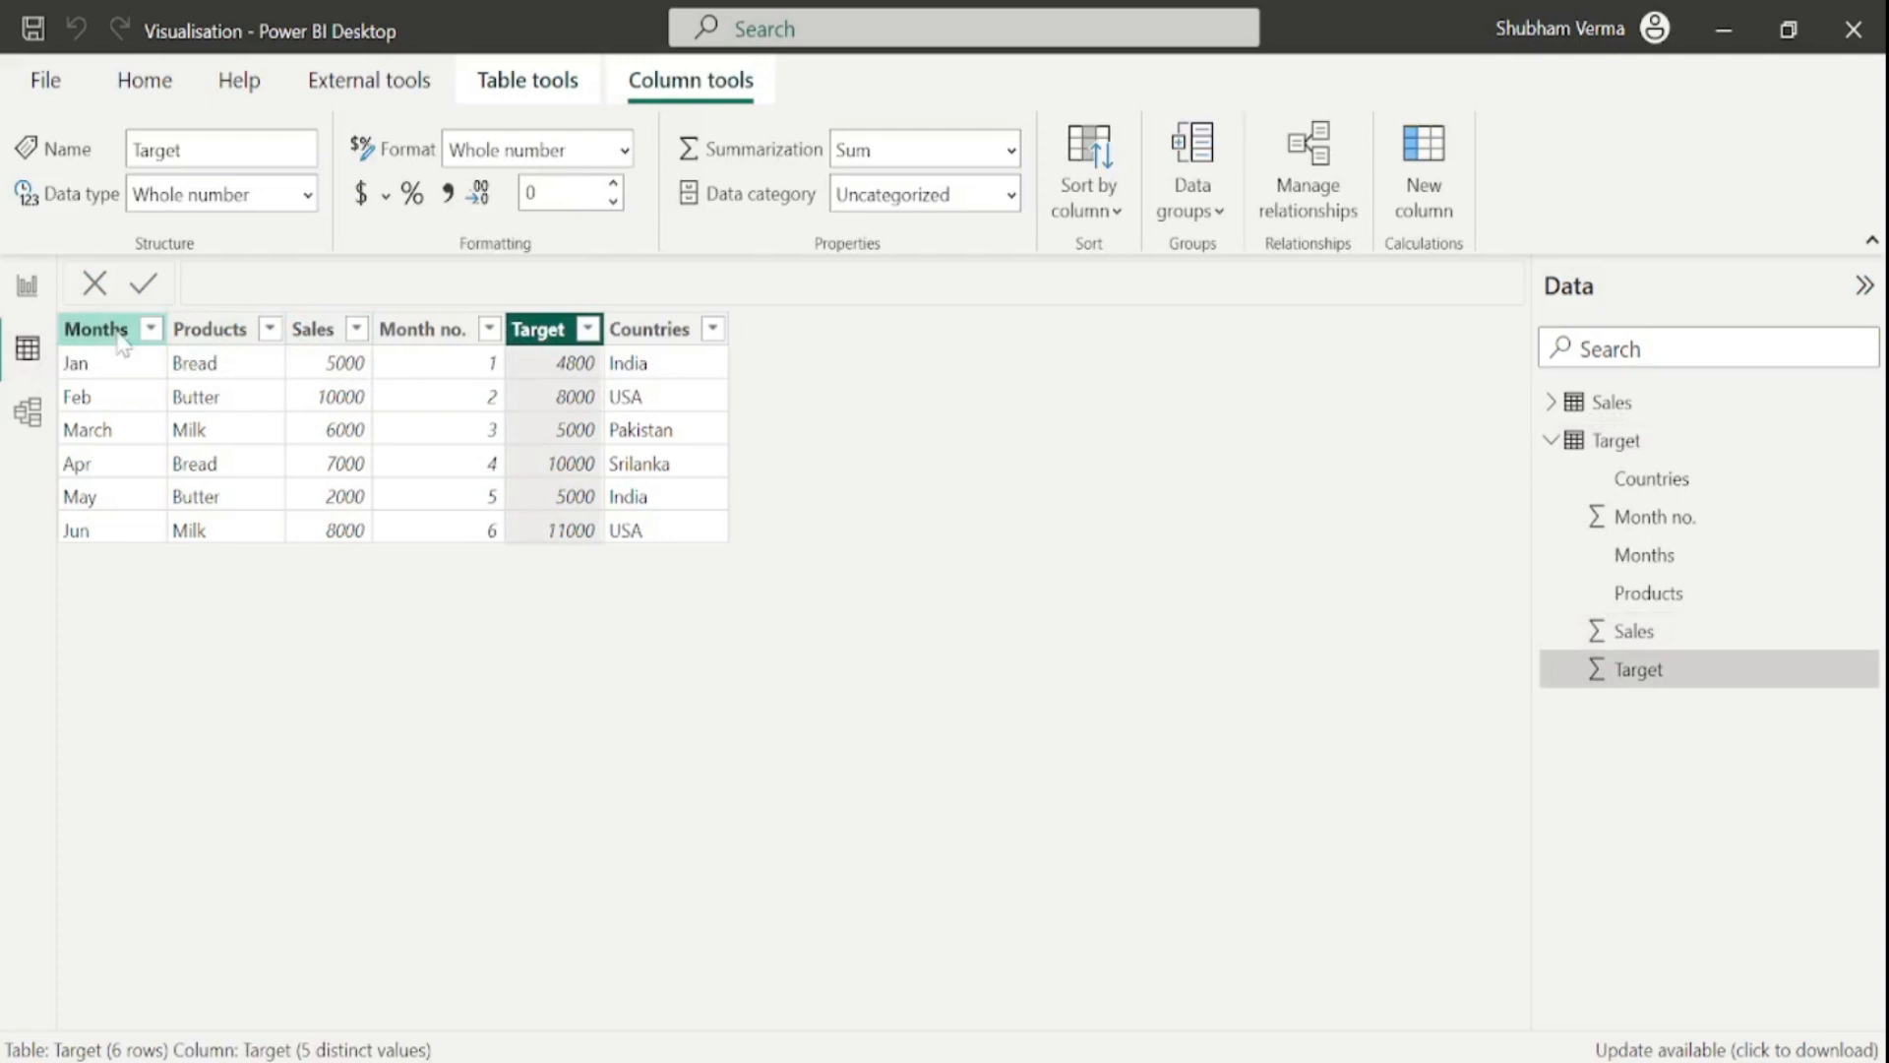
click(26, 286)
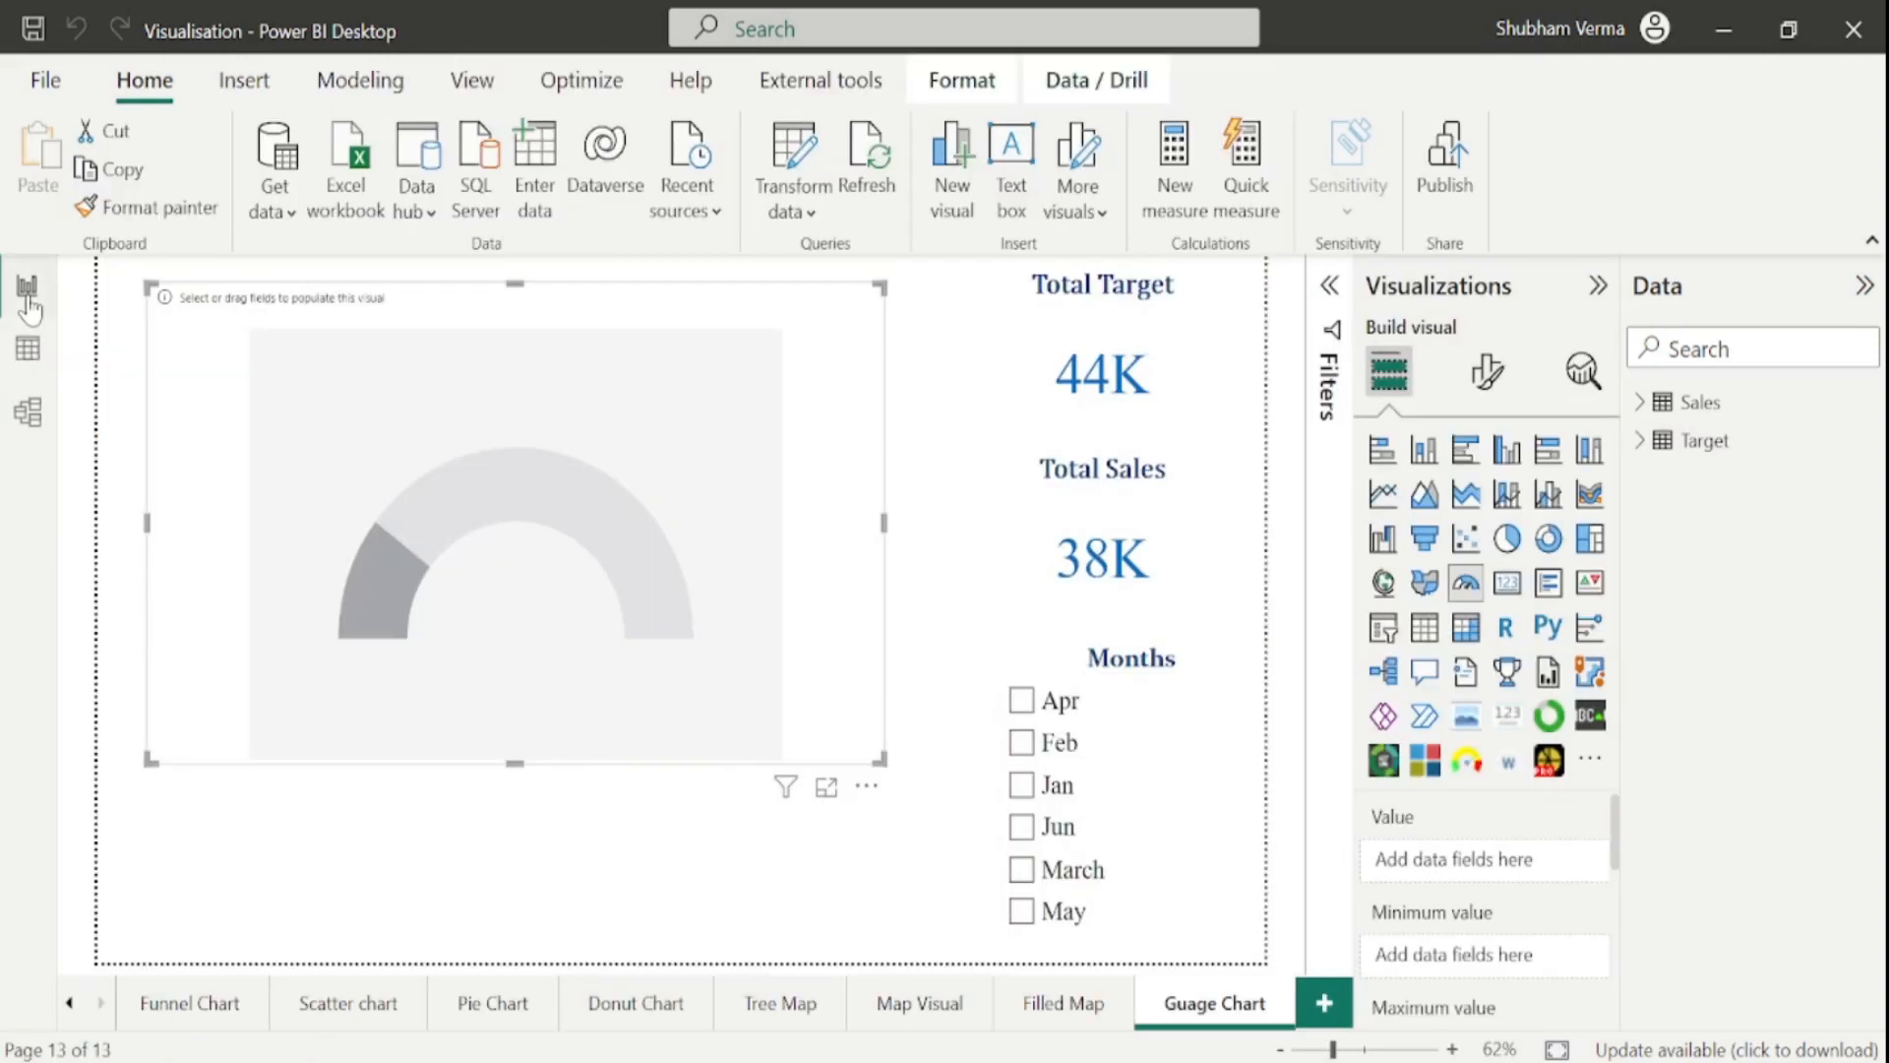
click(1147, 541)
click(1179, 356)
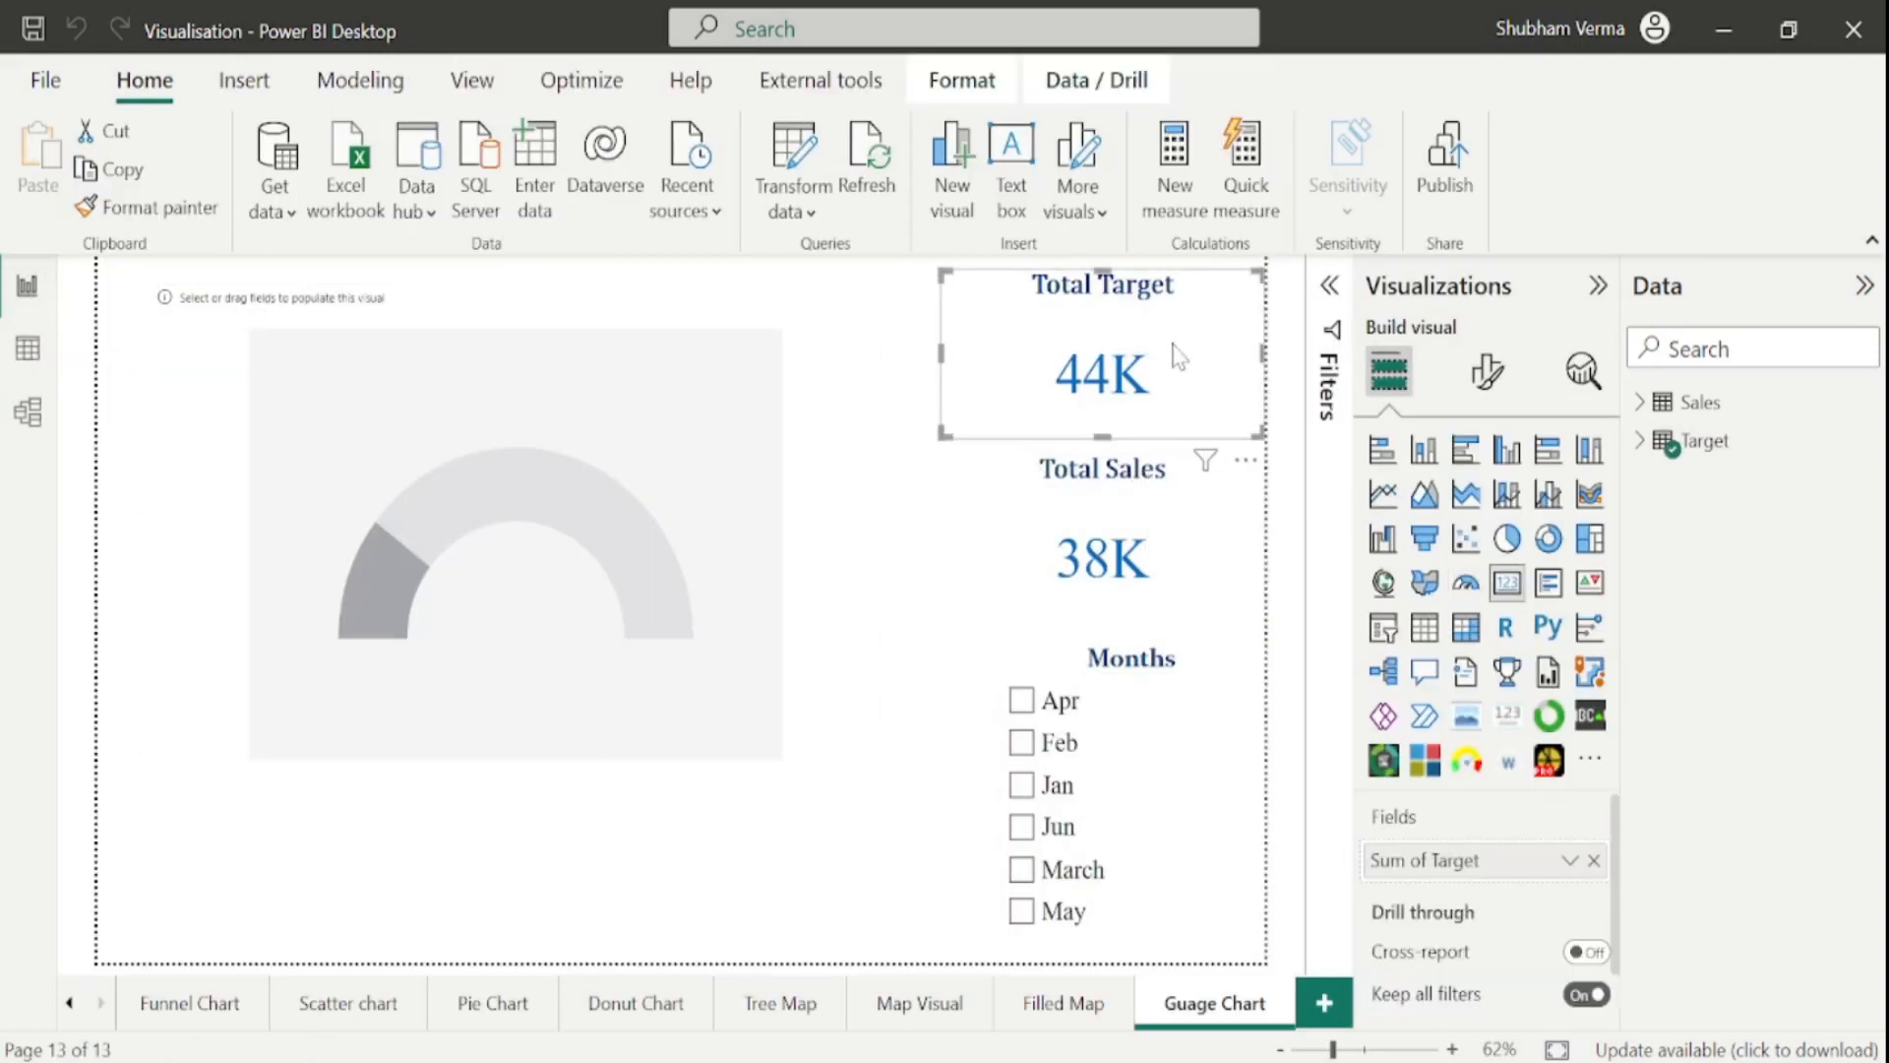
- Add the Target table's Sales field as the gauge's value and compare it with the Total Sales card
click(764, 465)
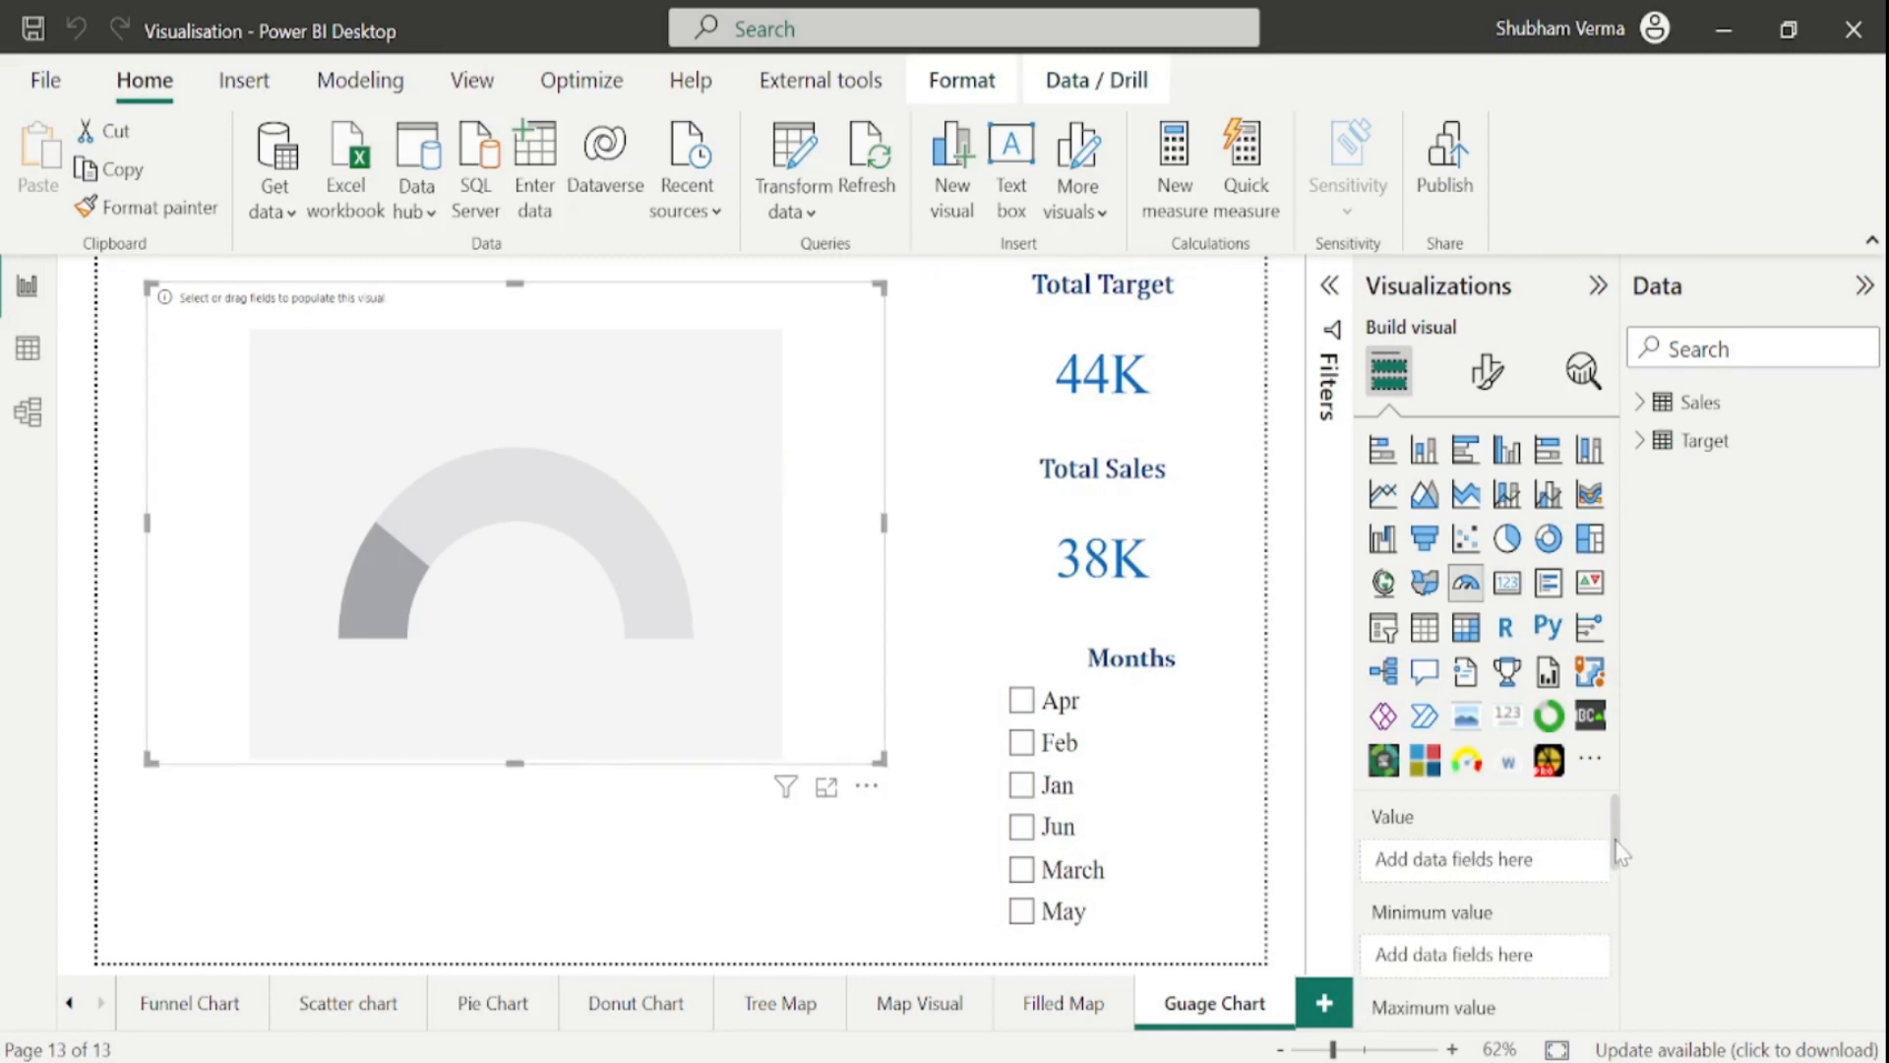
mouse_move(1621, 850)
mouse_down()
mouse_move(1624, 959)
mouse_move(1618, 847)
mouse_up()
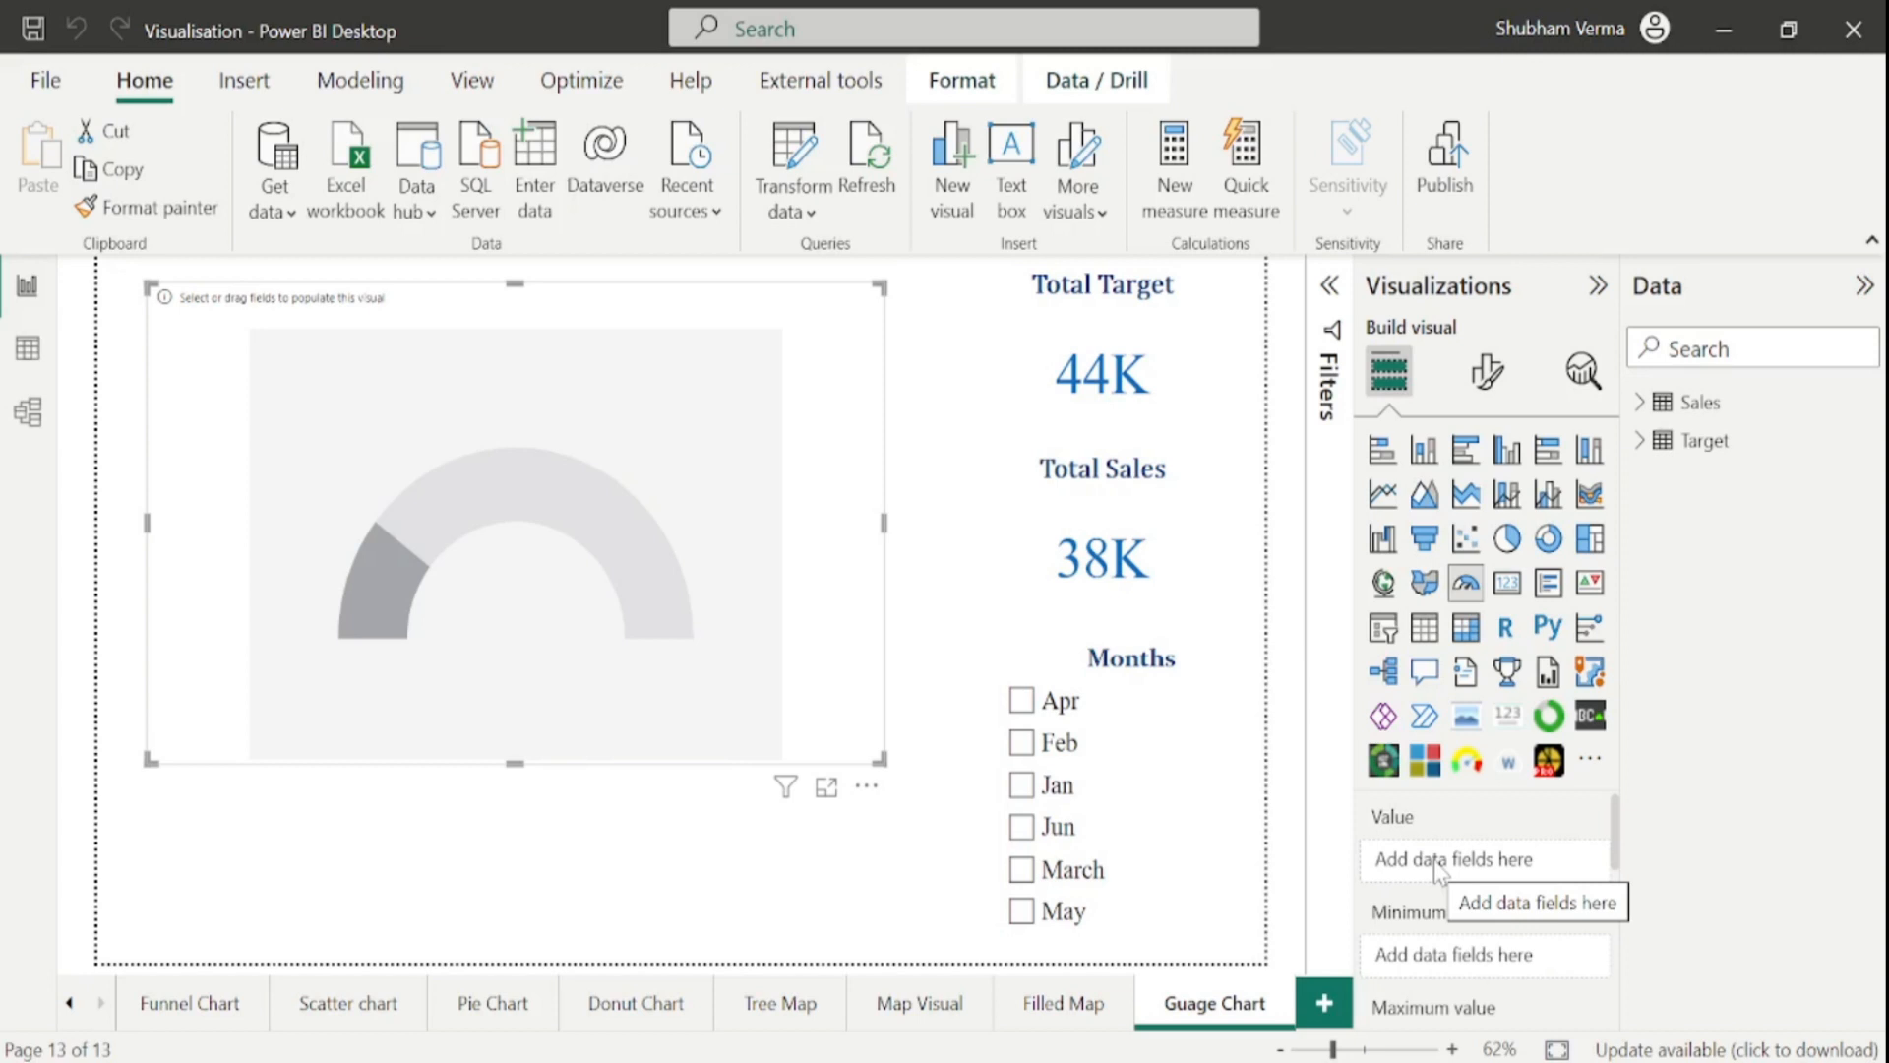
click(1639, 441)
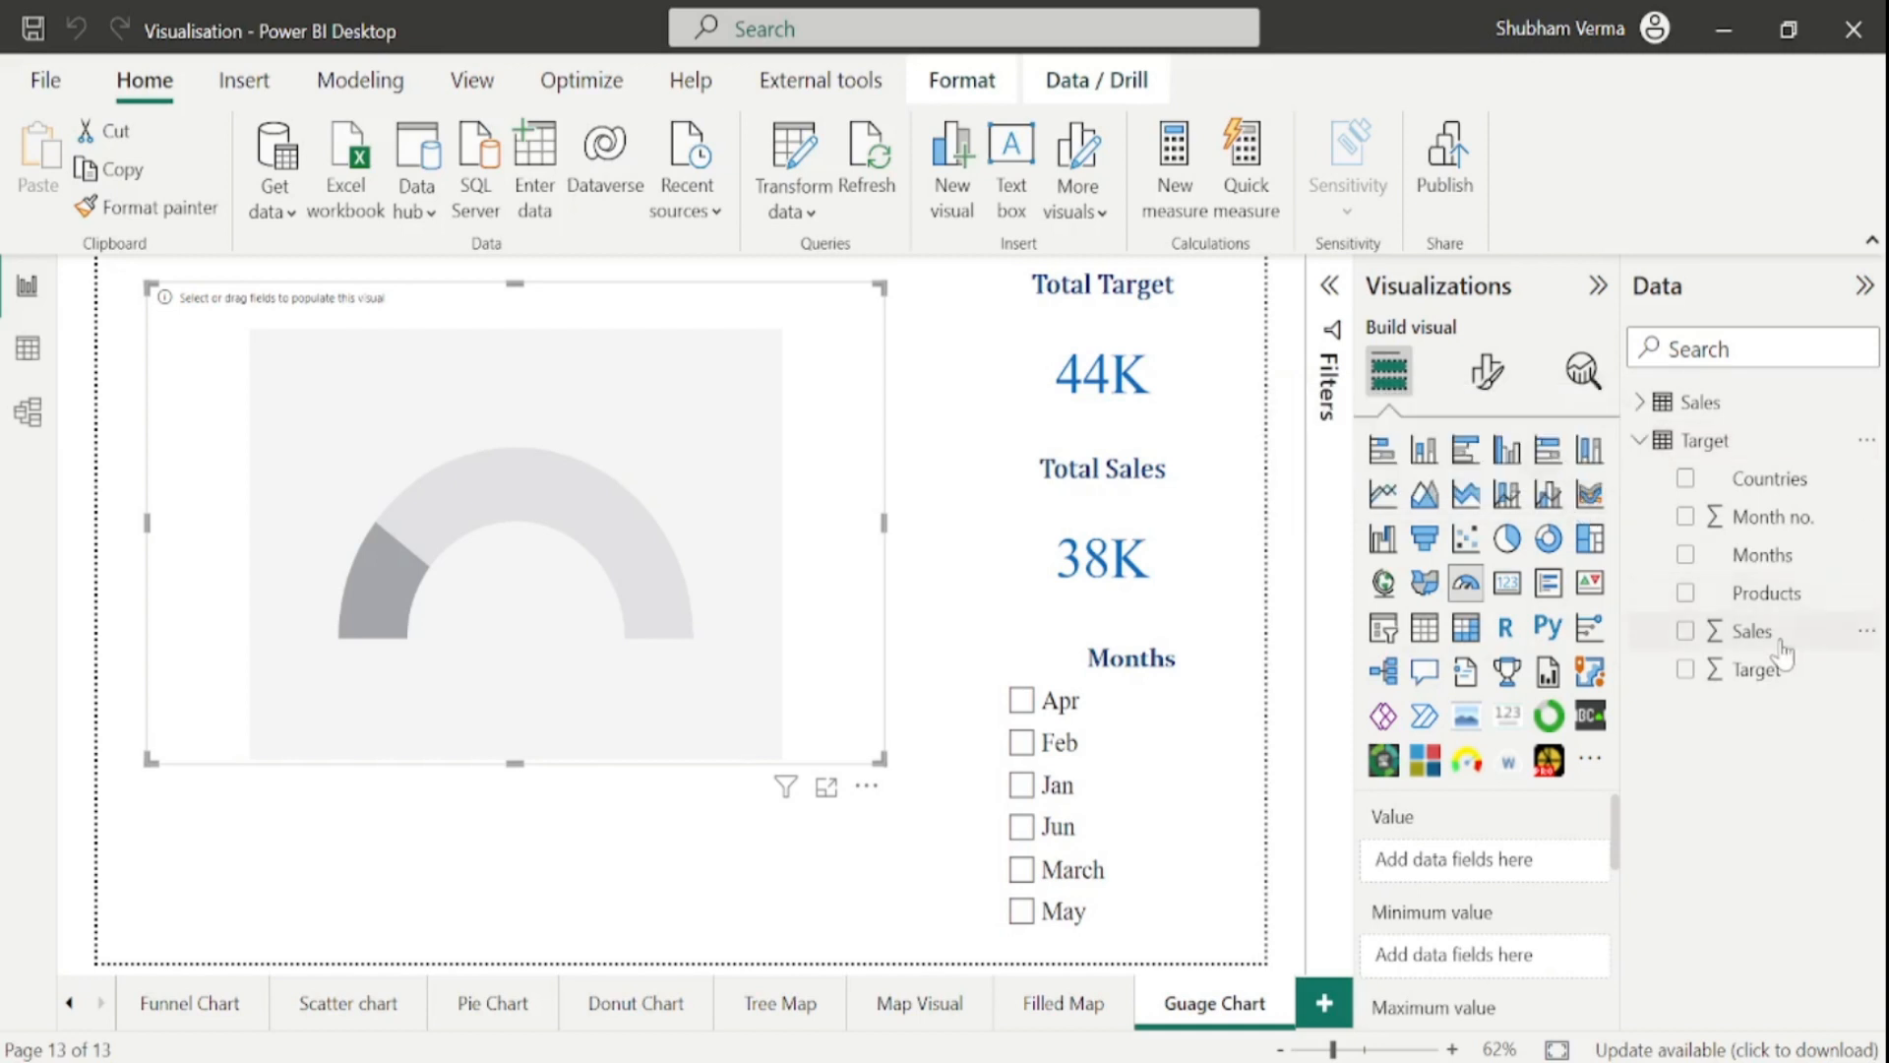
drag(1781, 649, 1501, 879)
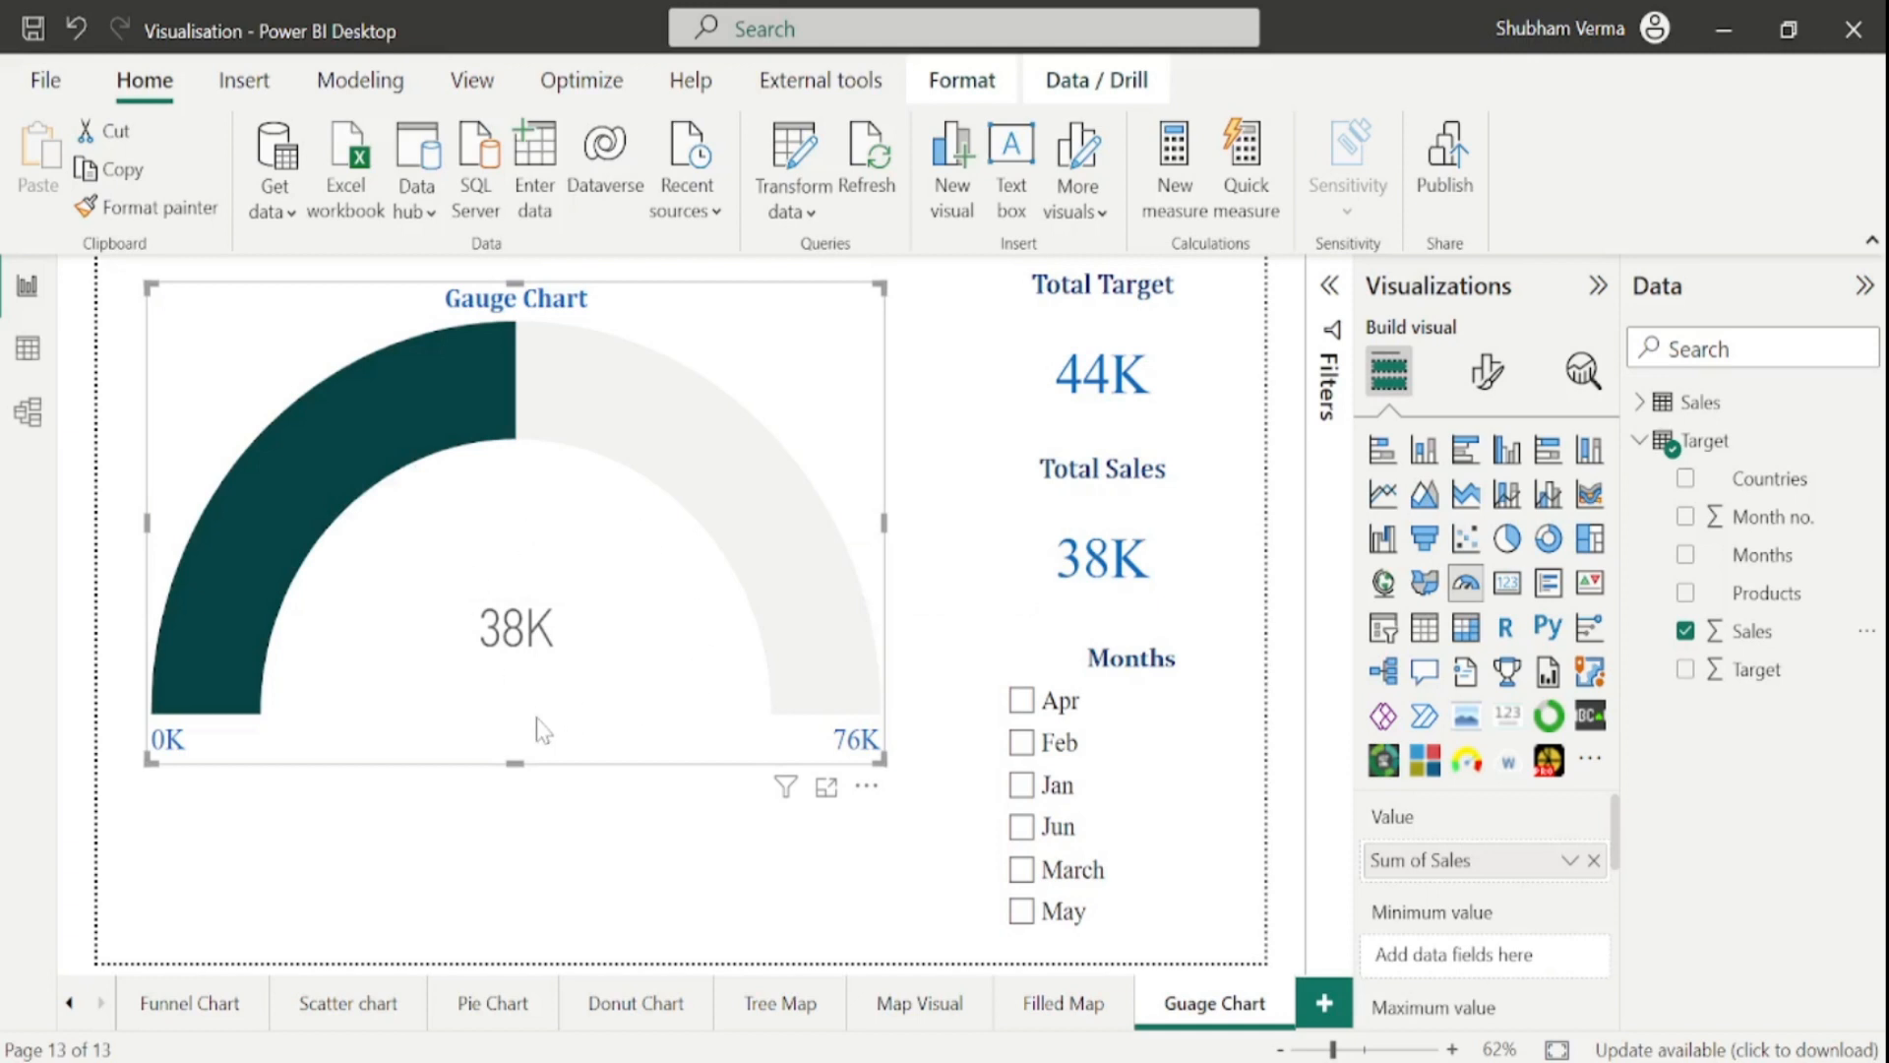
mouse_move(505, 636)
click(1156, 532)
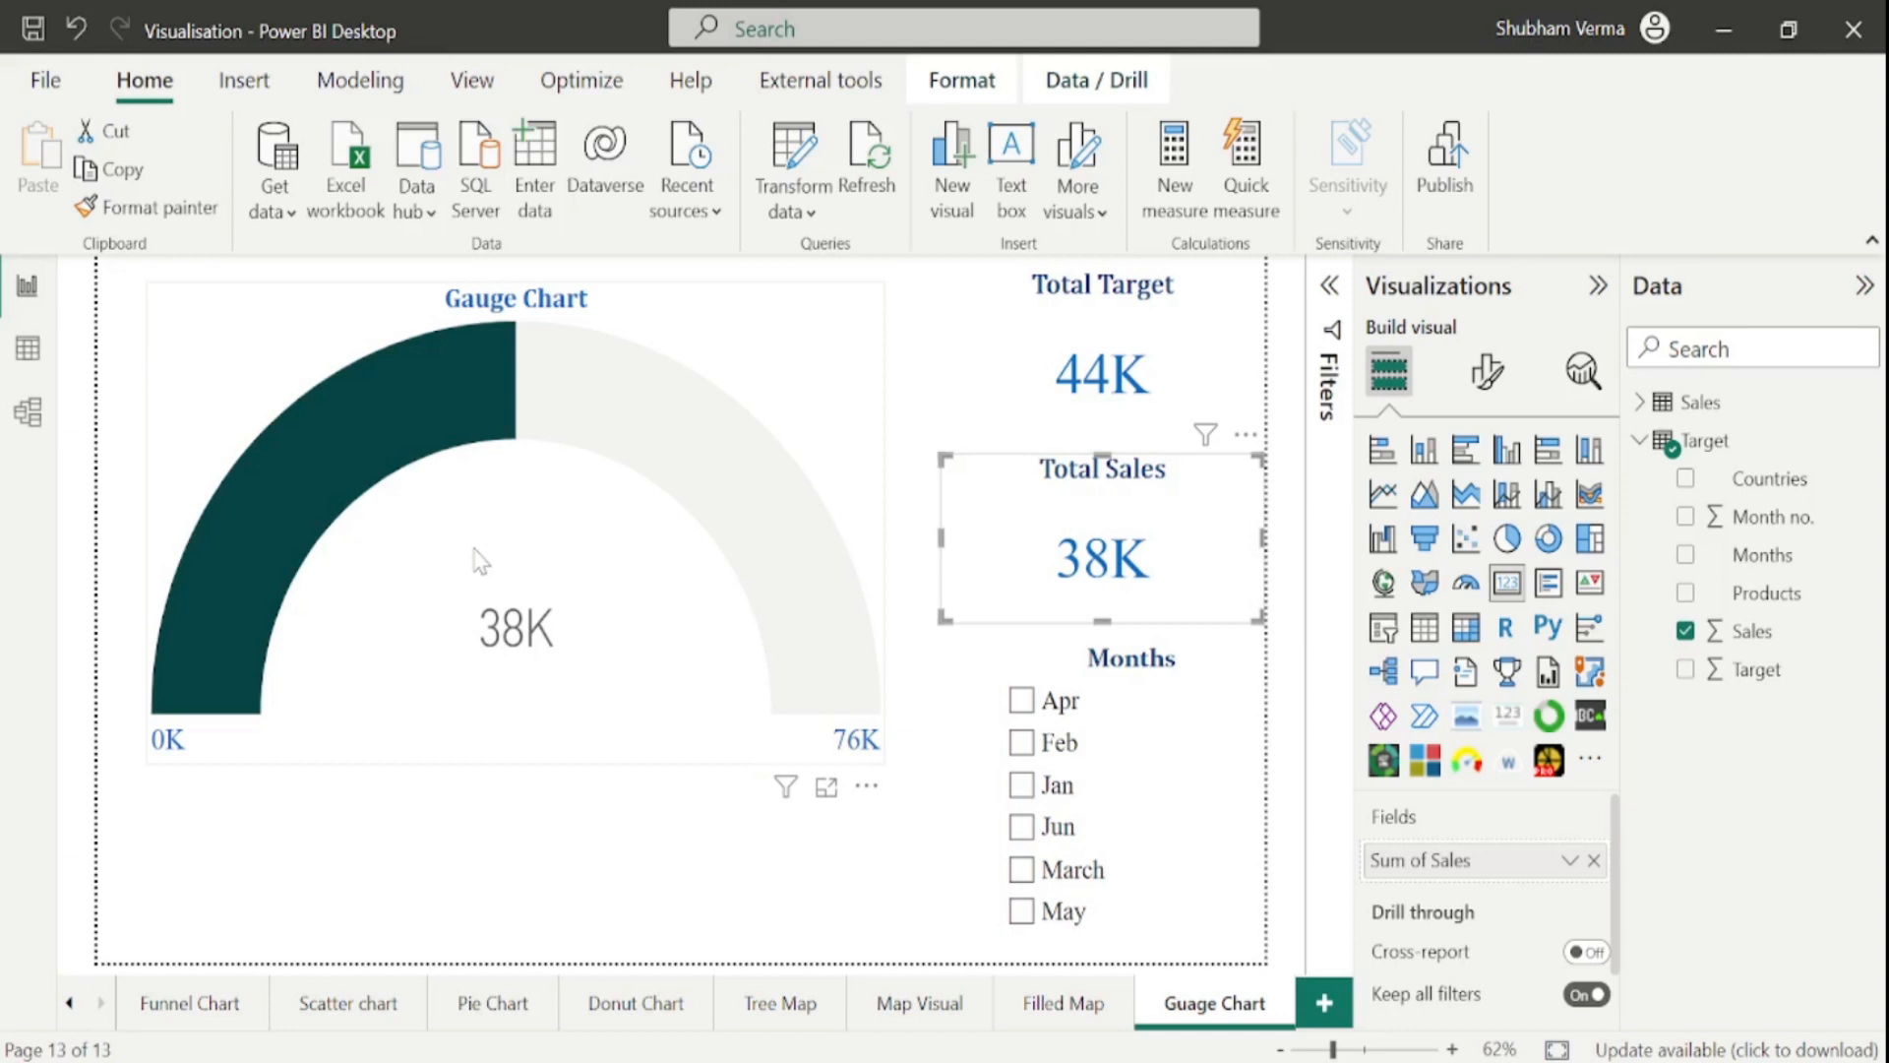
click(633, 637)
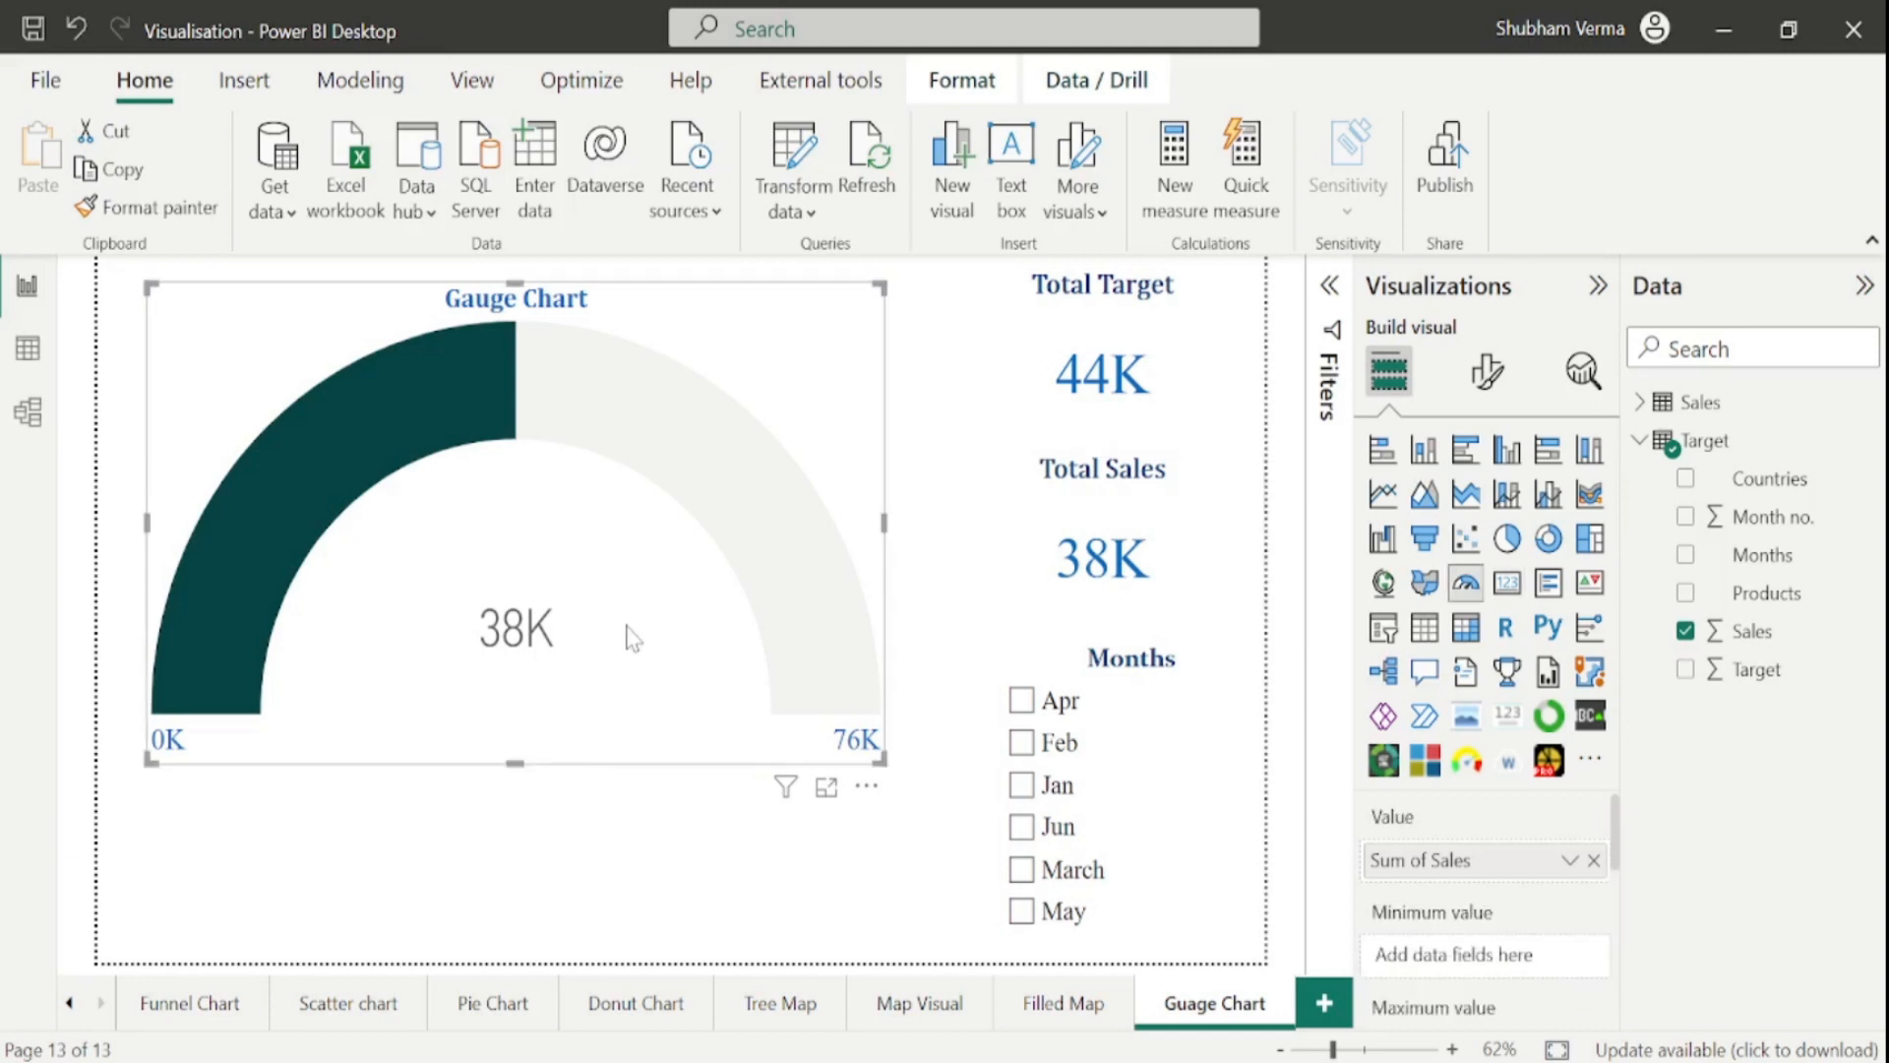
- Add the Target field as the gauge's target value and compare it with the Total Target card
drag(1619, 825, 1624, 905)
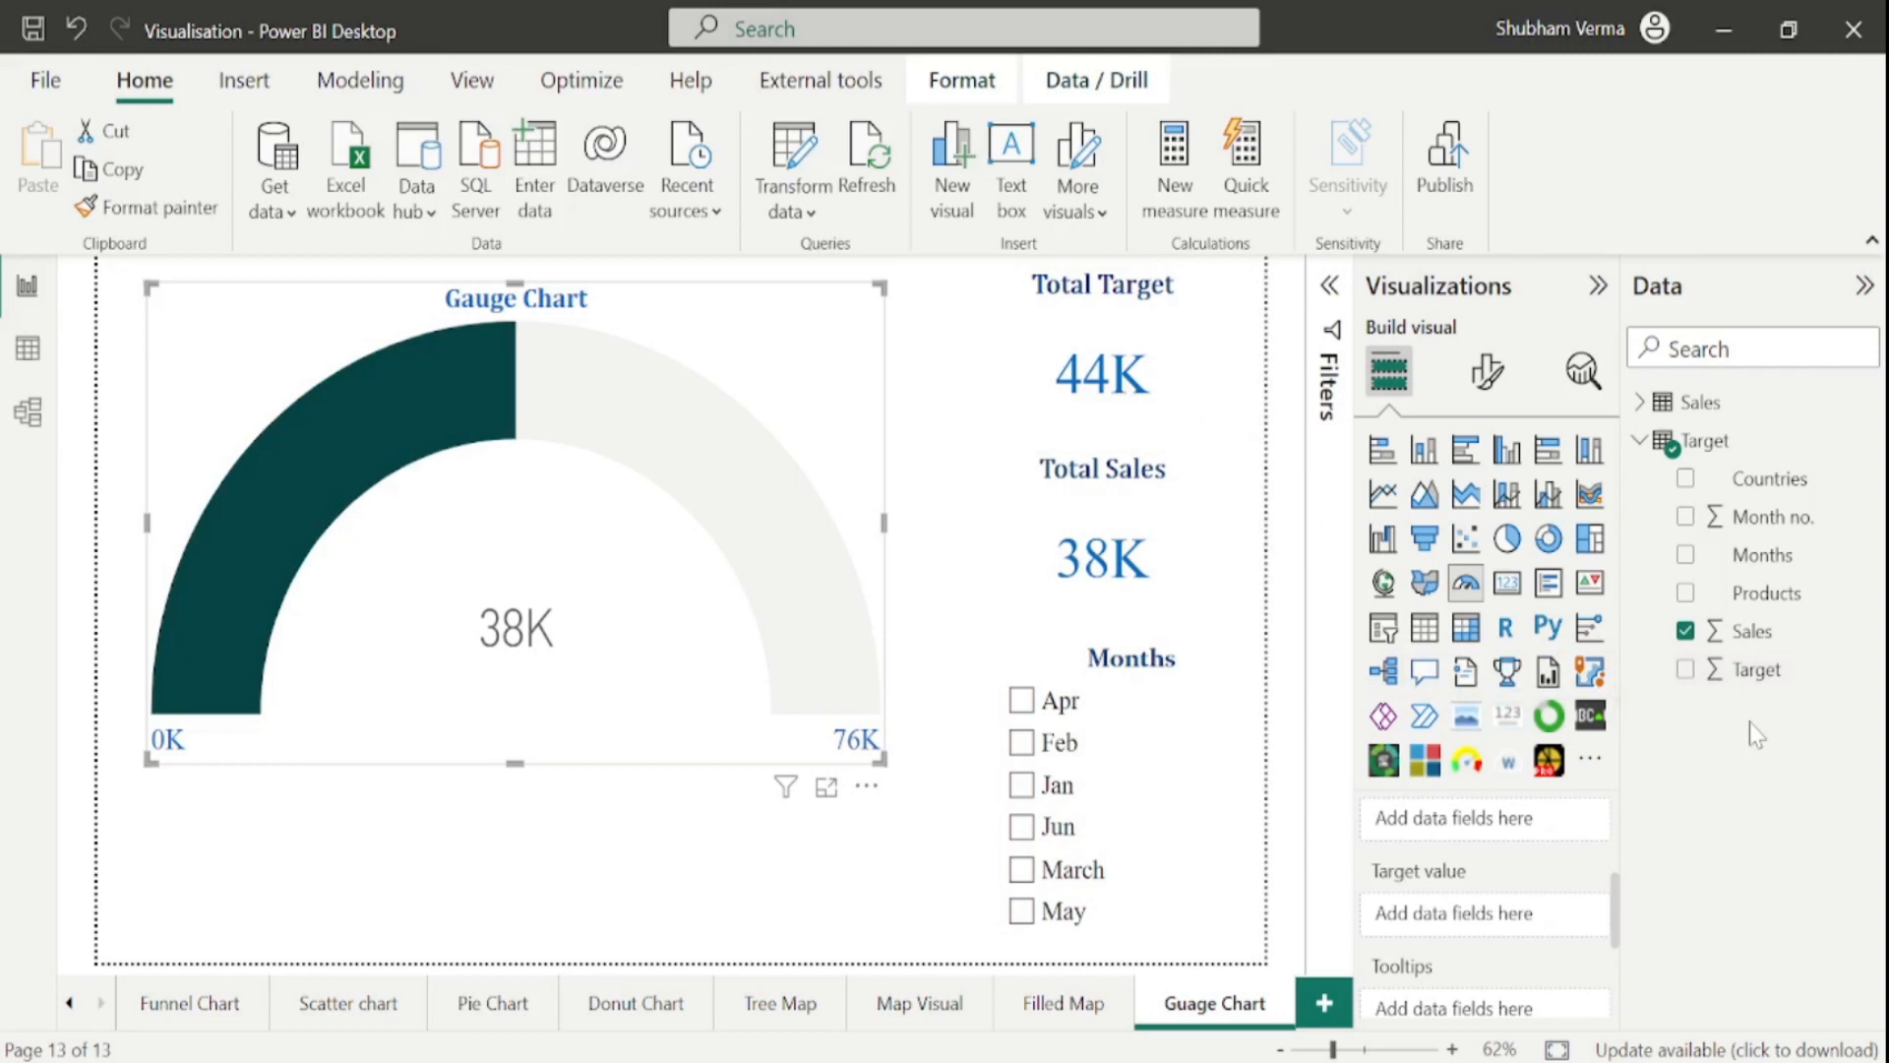
drag(1759, 677, 1491, 917)
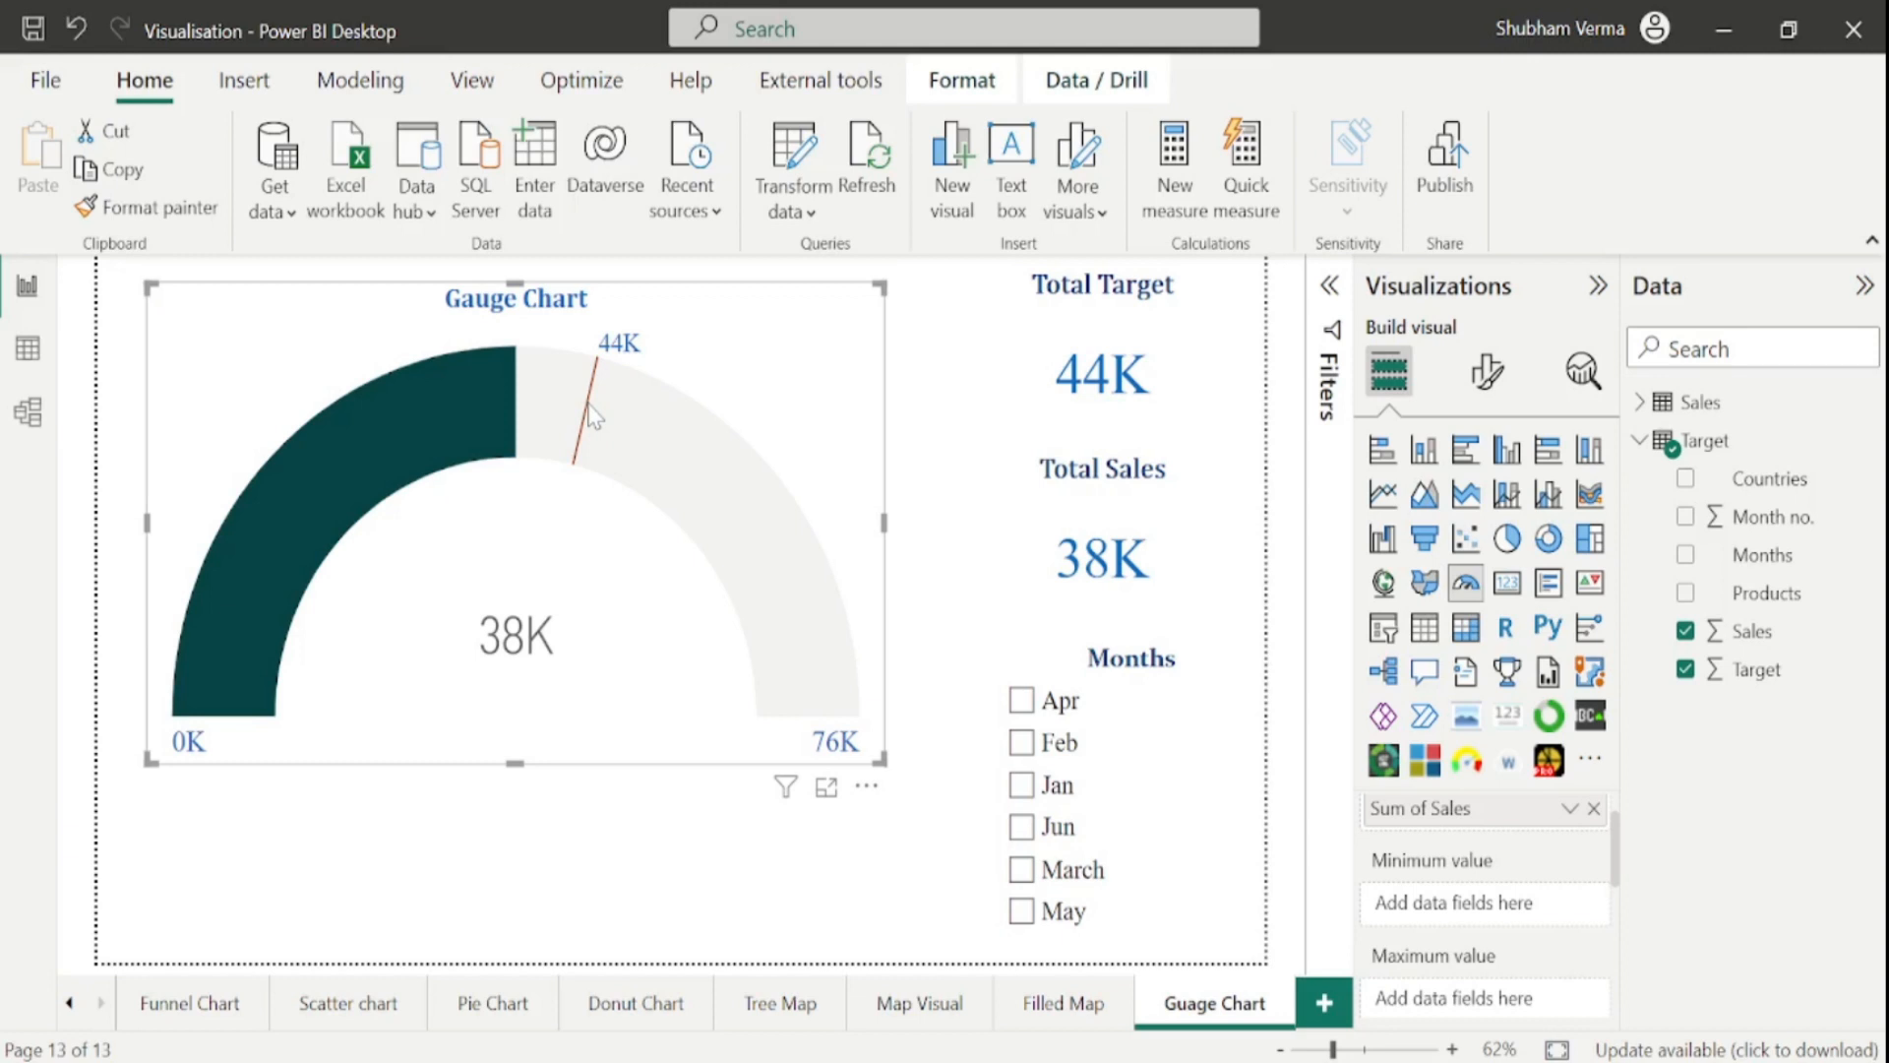
click(1090, 379)
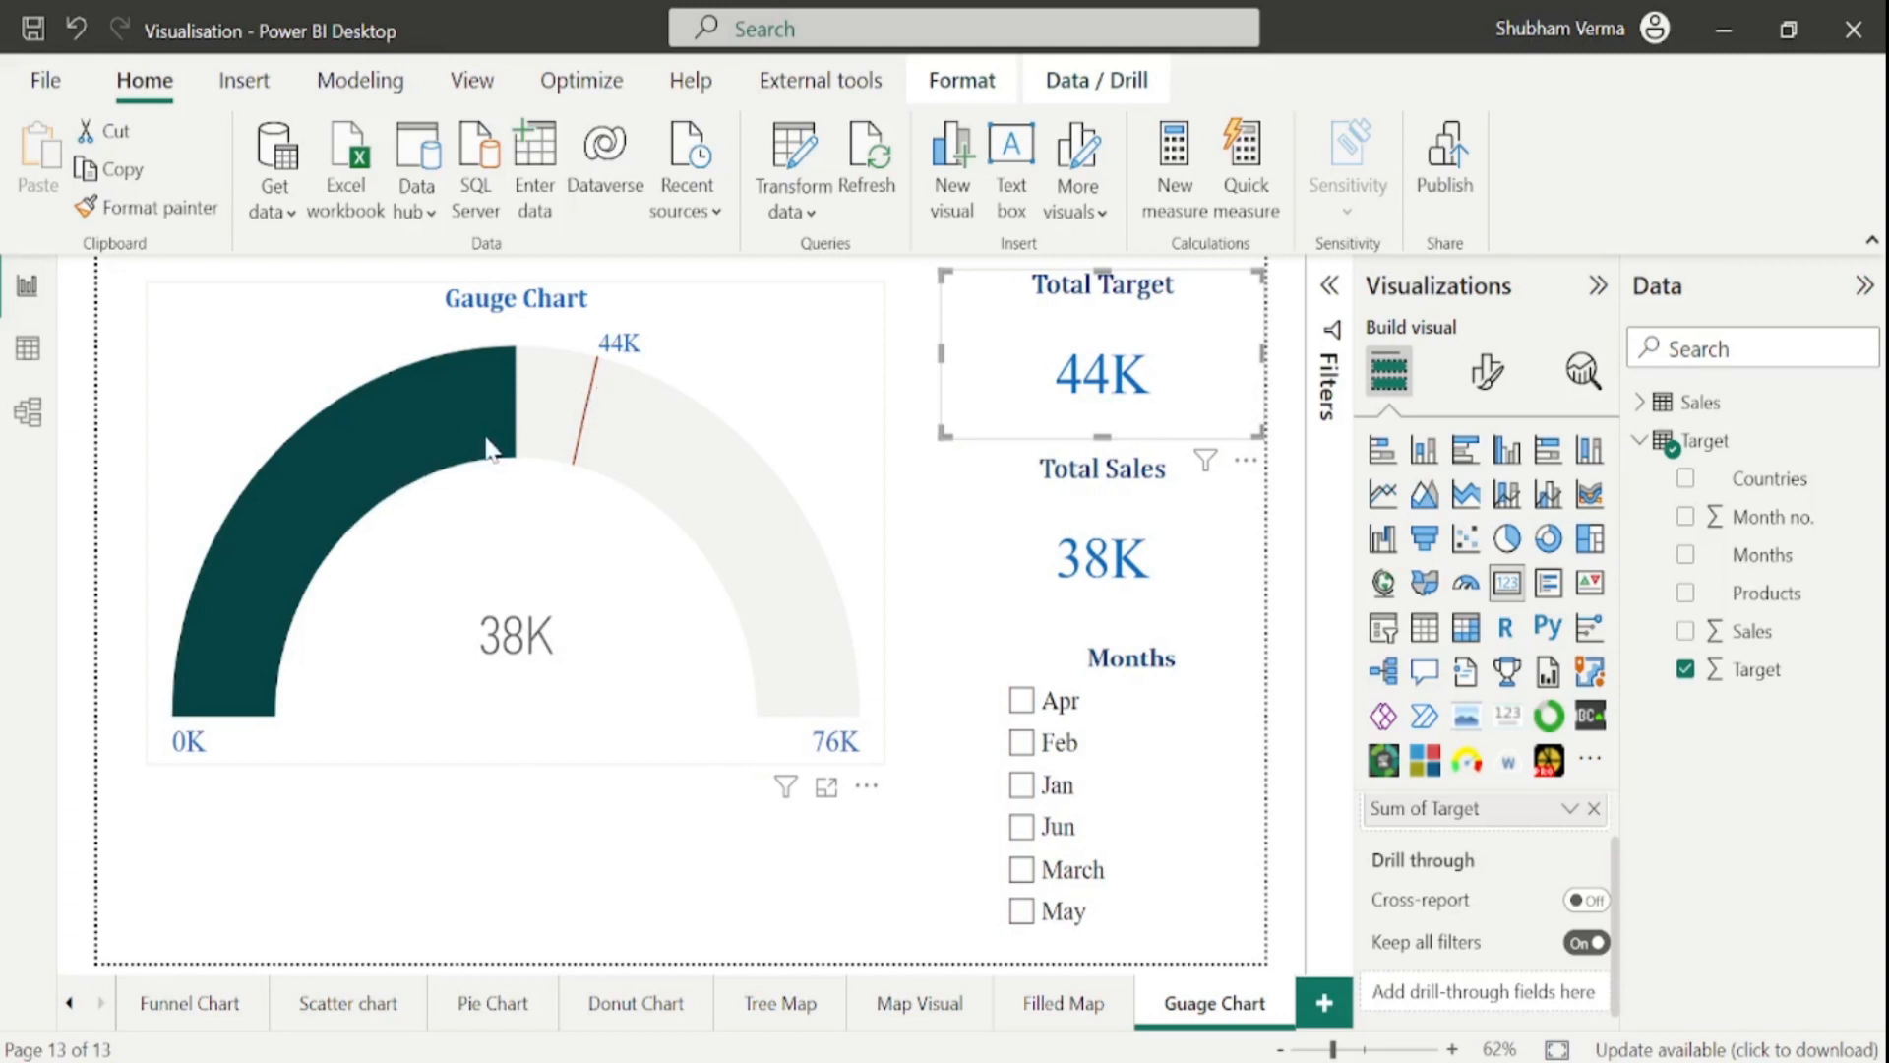
mouse_move(556, 421)
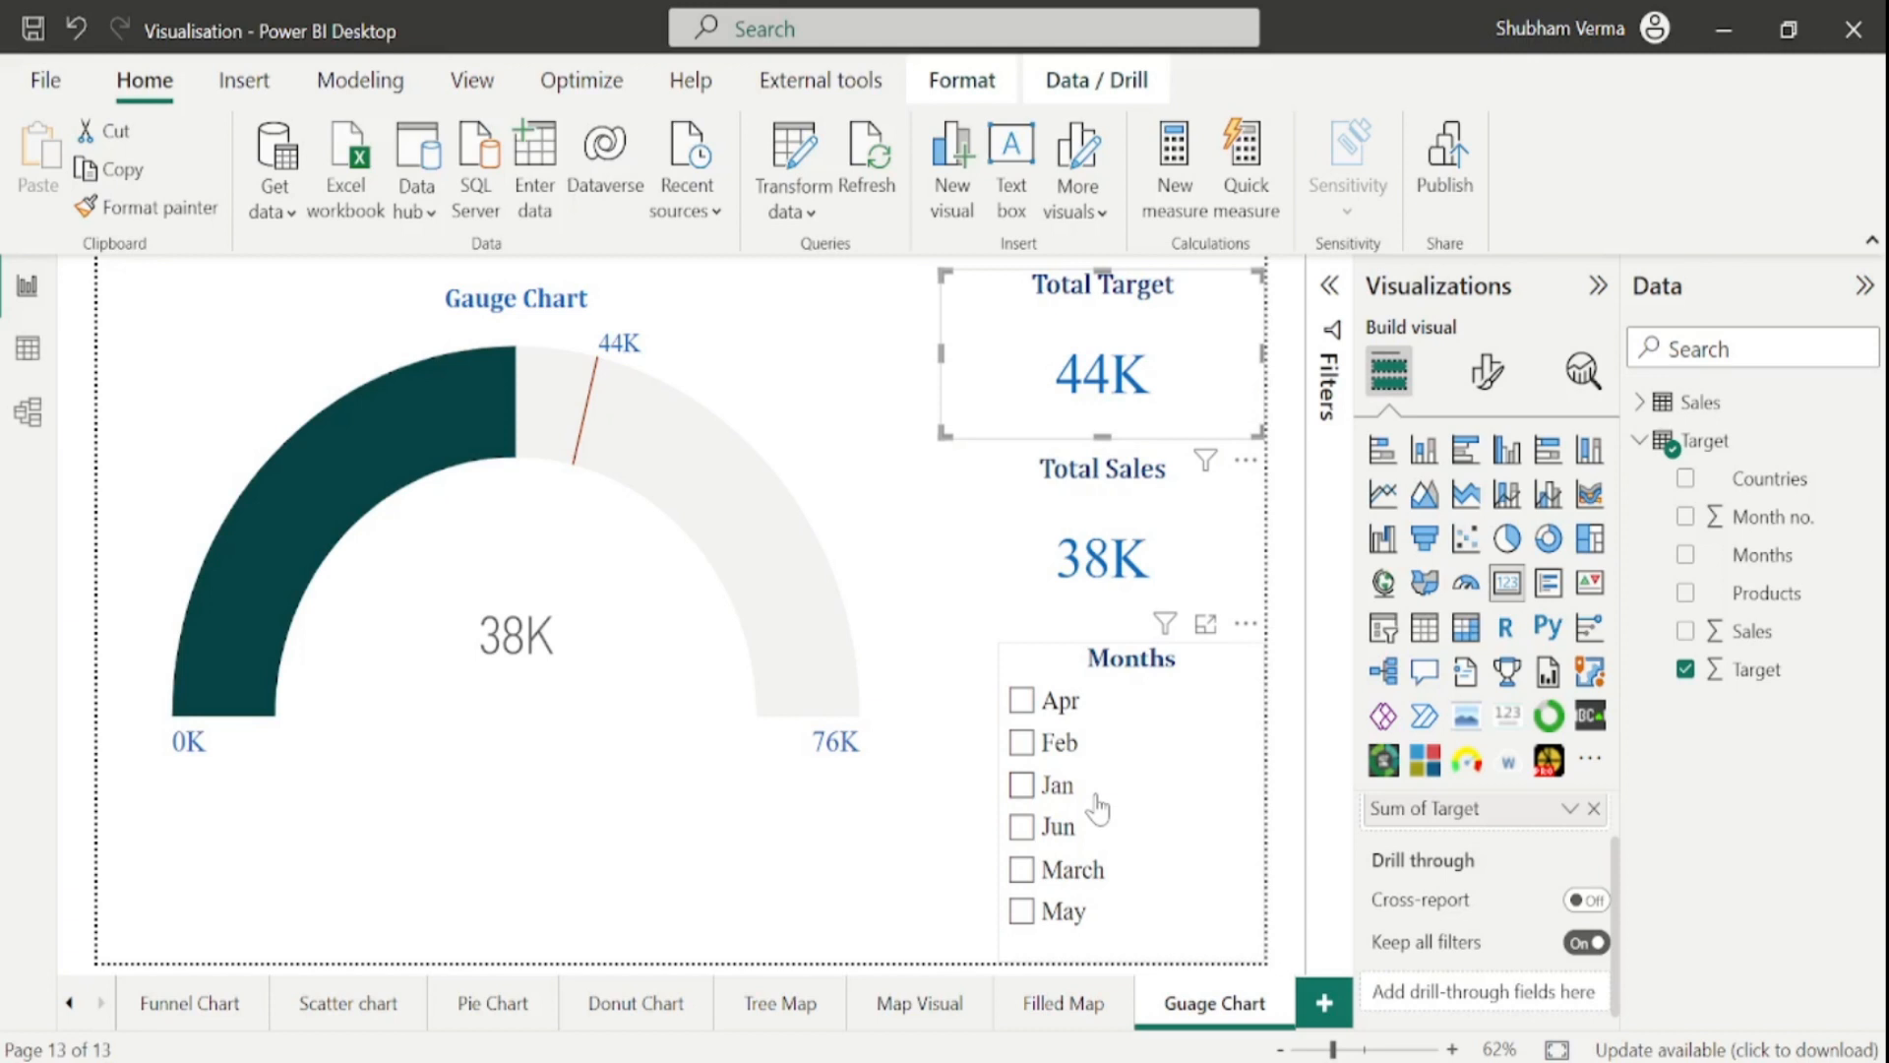
- Filter the page by Jan and by Apr in the Months slicer to examine the gauge for each month
click(1024, 792)
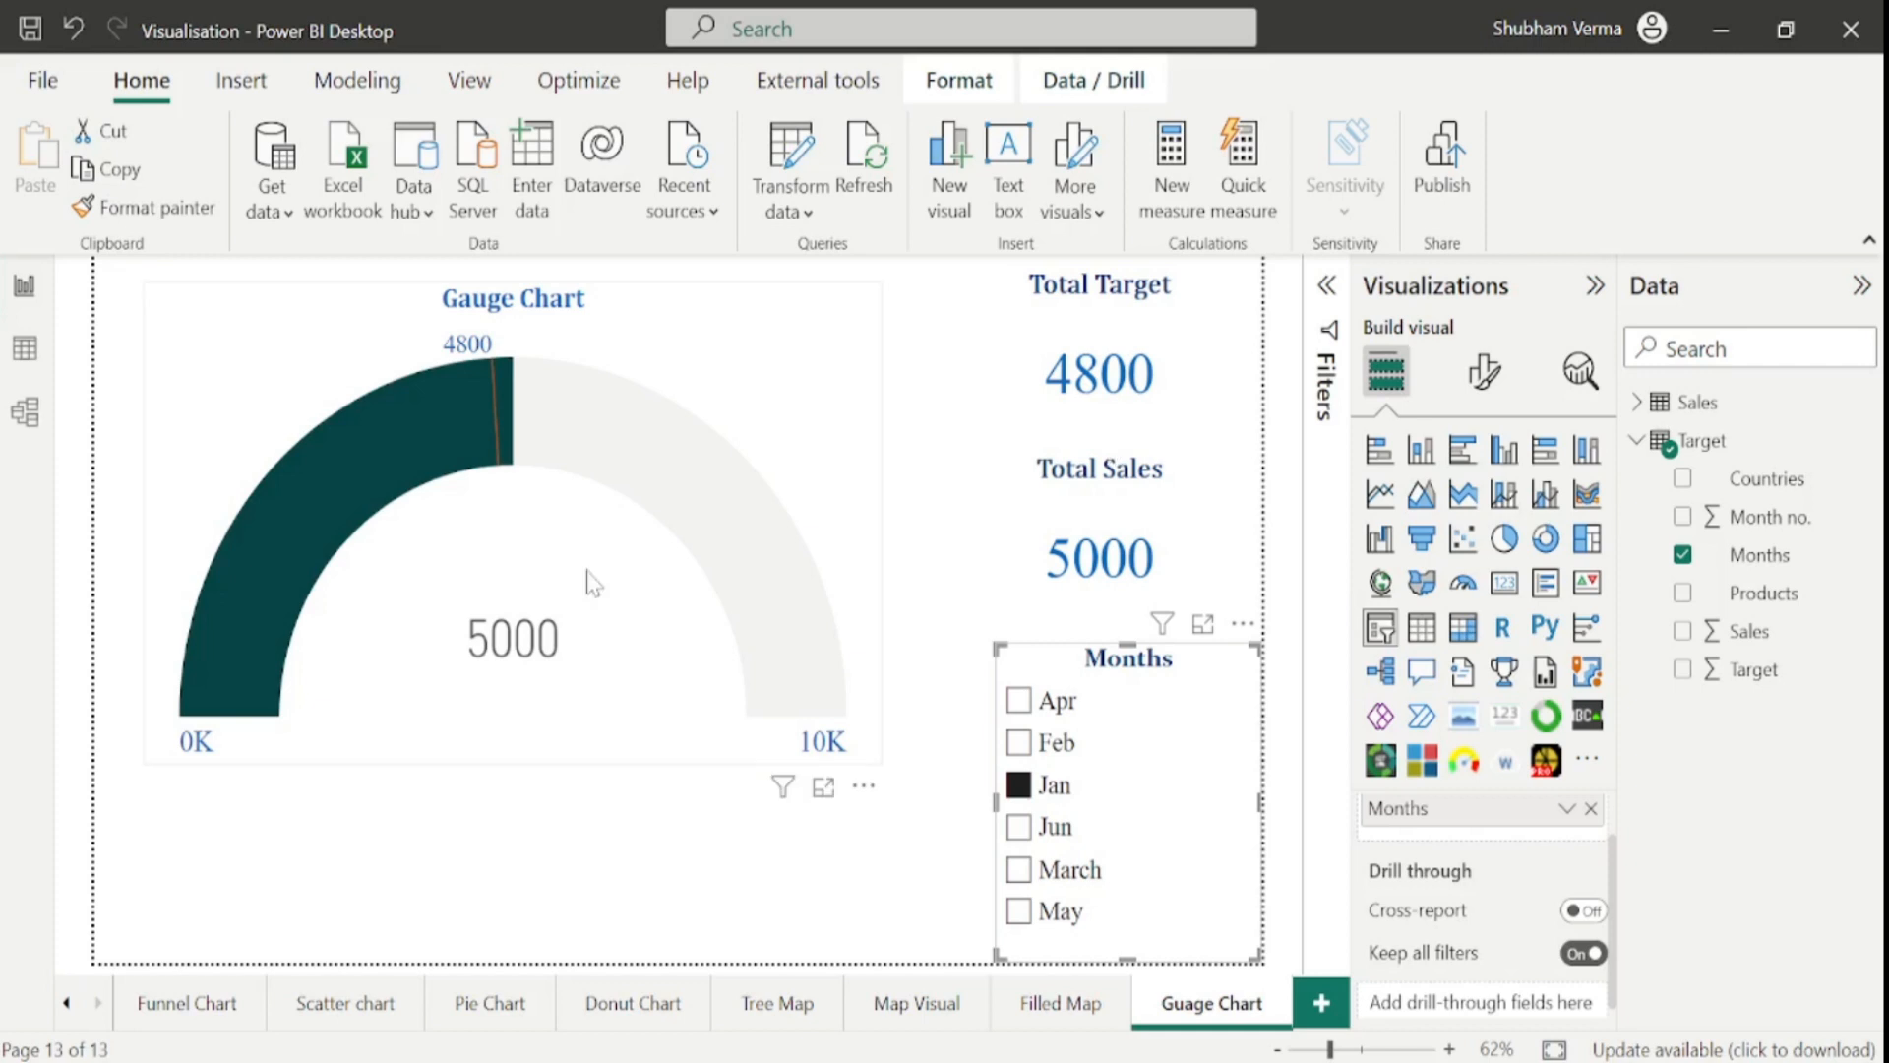
mouse_move(494, 370)
click(1023, 716)
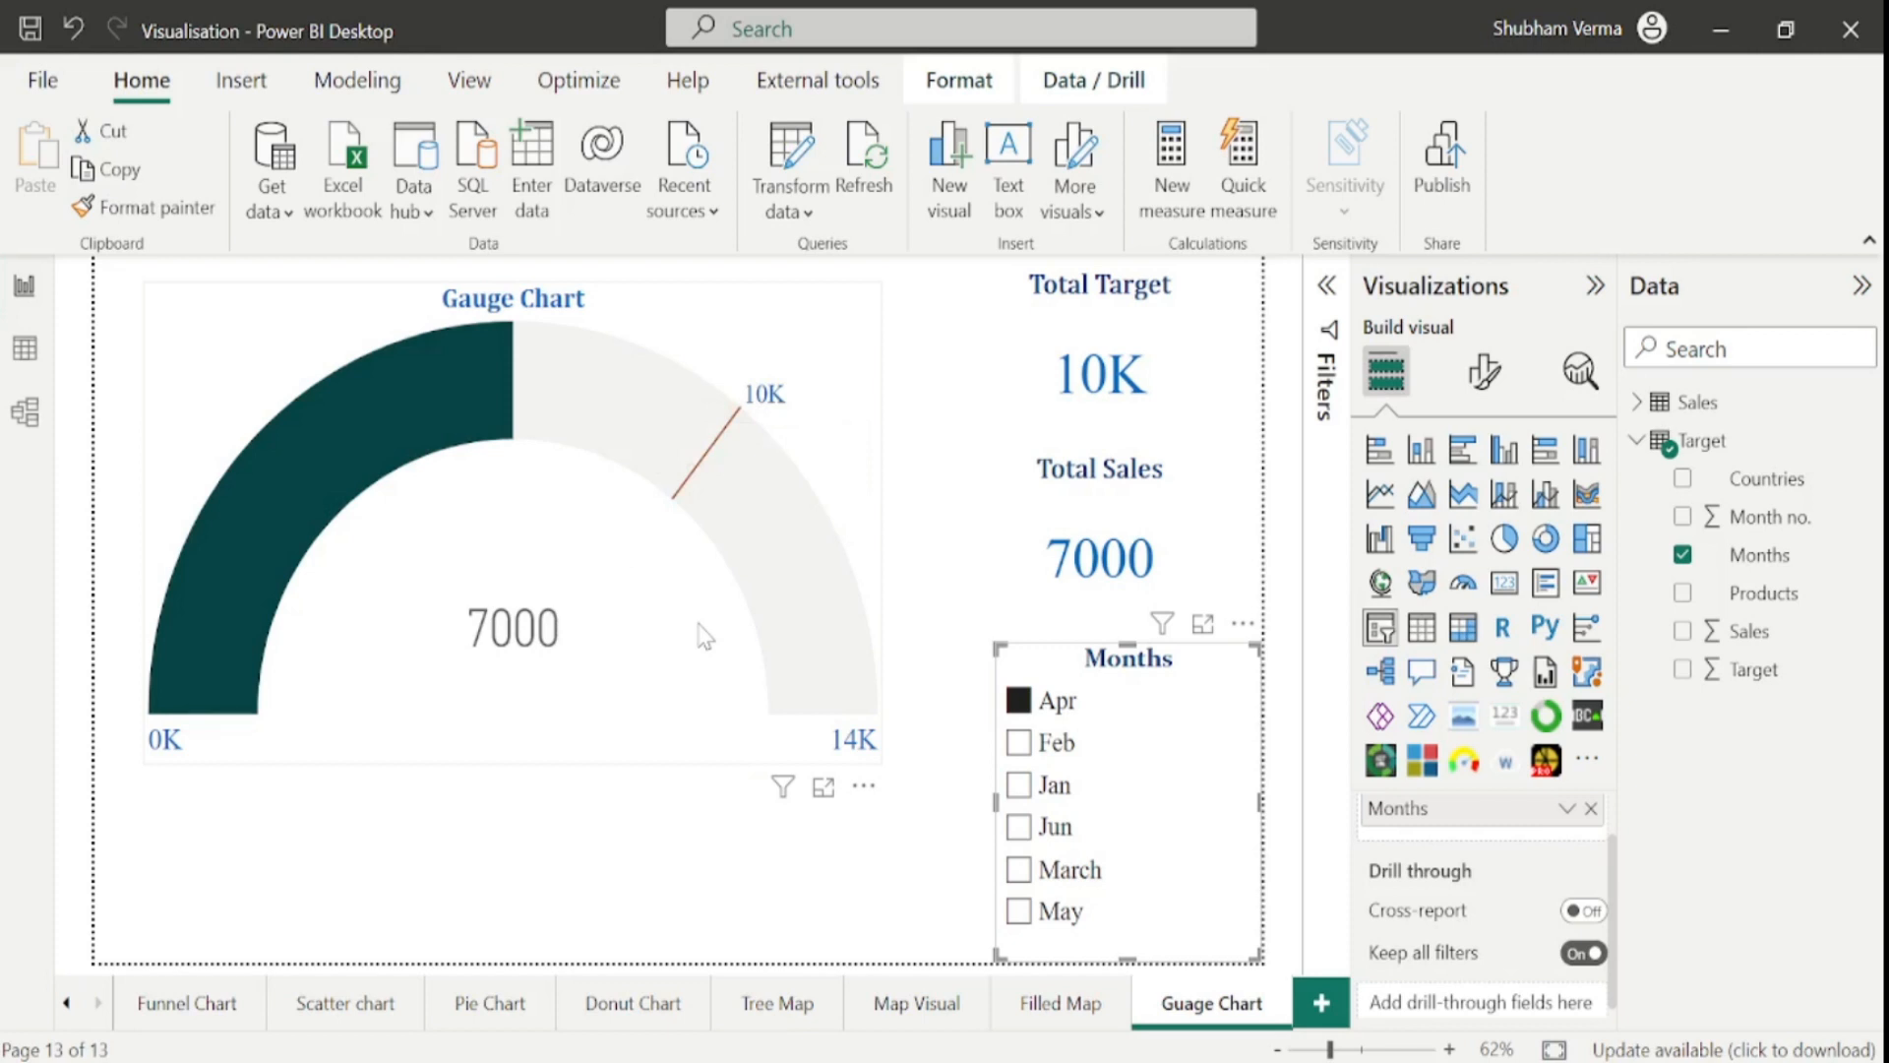
- Remove Sum of Target from the gauge's target value
click(723, 686)
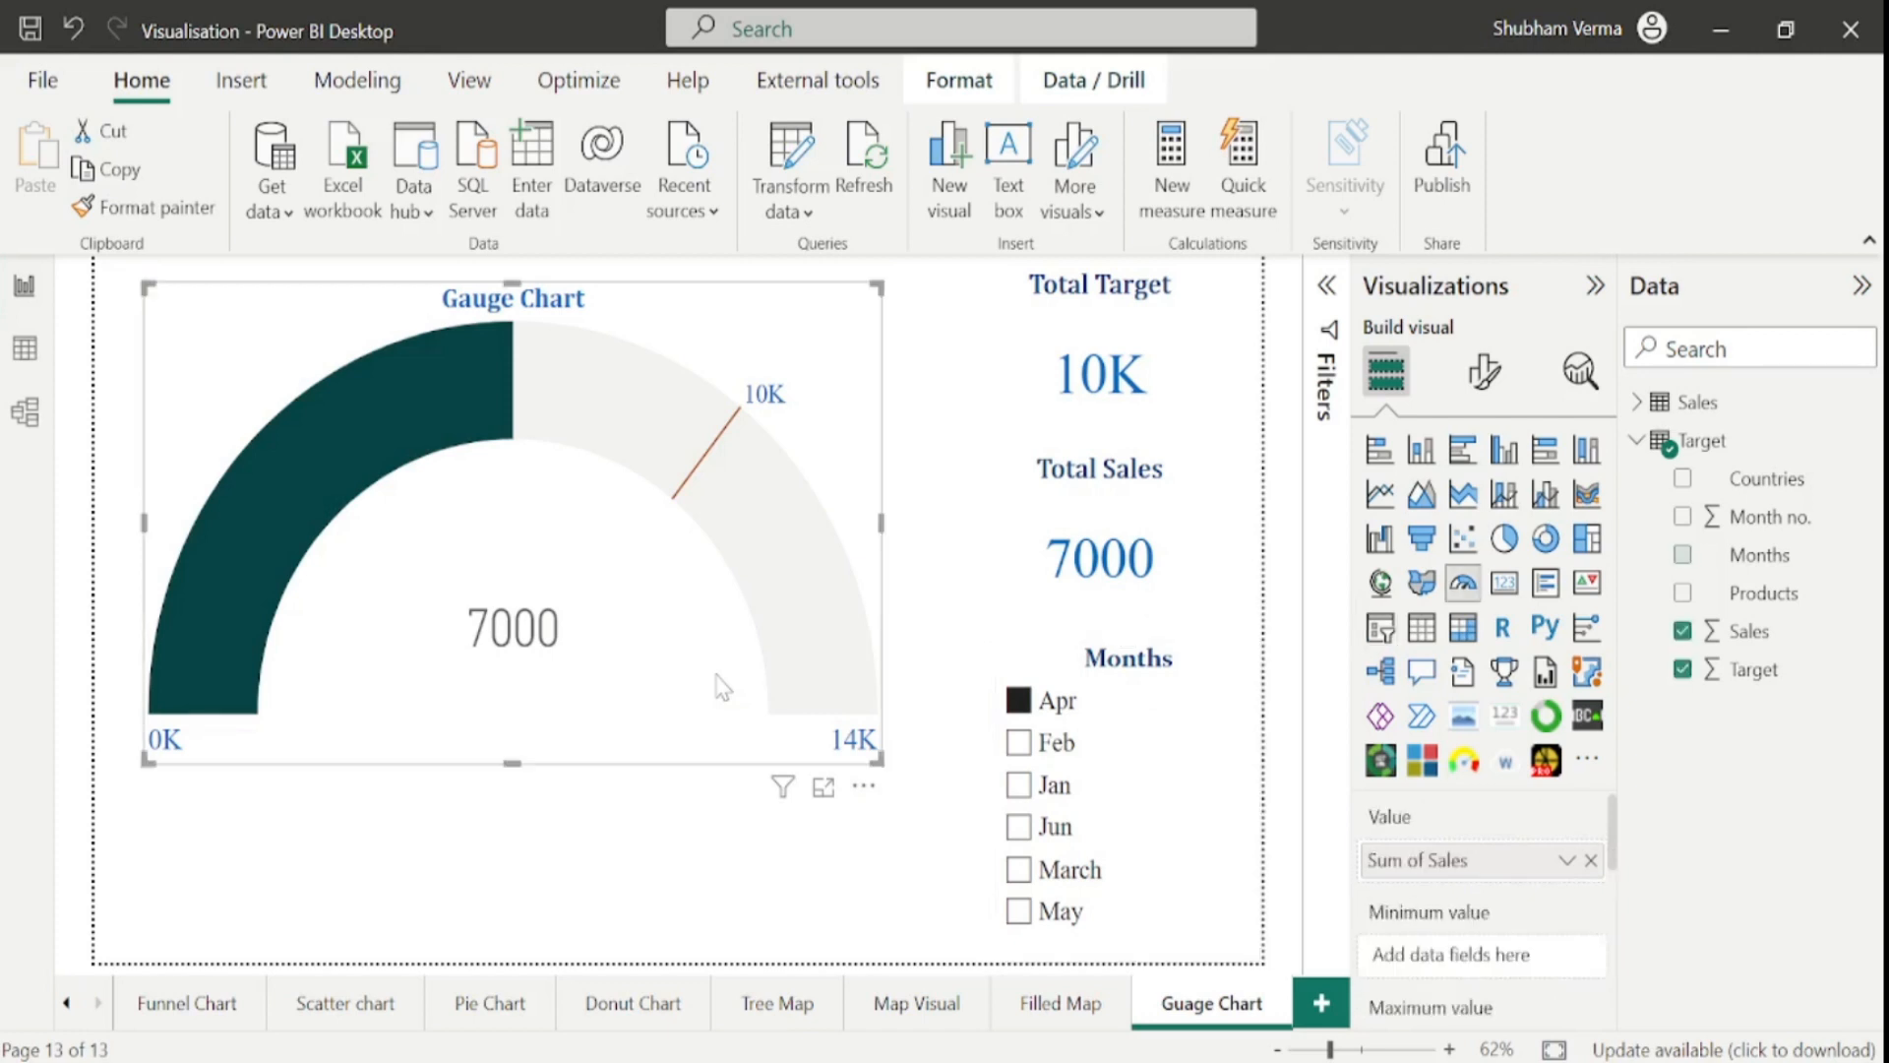
drag(1618, 854, 1619, 903)
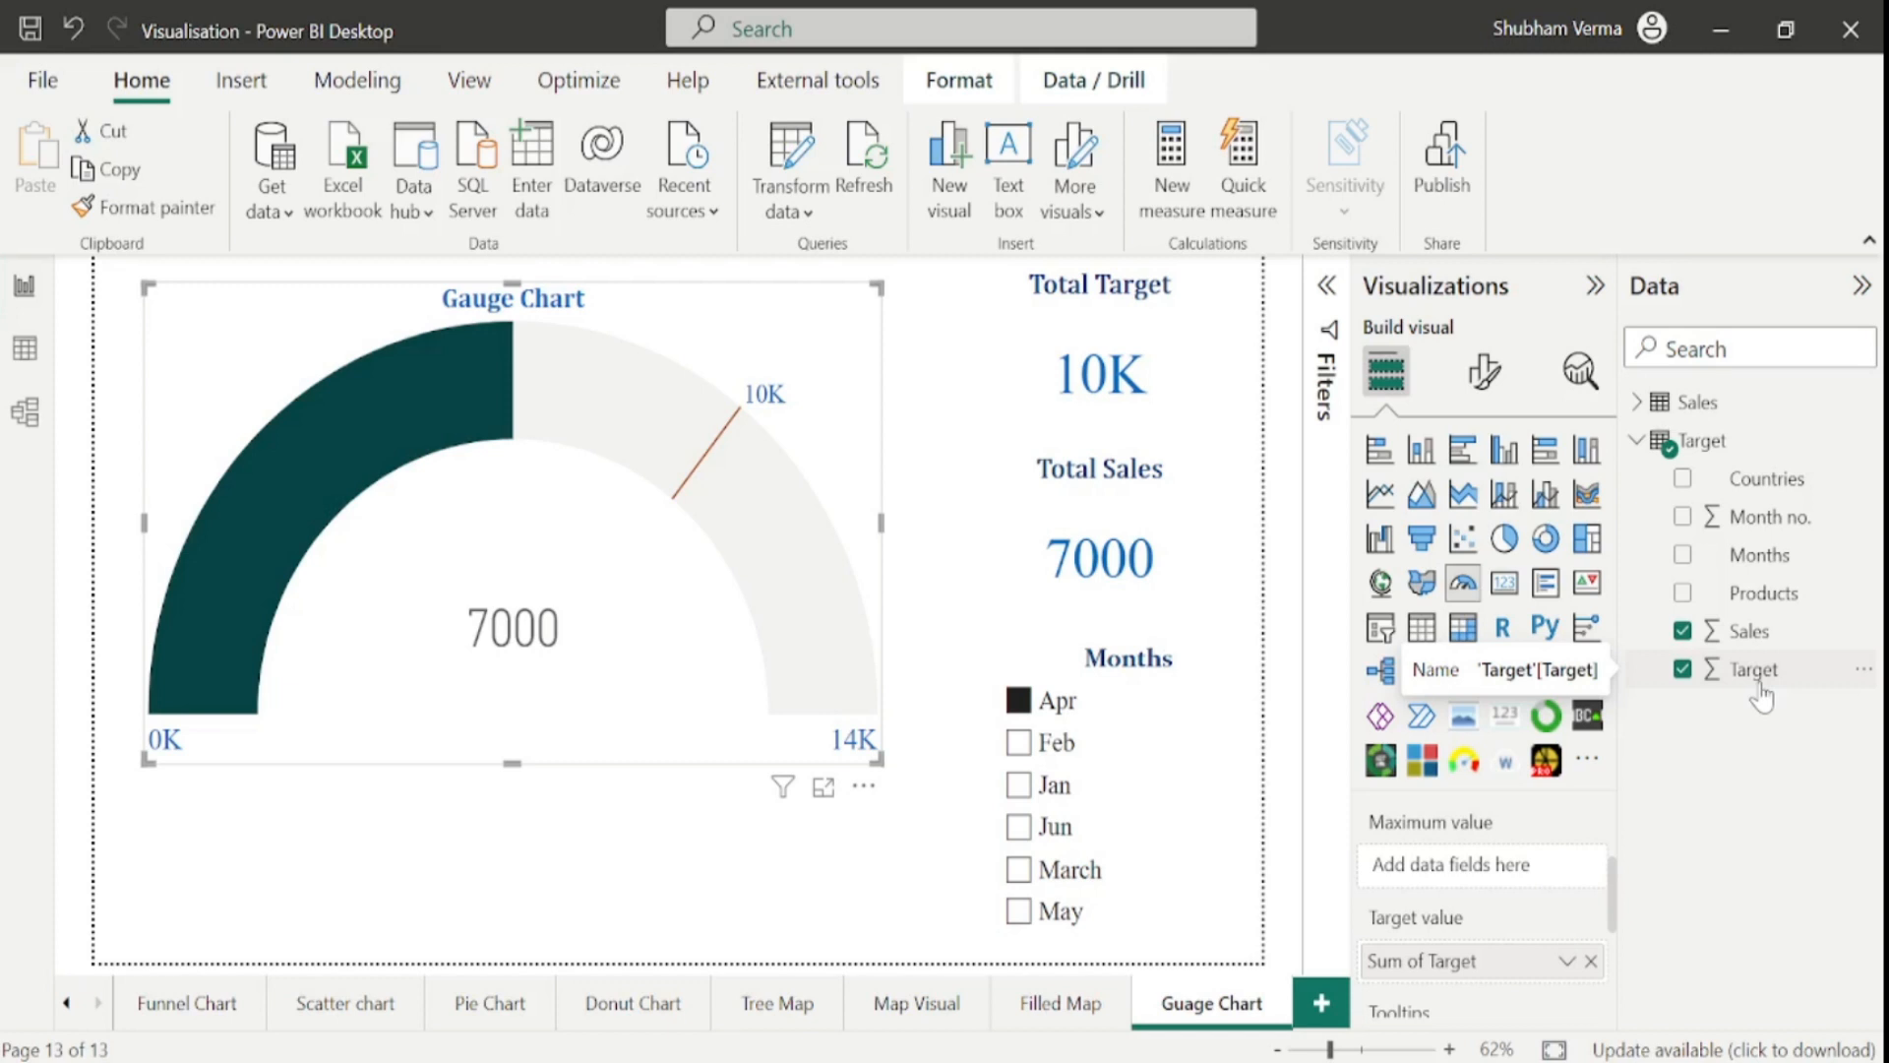
mouse_move(760, 573)
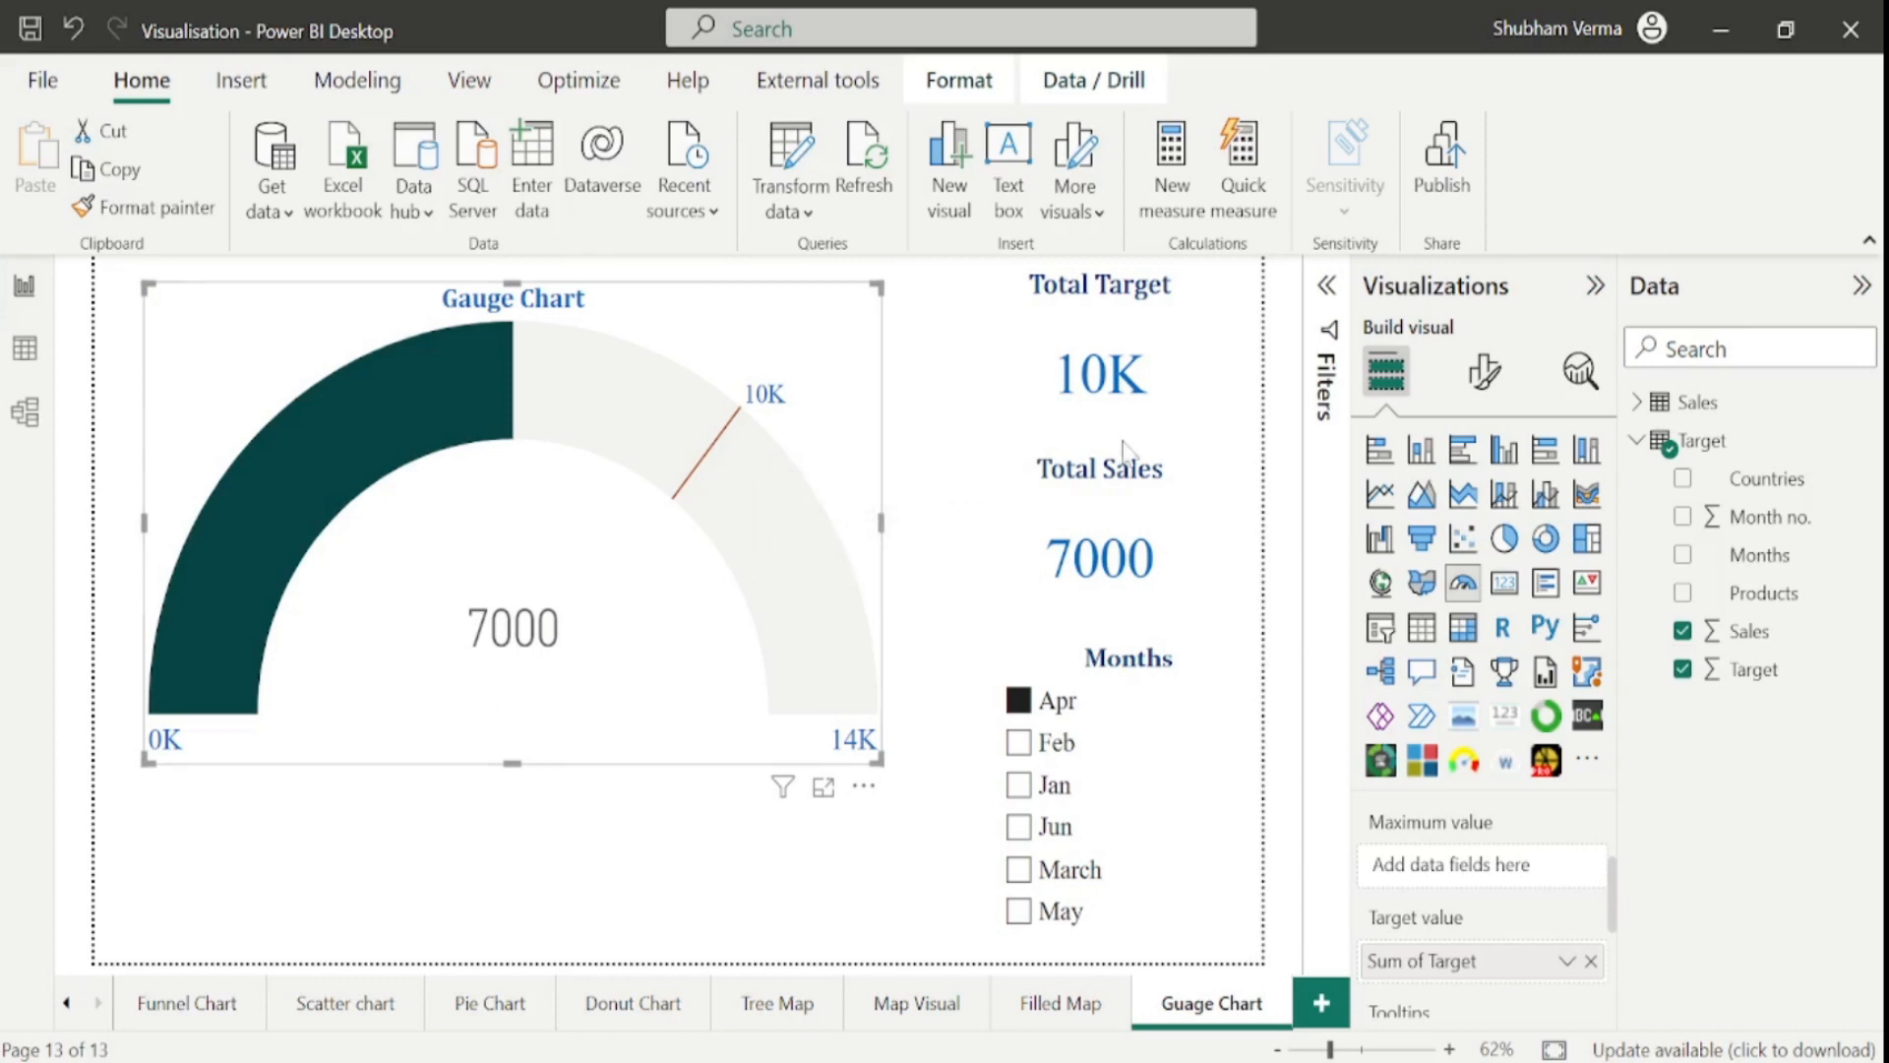
click(1483, 384)
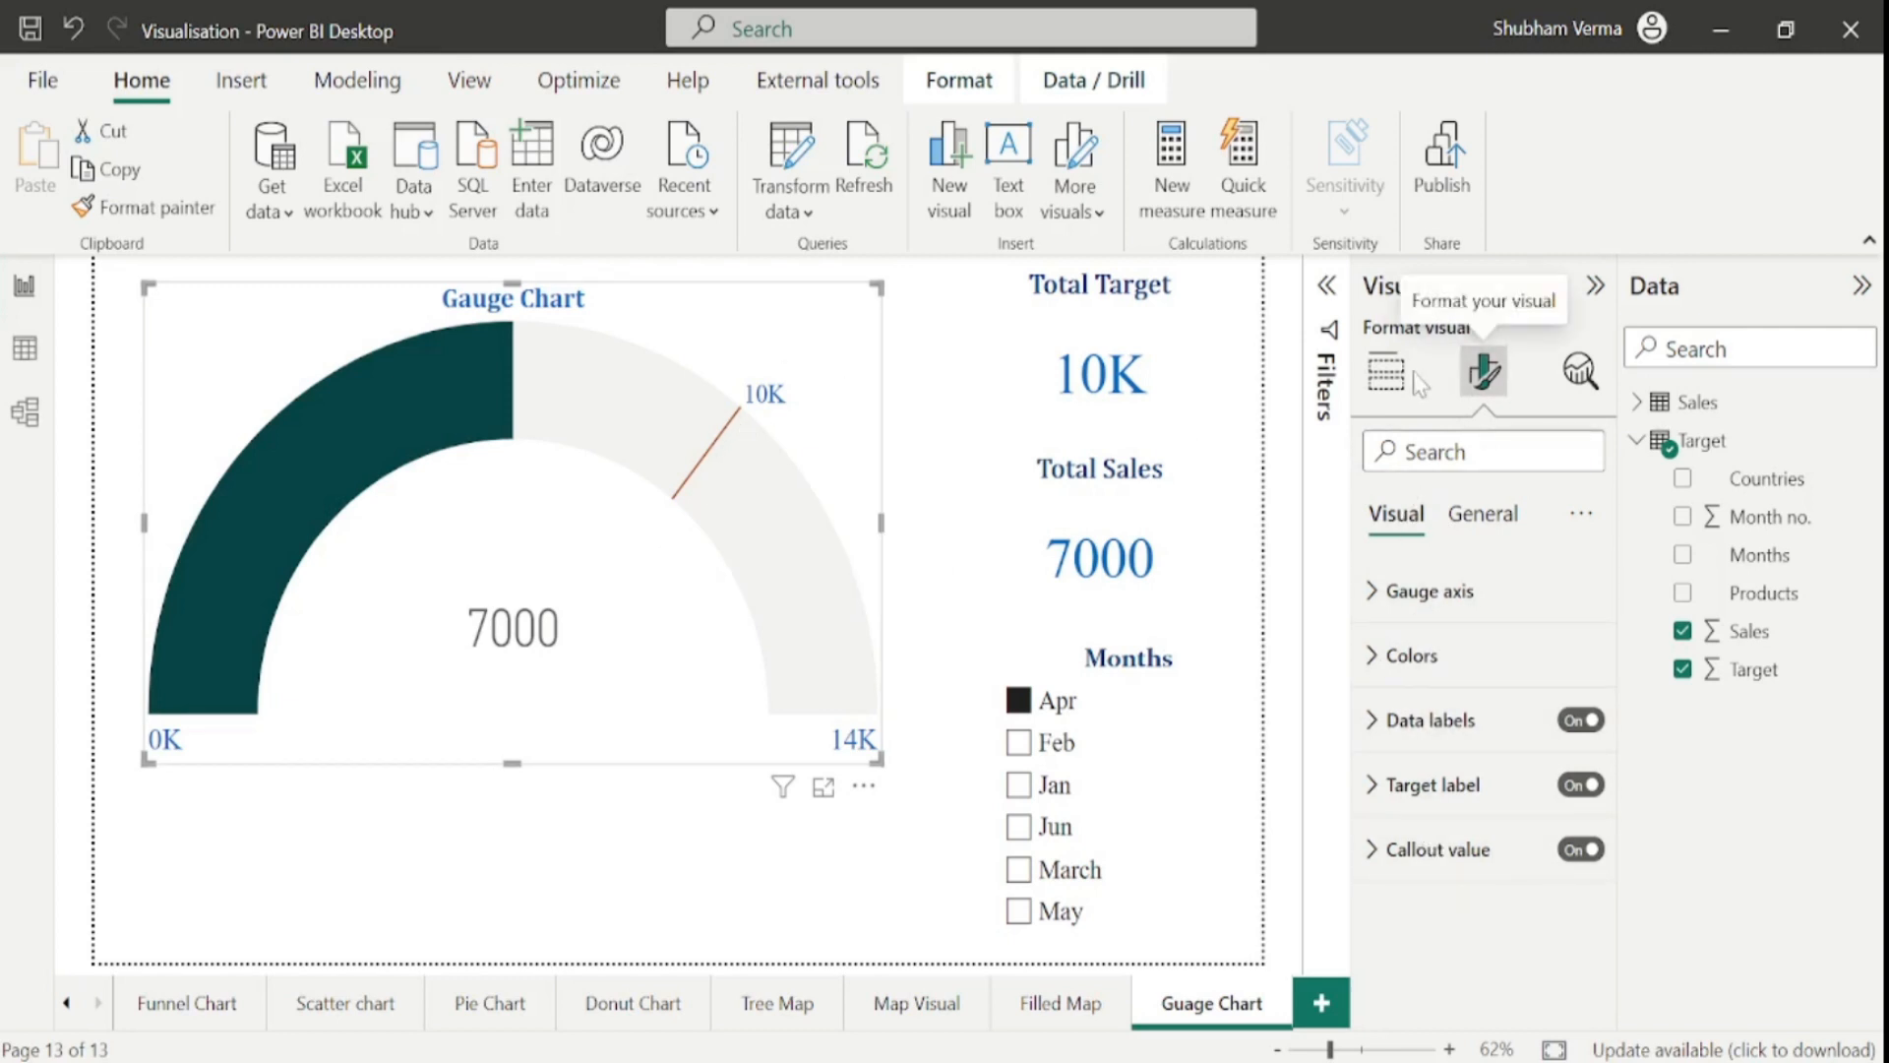
click(1388, 372)
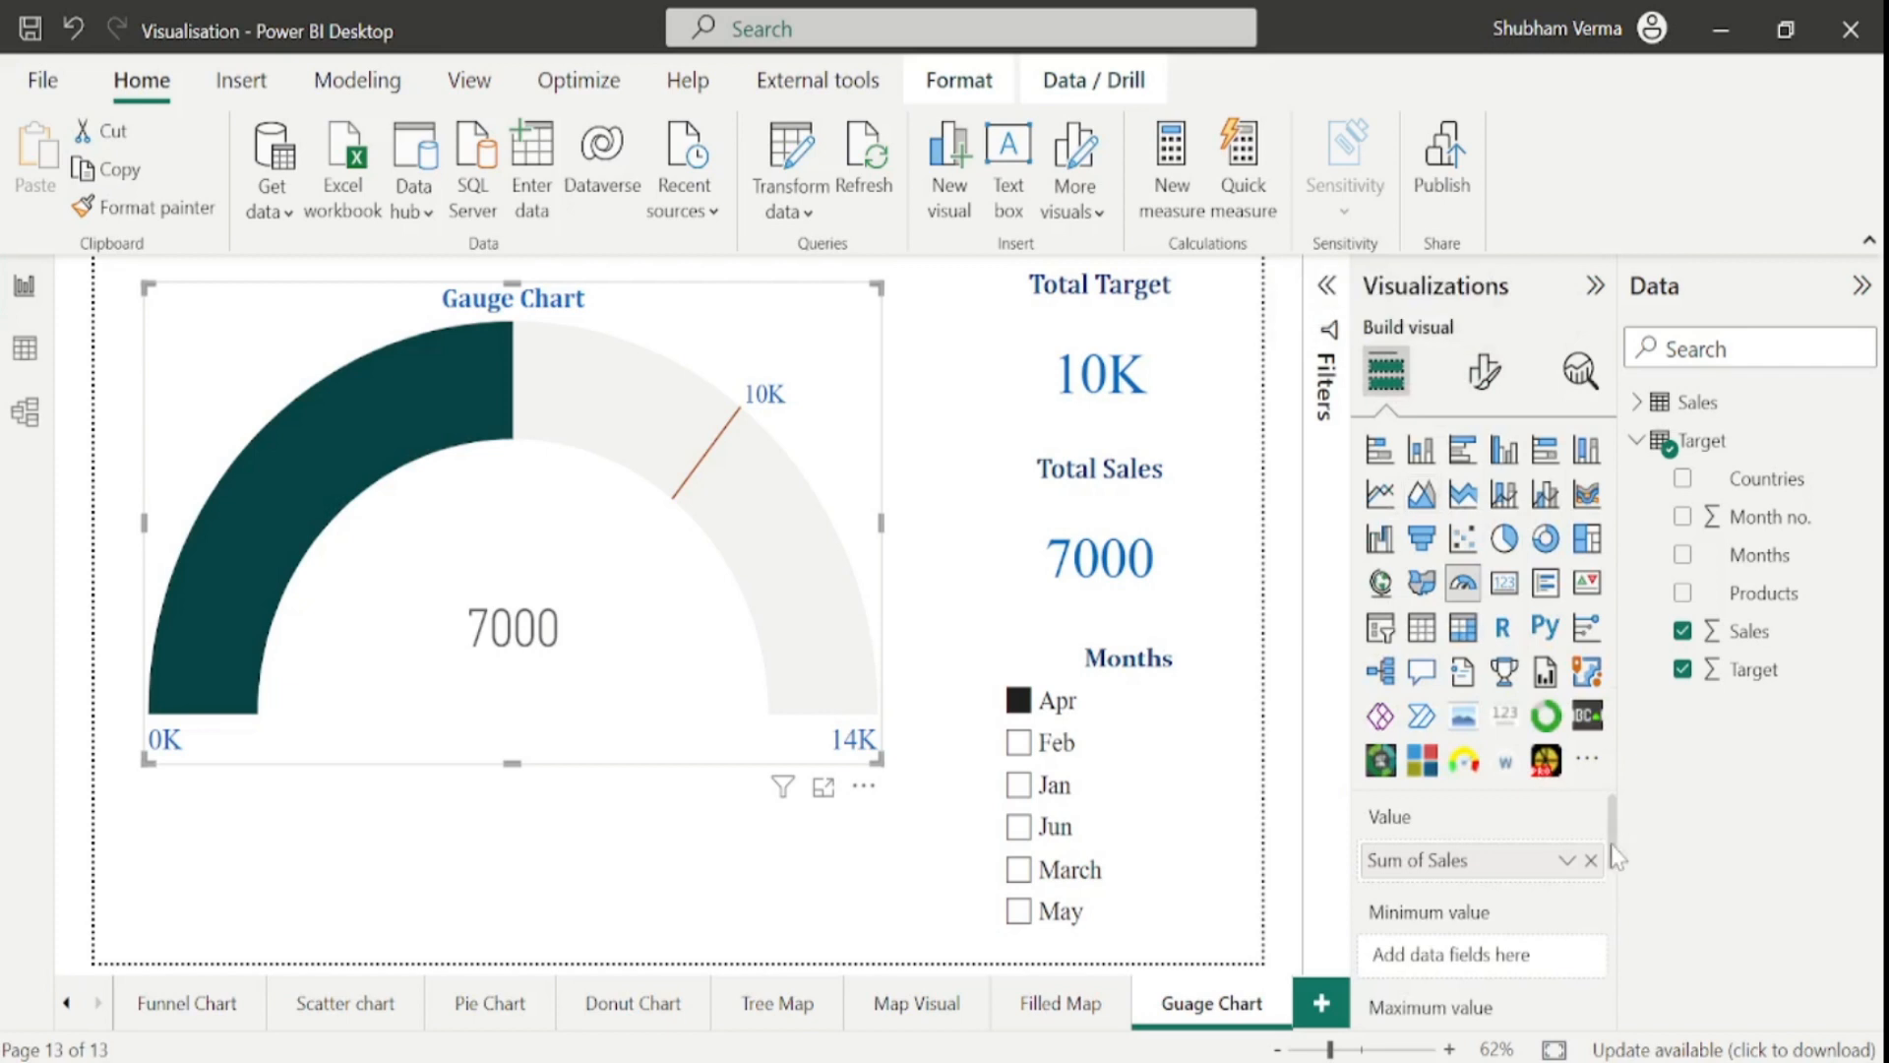
drag(1610, 860, 1621, 925)
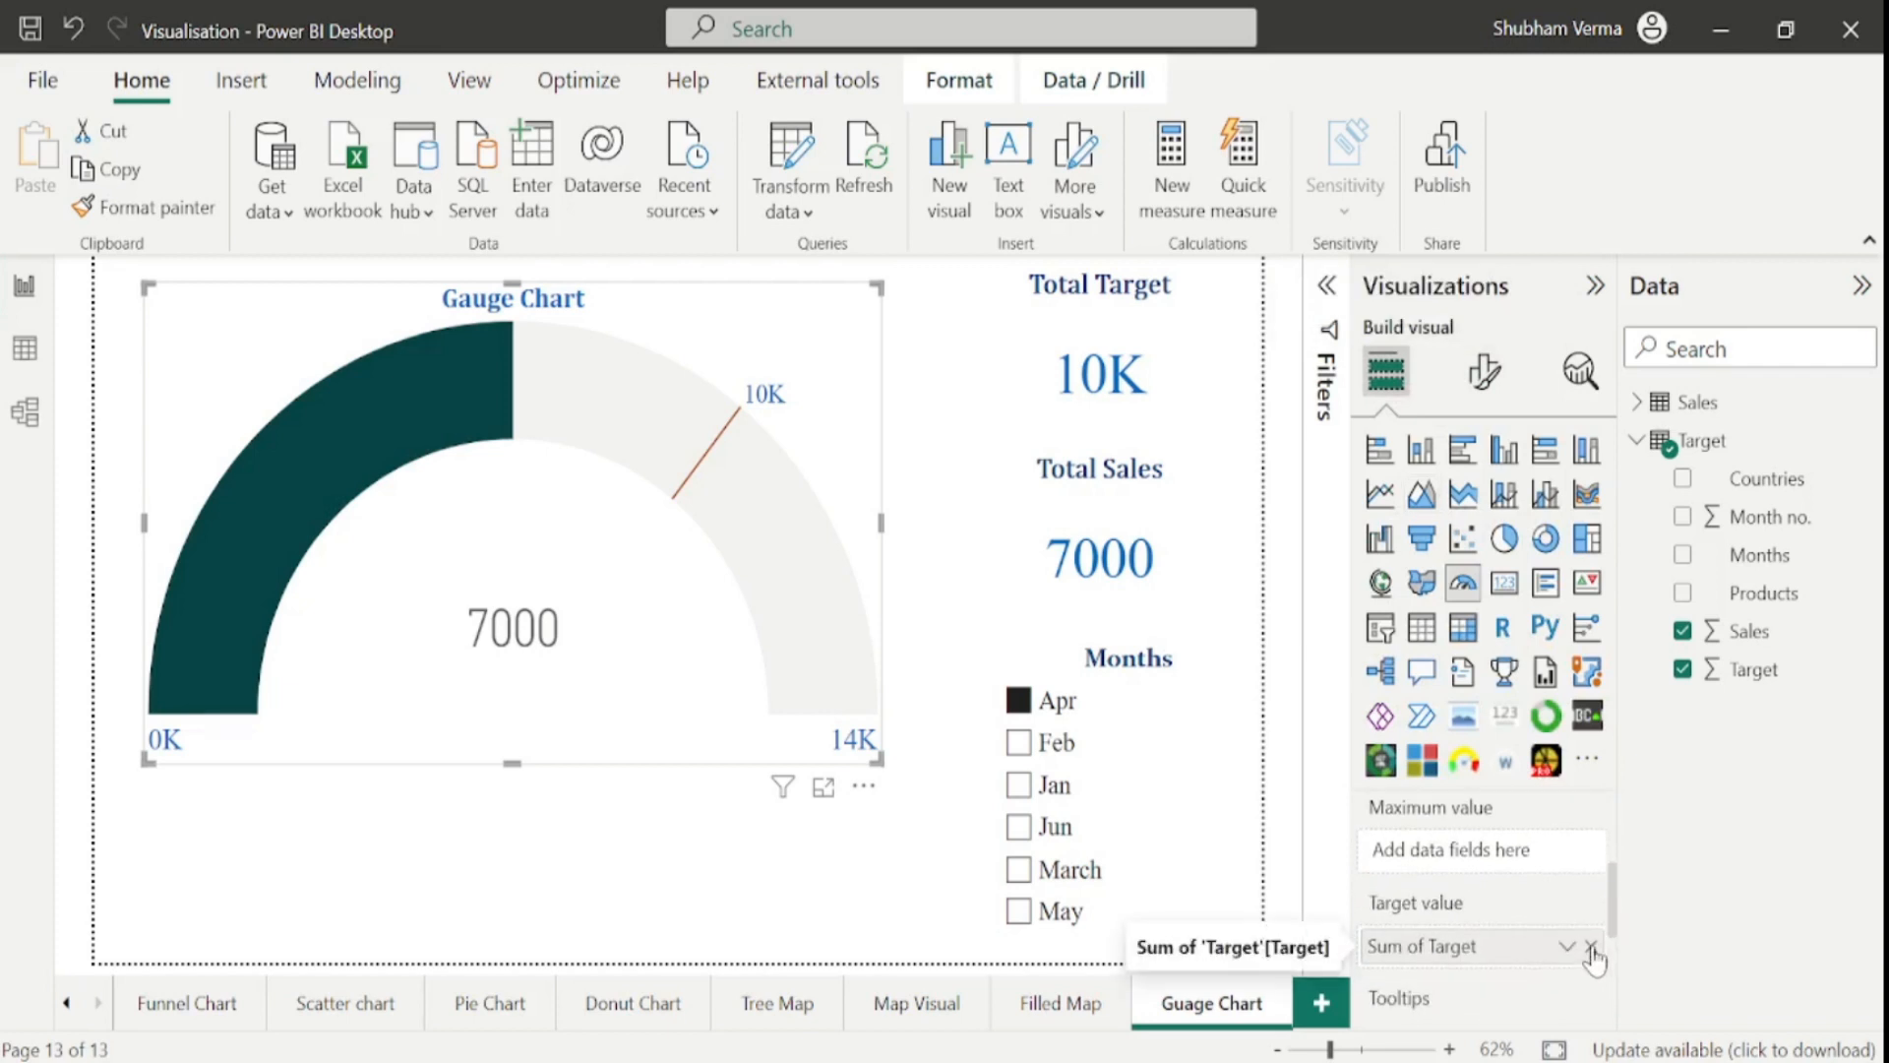
click(1590, 946)
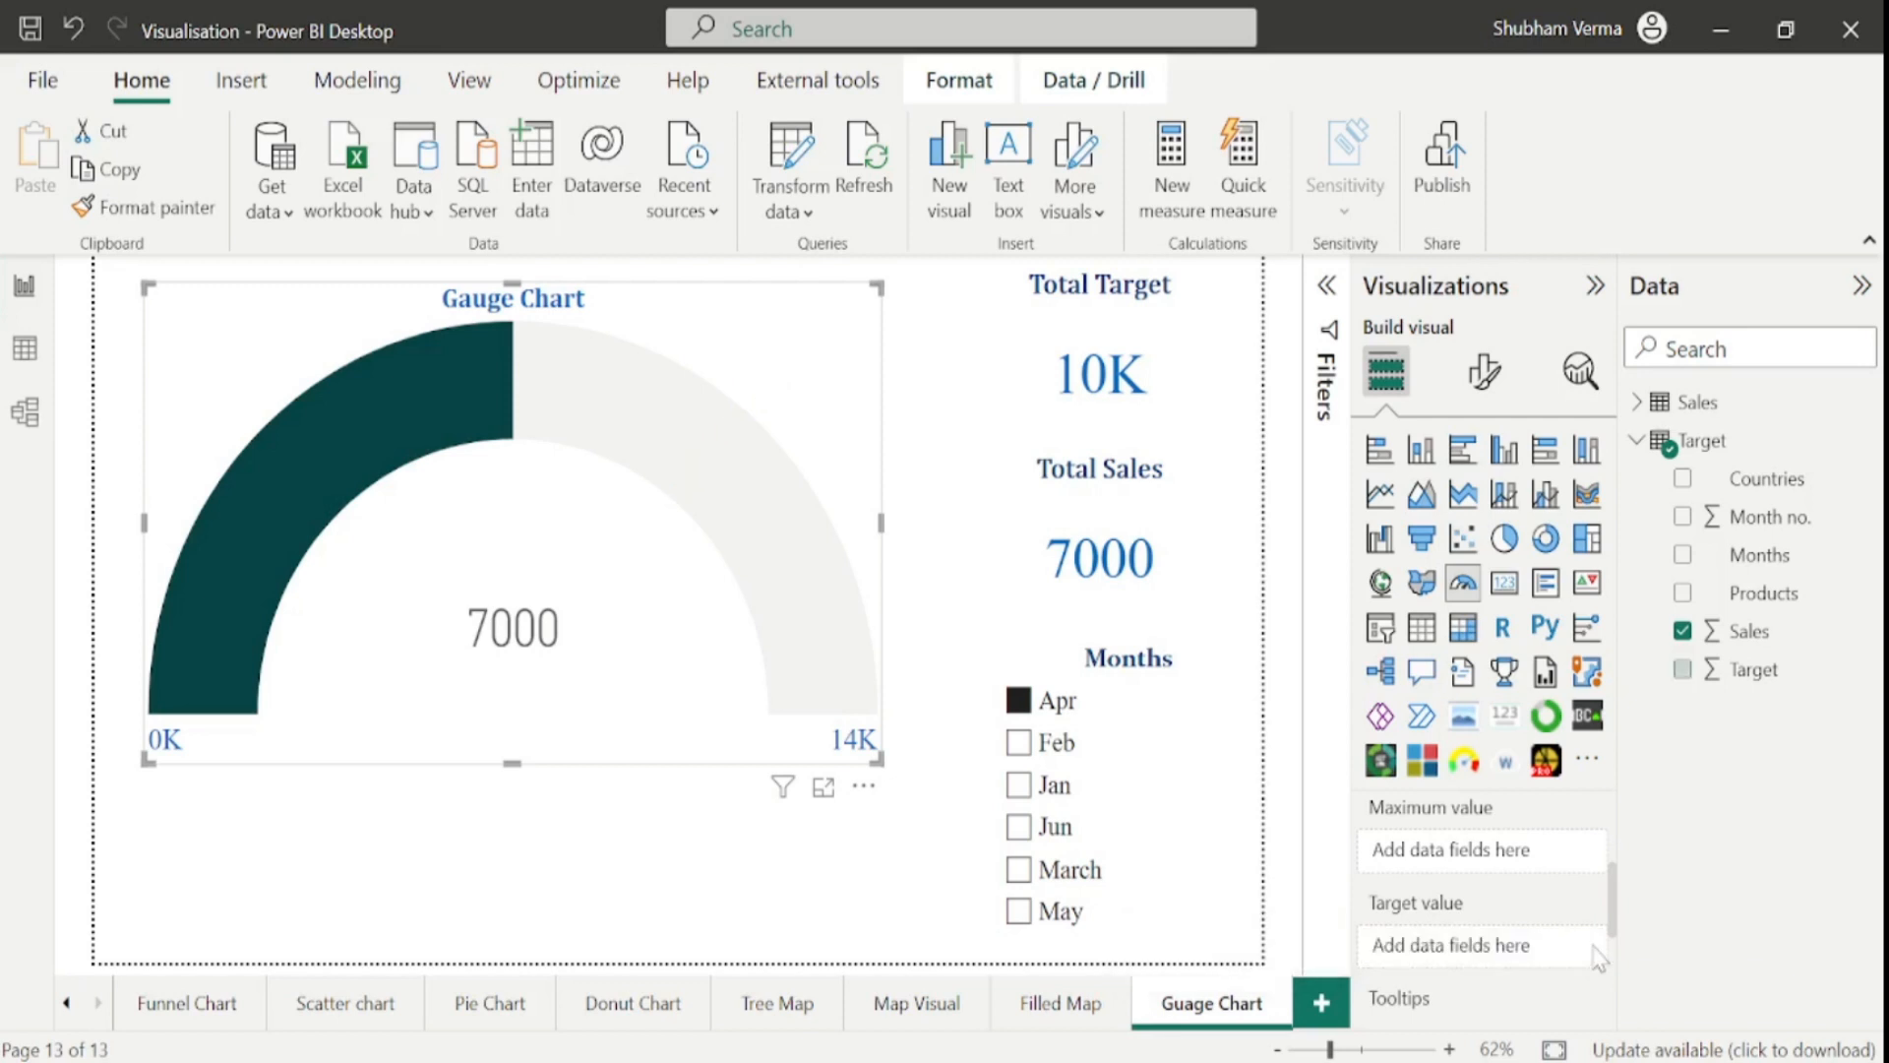
- Set a fixed target of 50000 on the gauge axis in the visual's formatting
click(1486, 386)
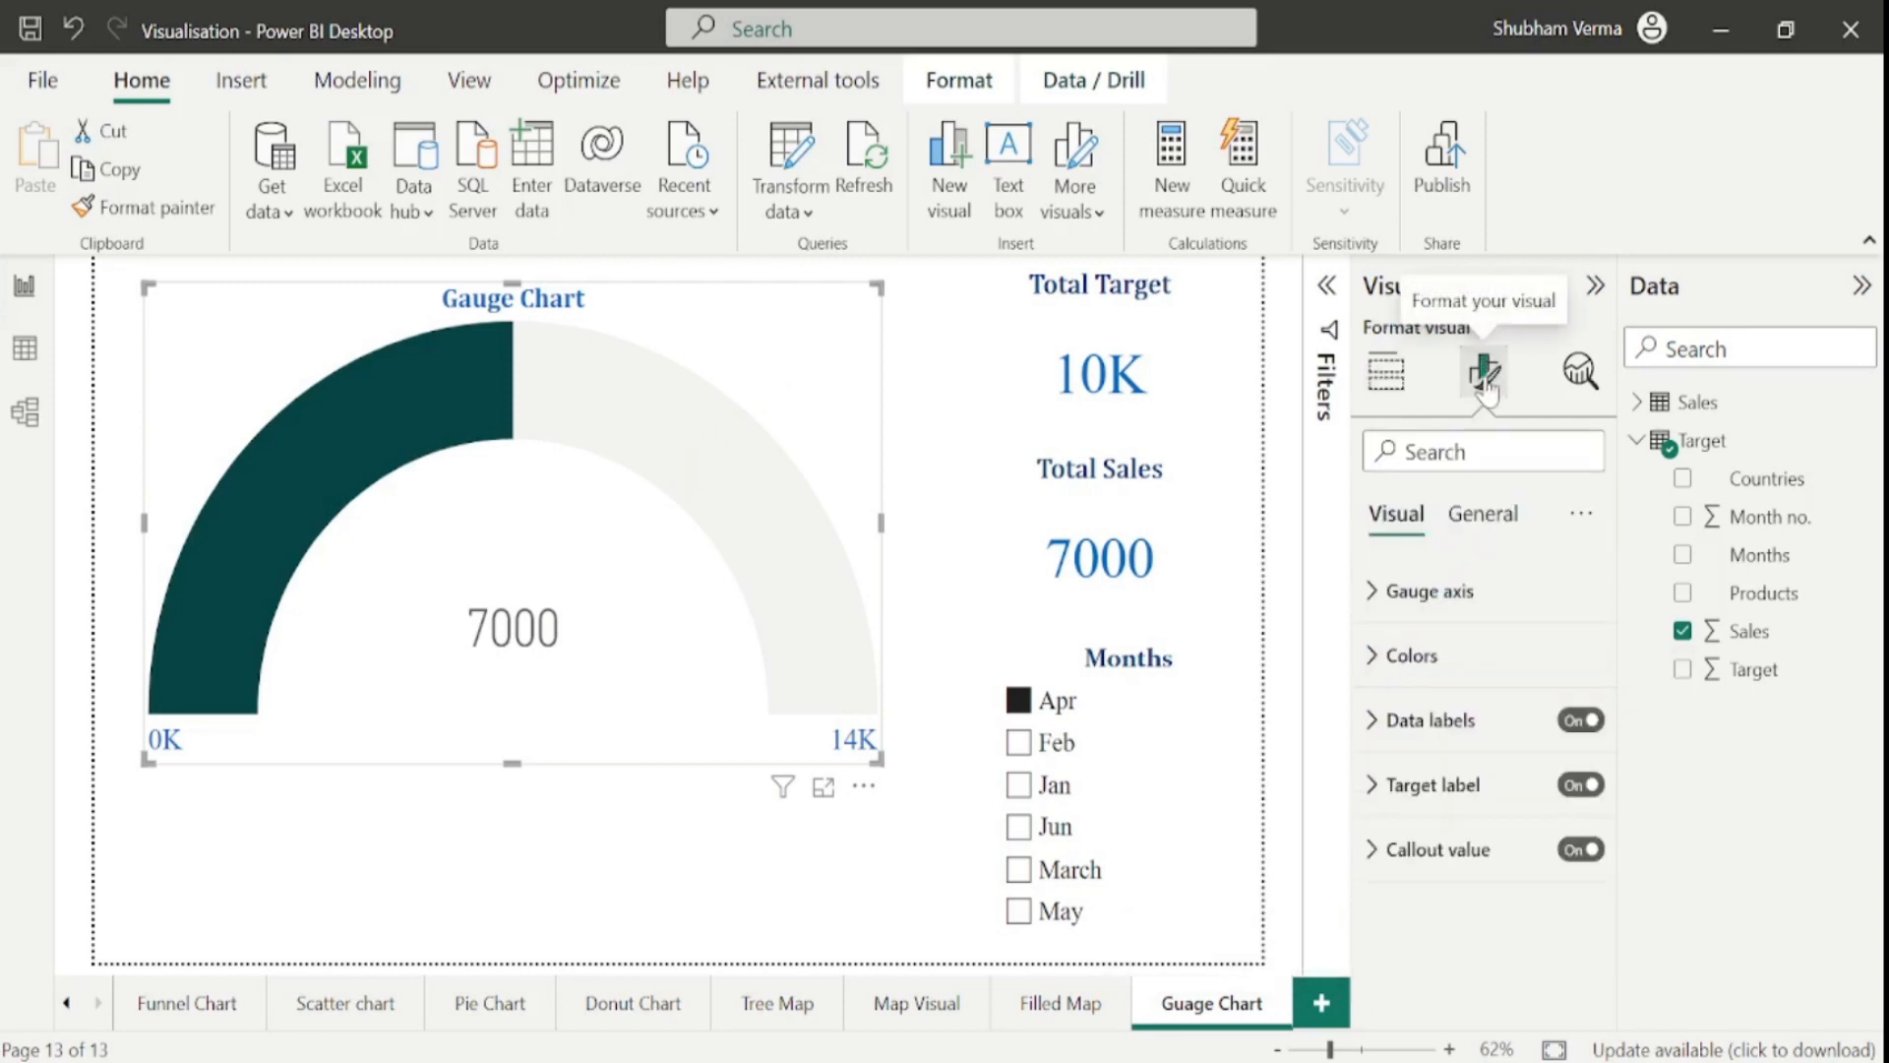
click(1377, 605)
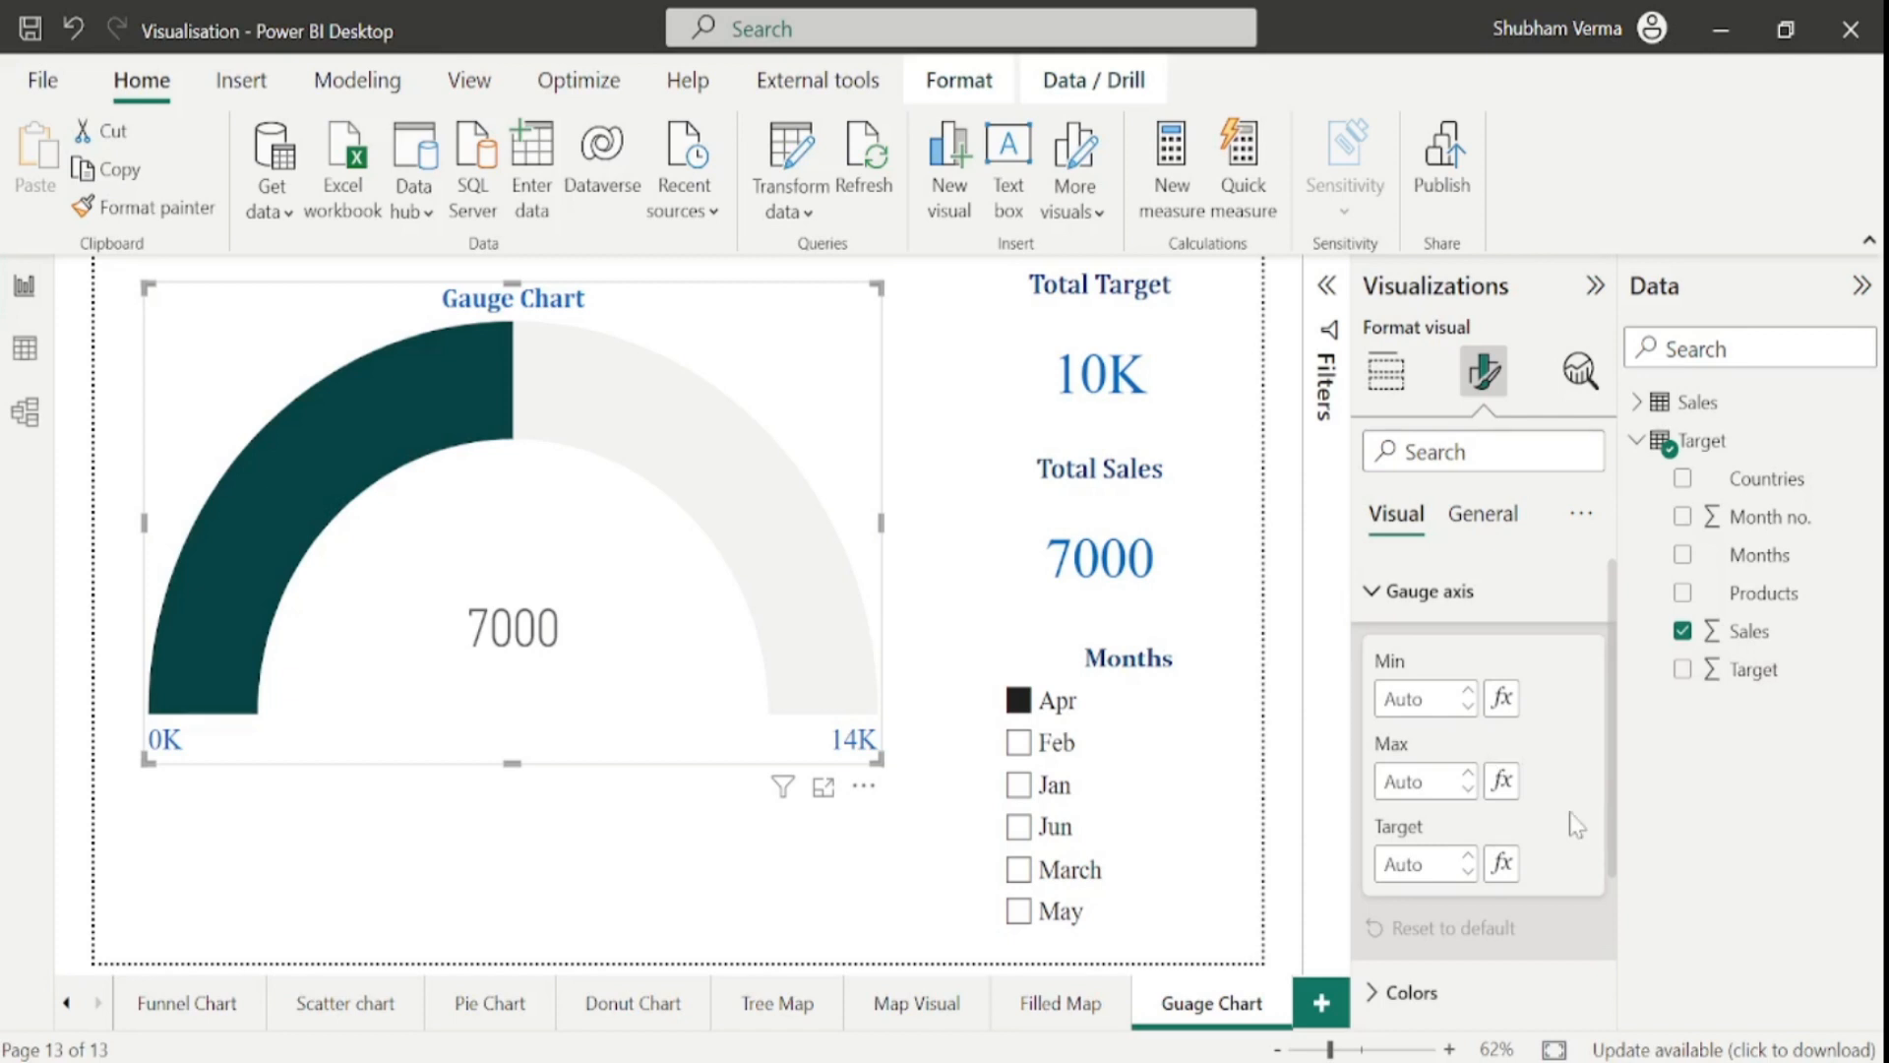
key(Tab)
text(50000)
- Clear the Apr selection in the Months slicer and set the gauge axis minimum to 10000
click(1019, 701)
click(874, 436)
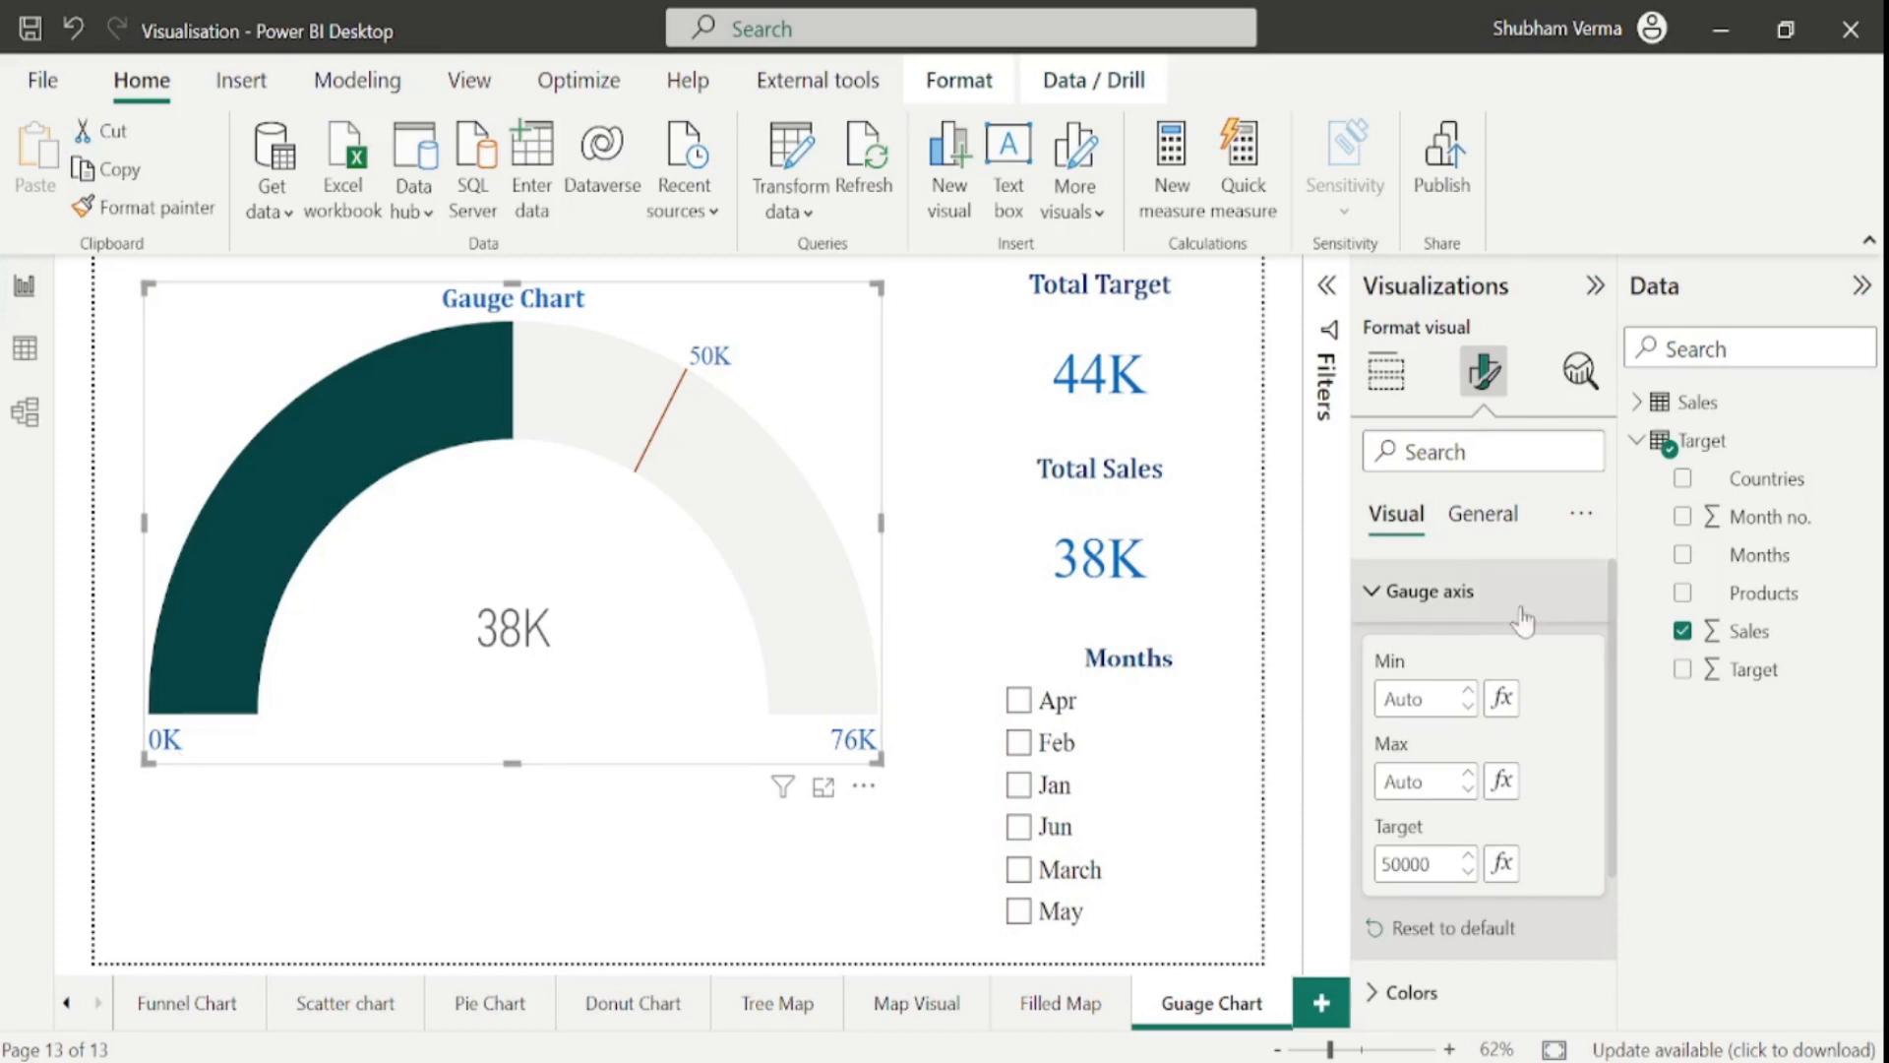
click(1407, 699)
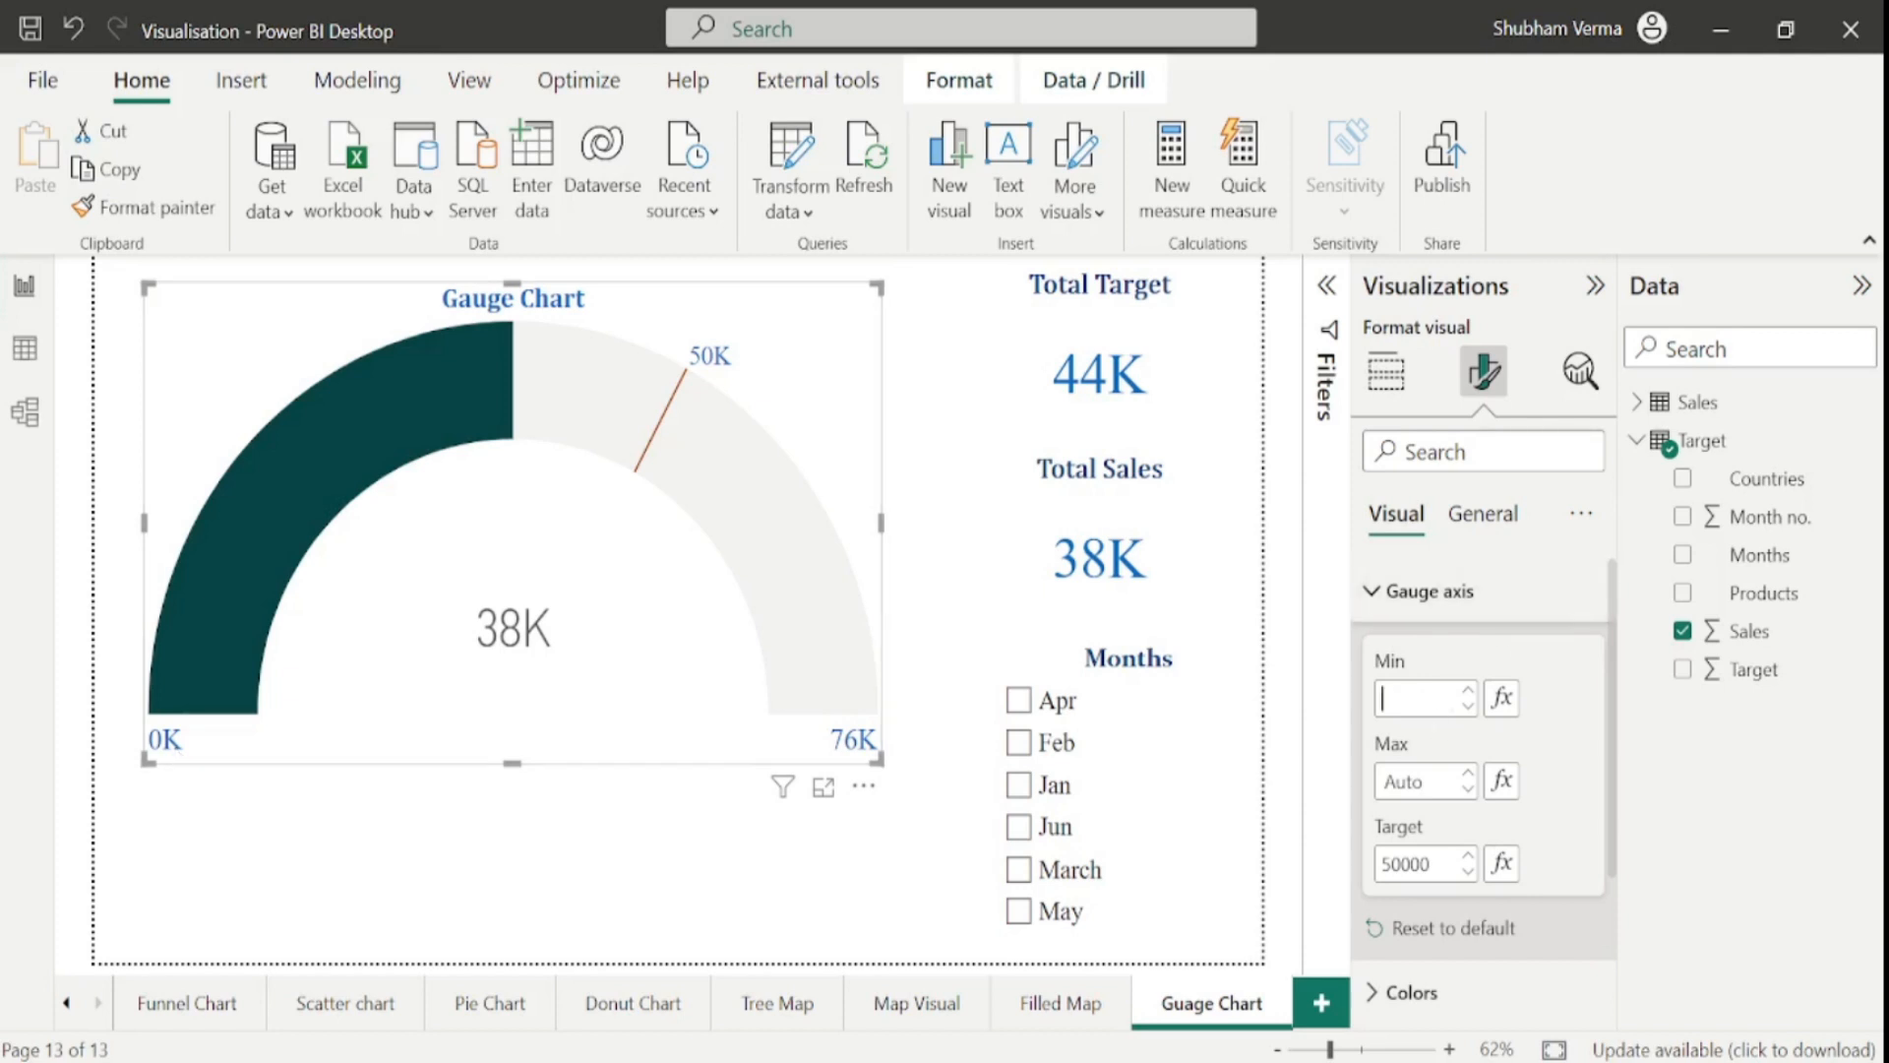
text(10000)
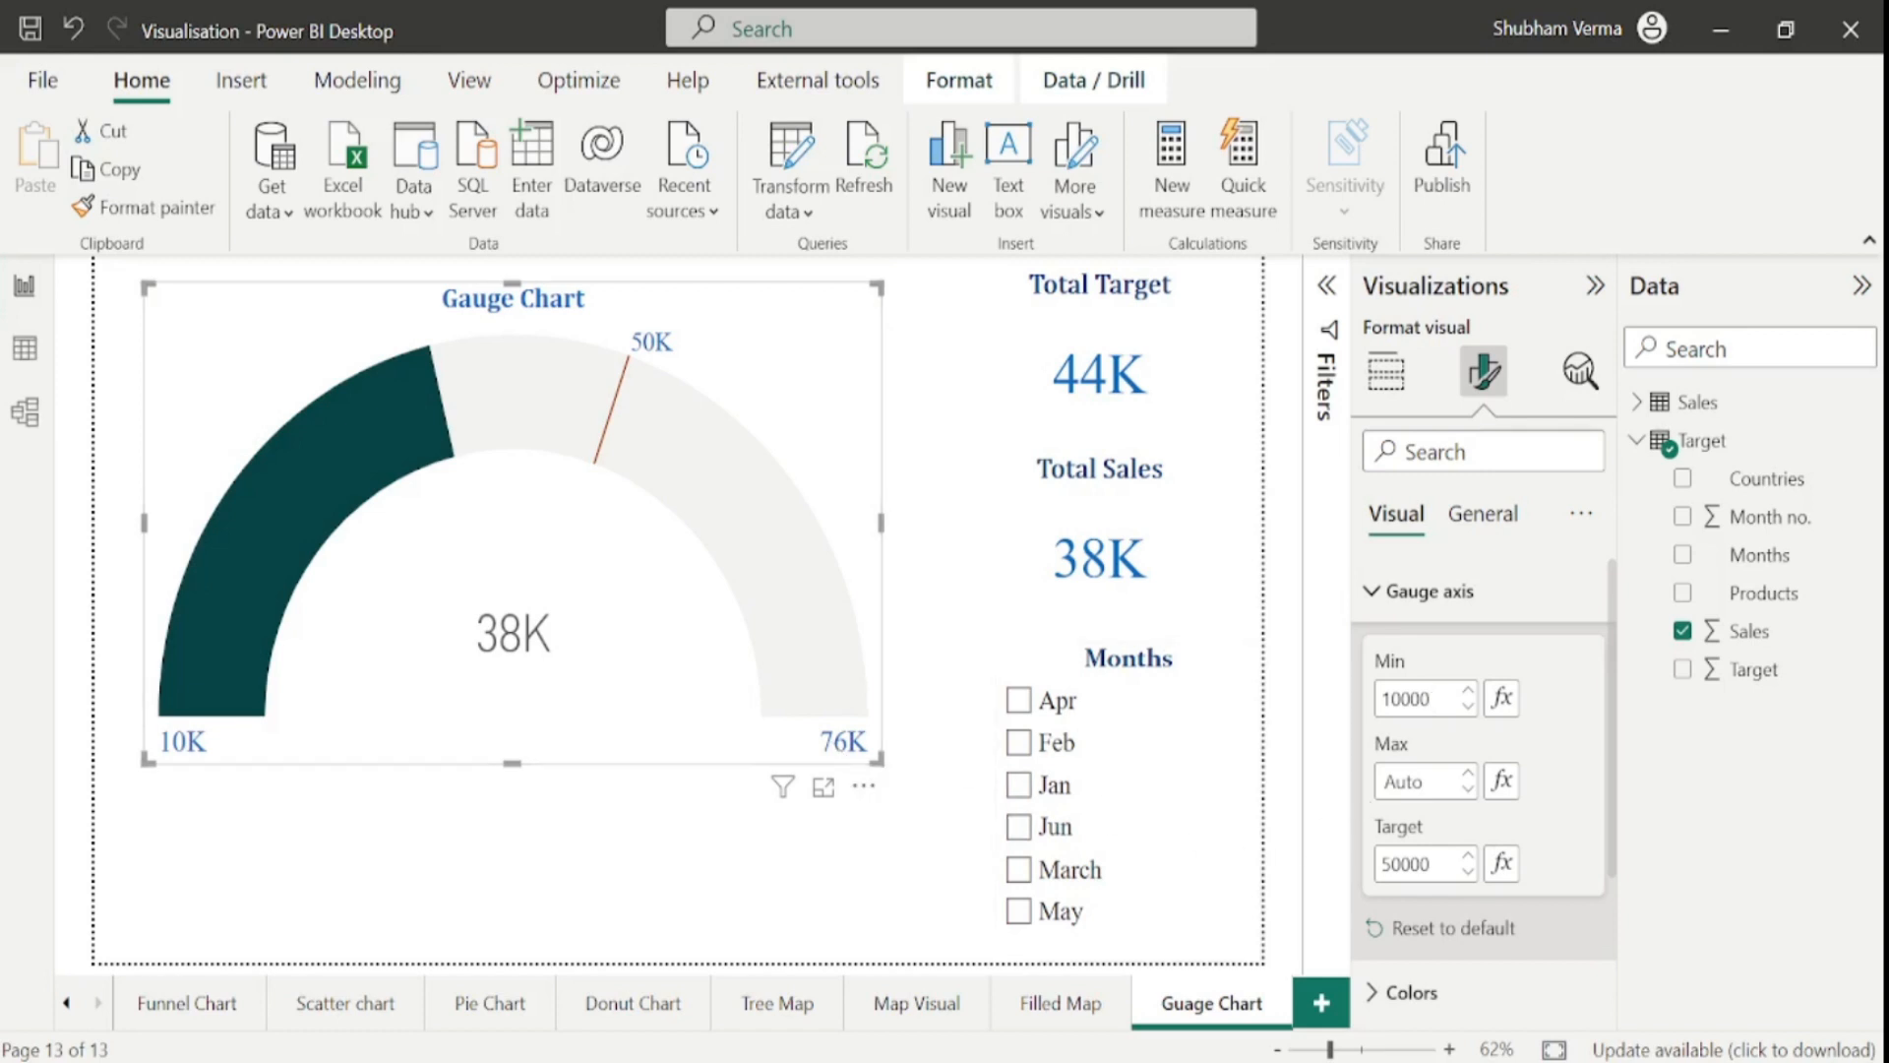
- Set the gauge axis maximum to 100000
click(1417, 781)
text(100000)
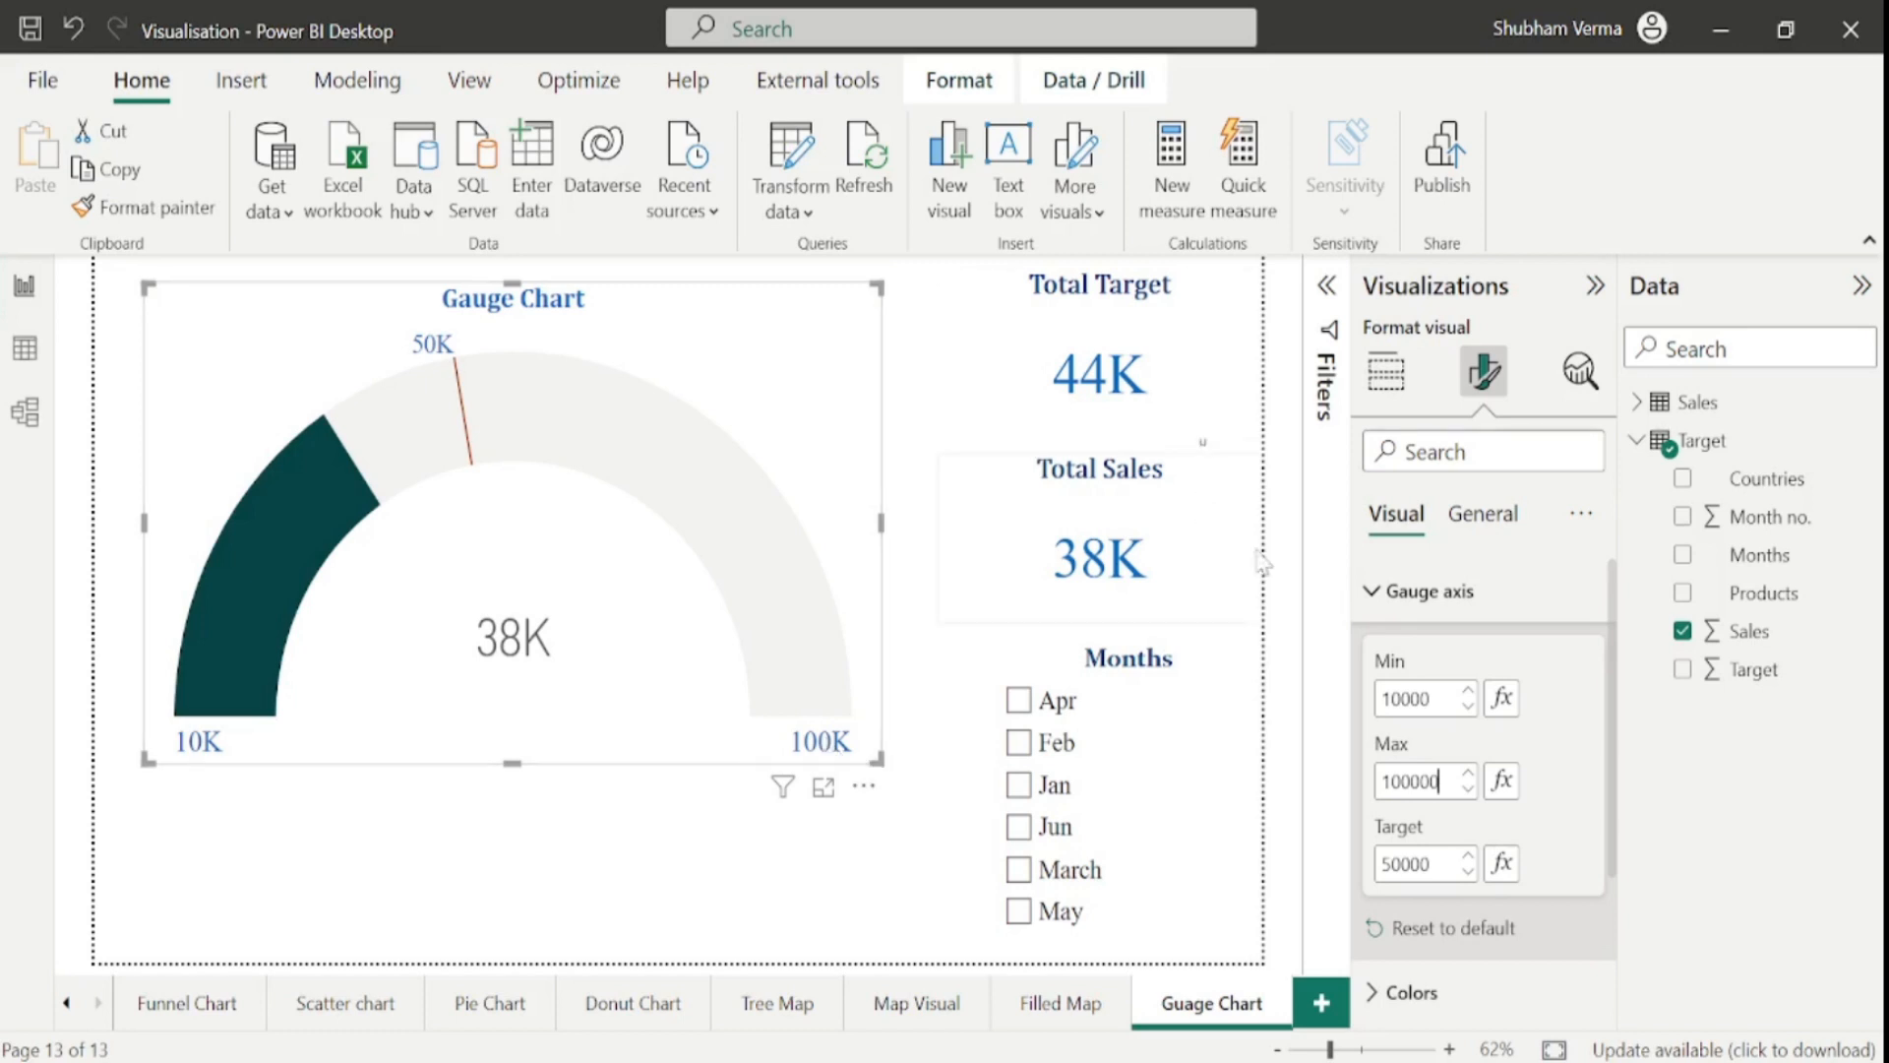
click(1378, 603)
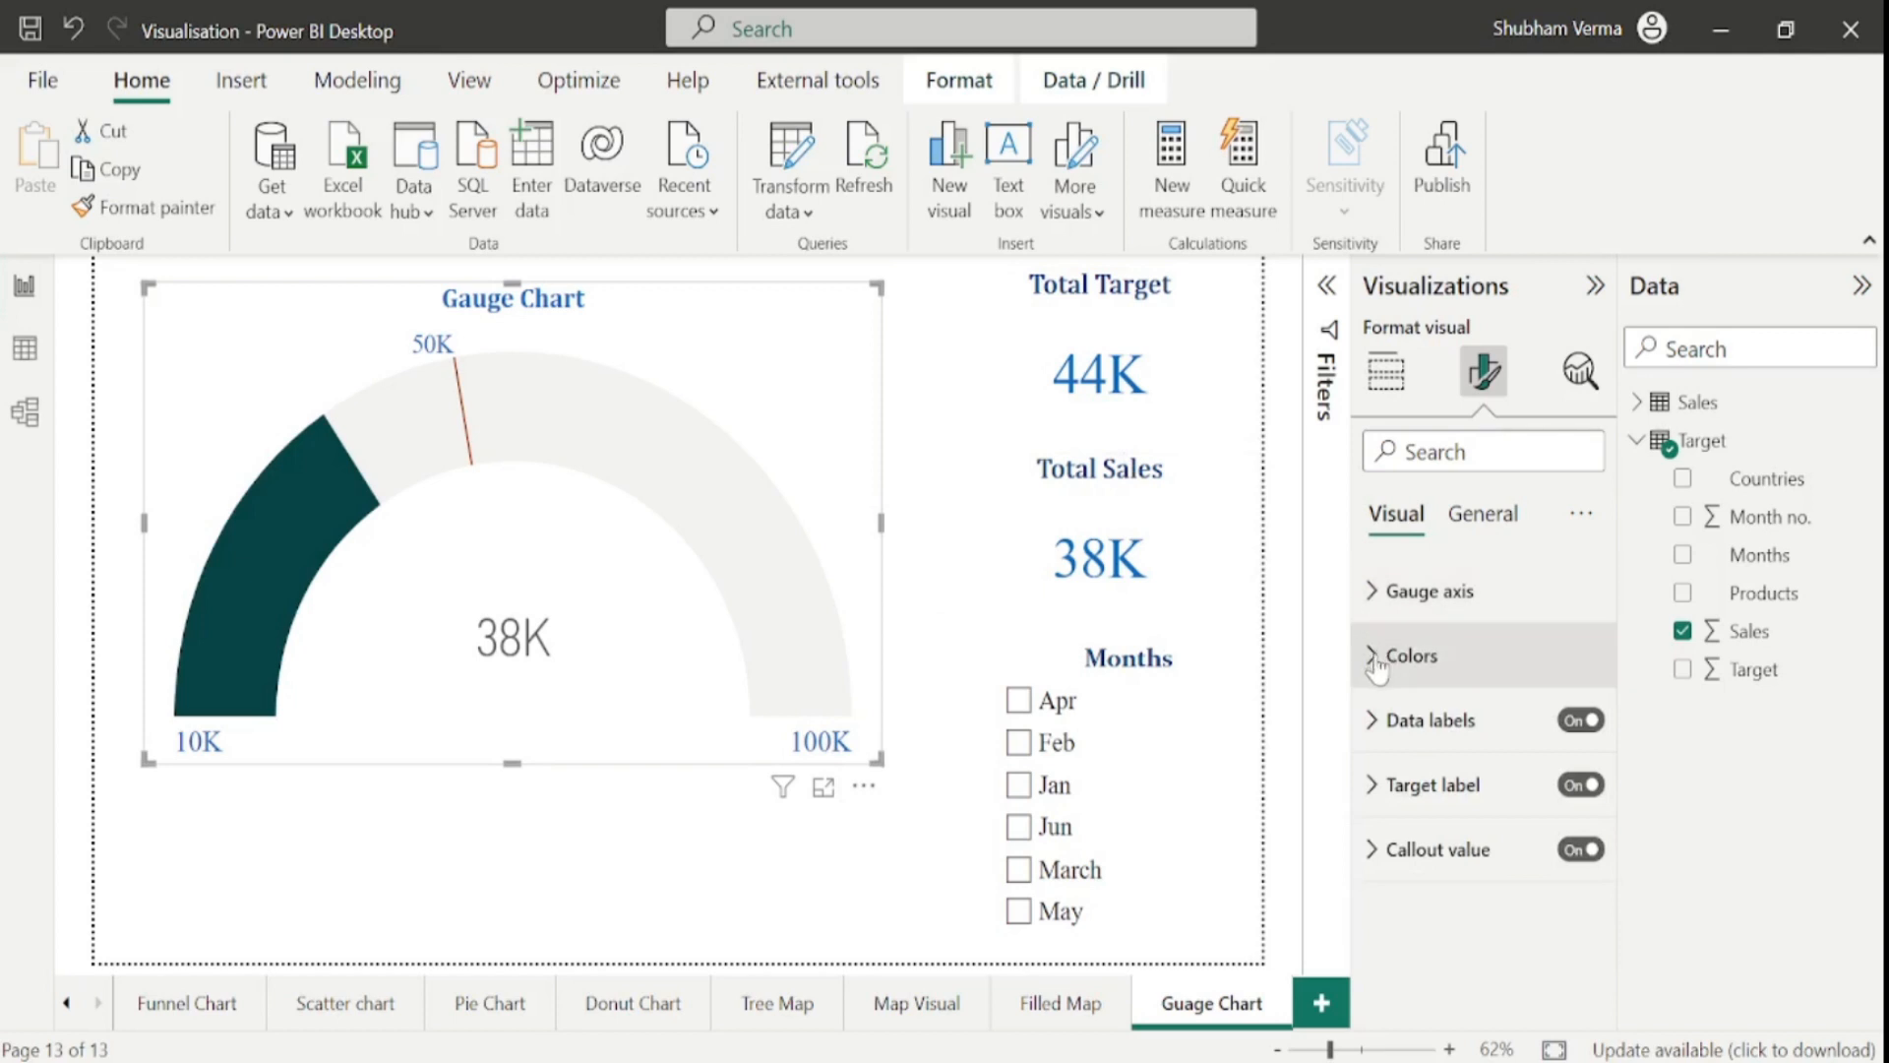
- Change the gauge's fill color to a medium blue and its target line color to golden yellow
click(1375, 662)
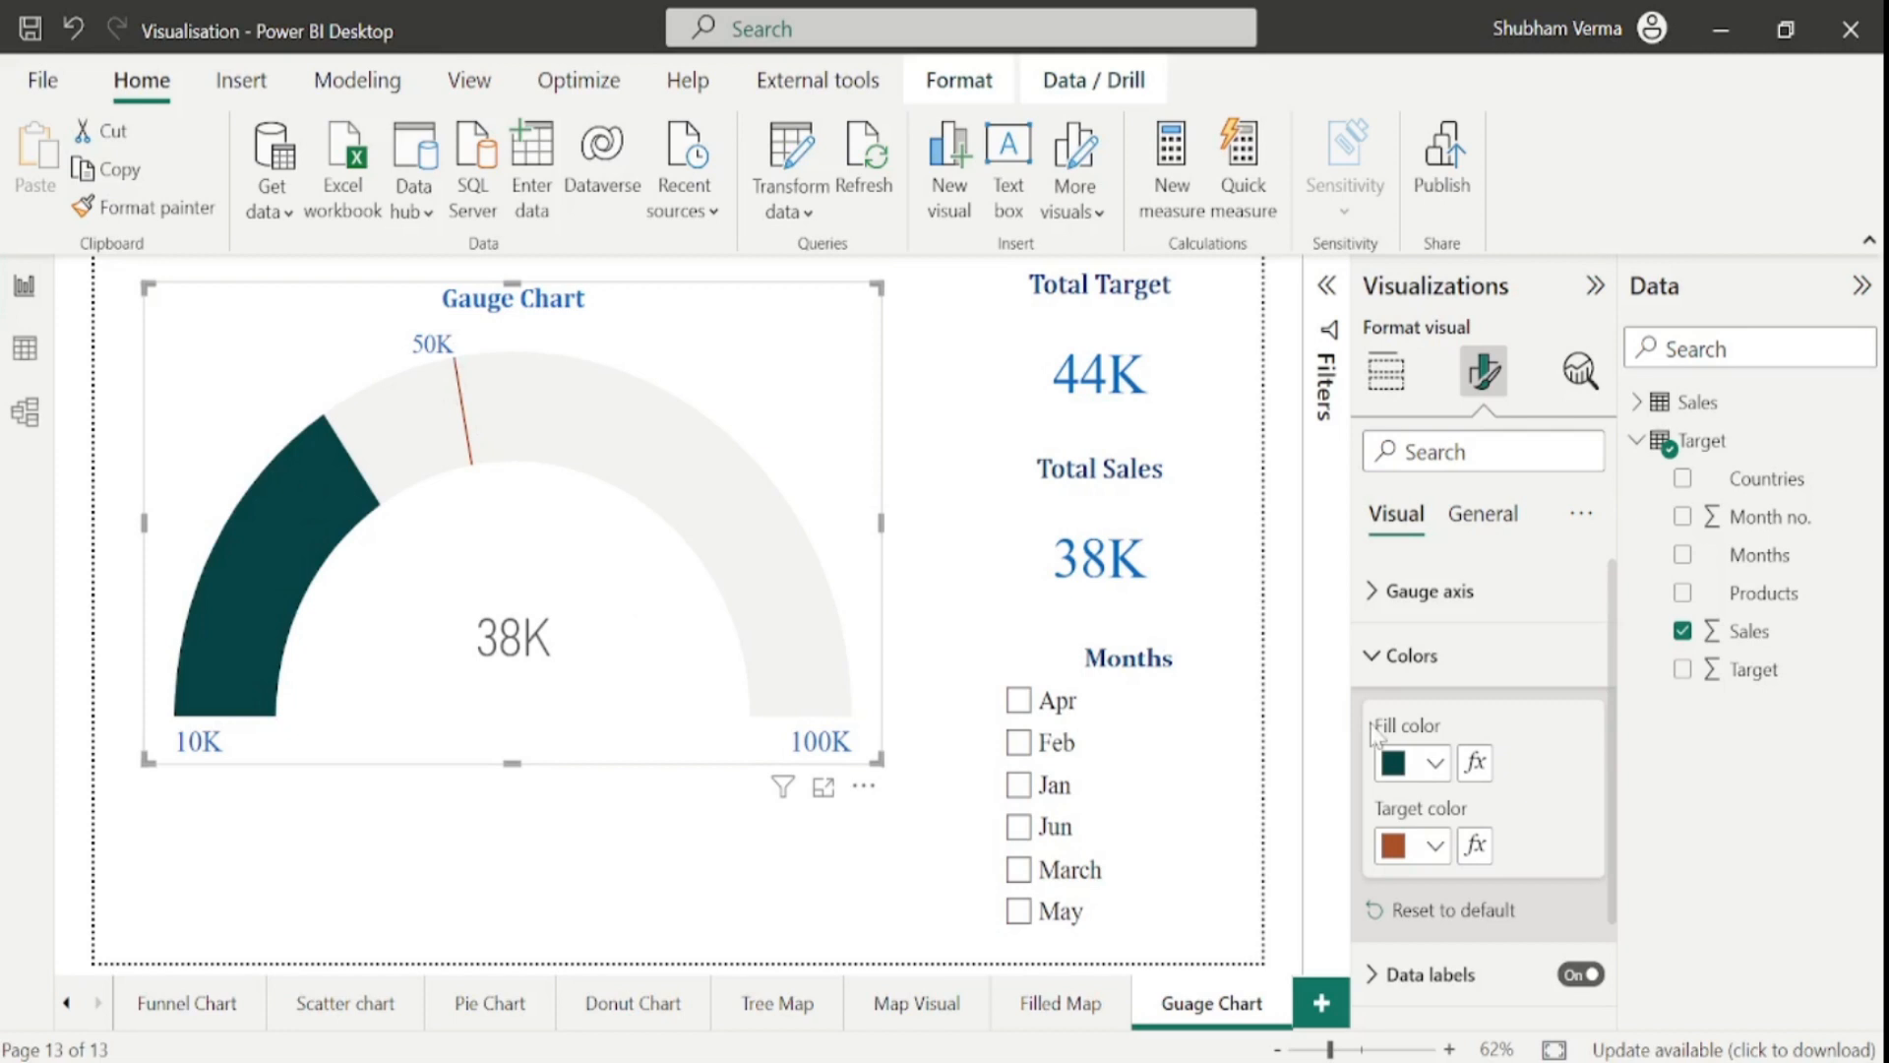
click(1435, 765)
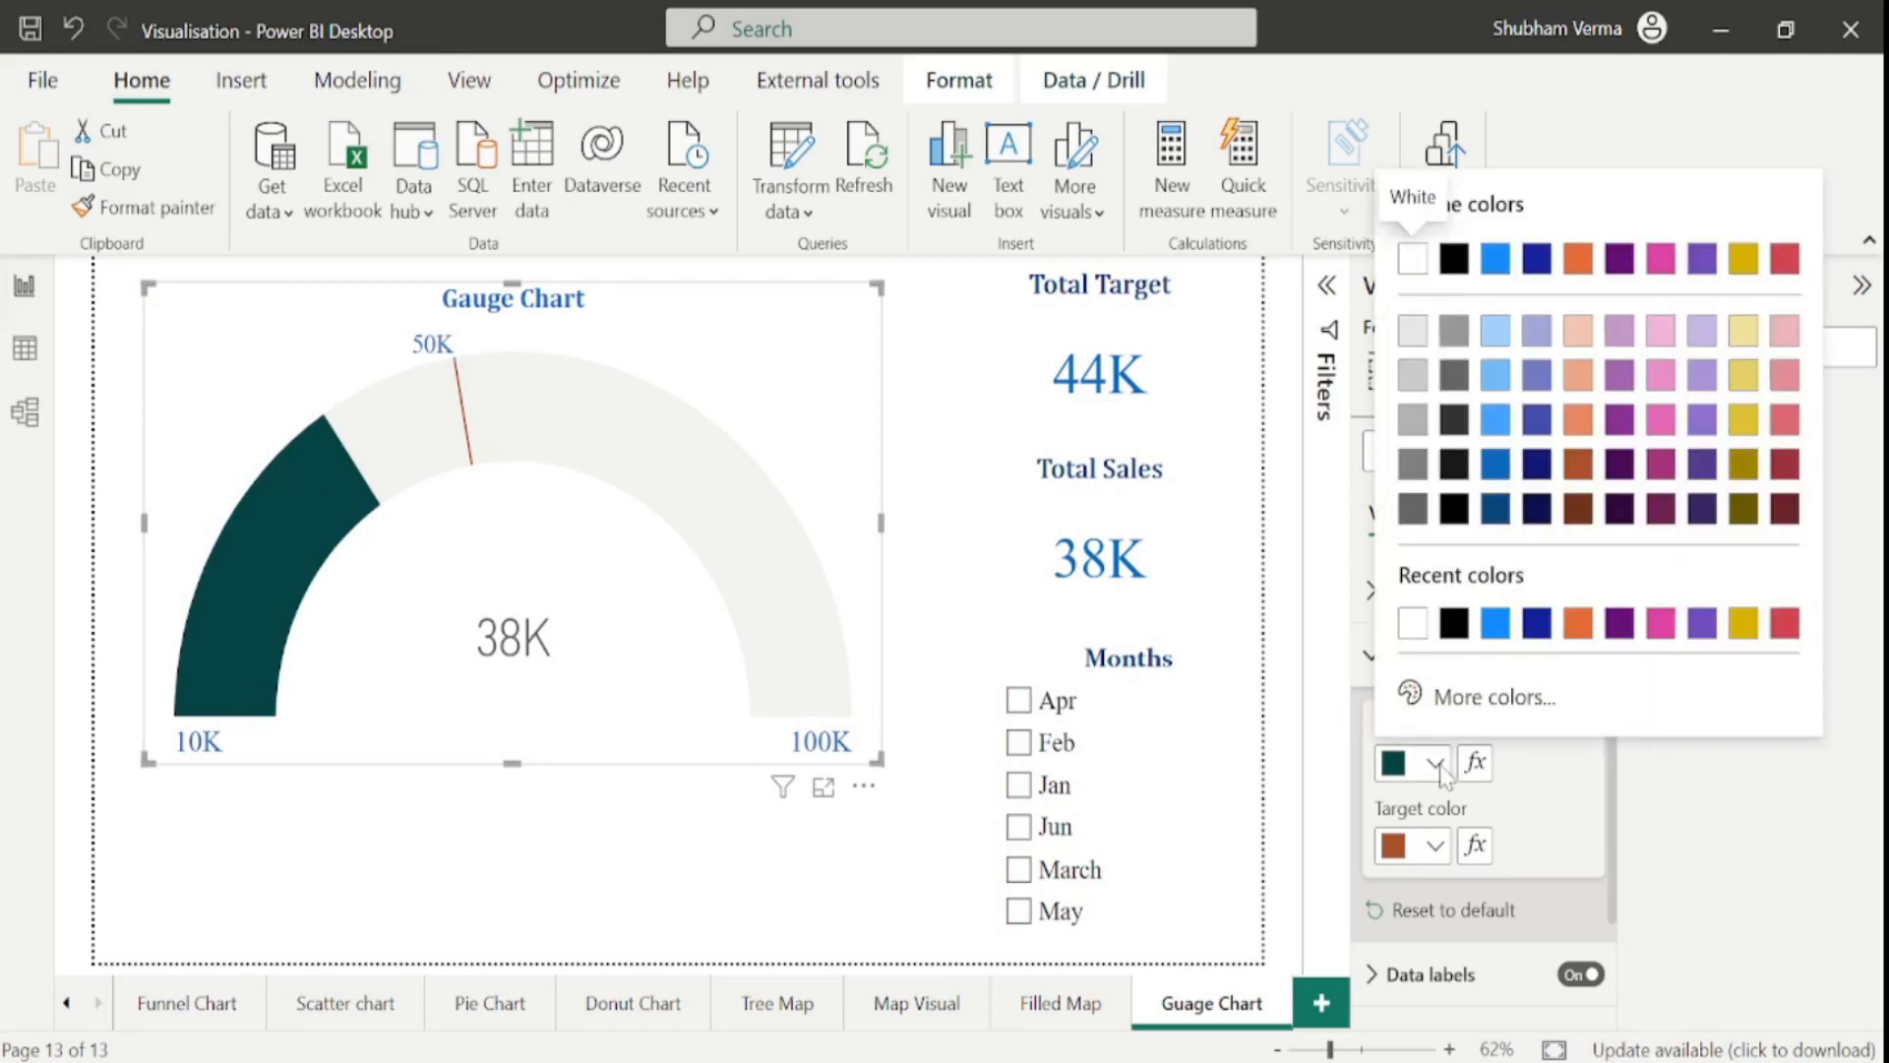
click(1495, 466)
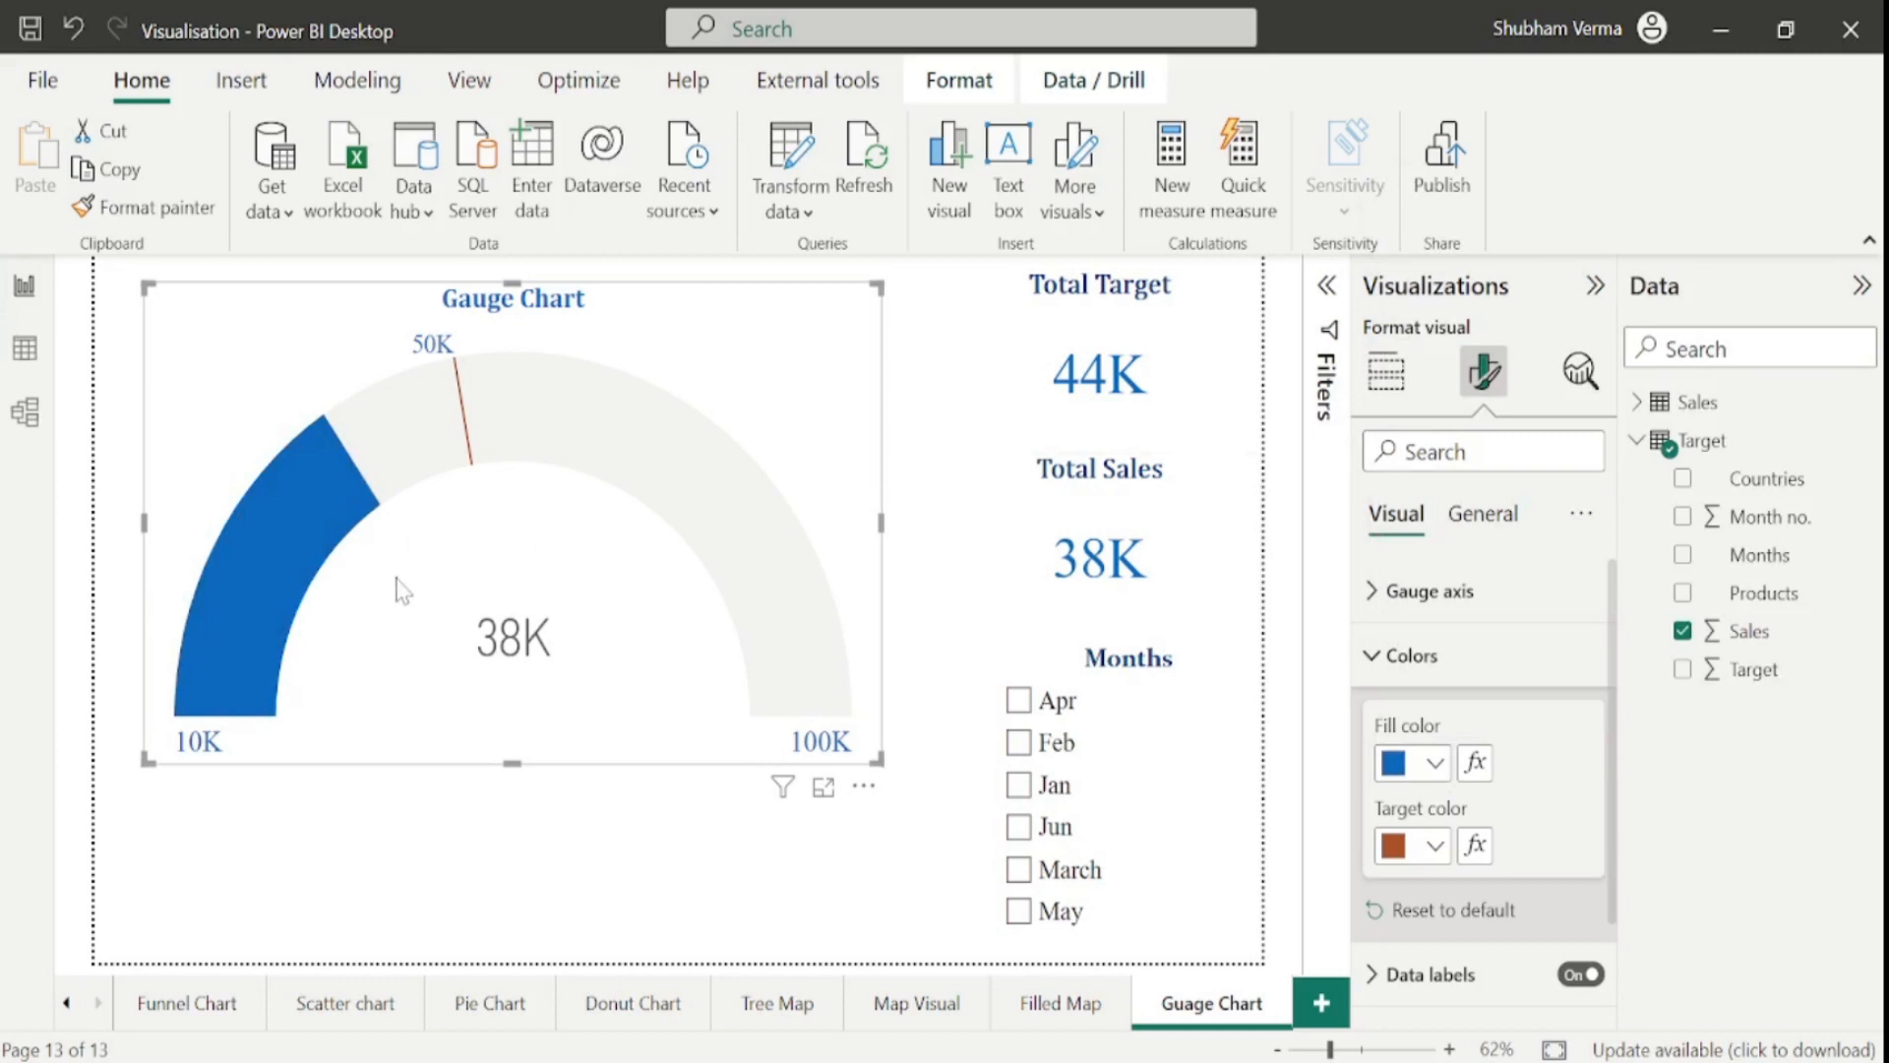
mouse_move(328, 535)
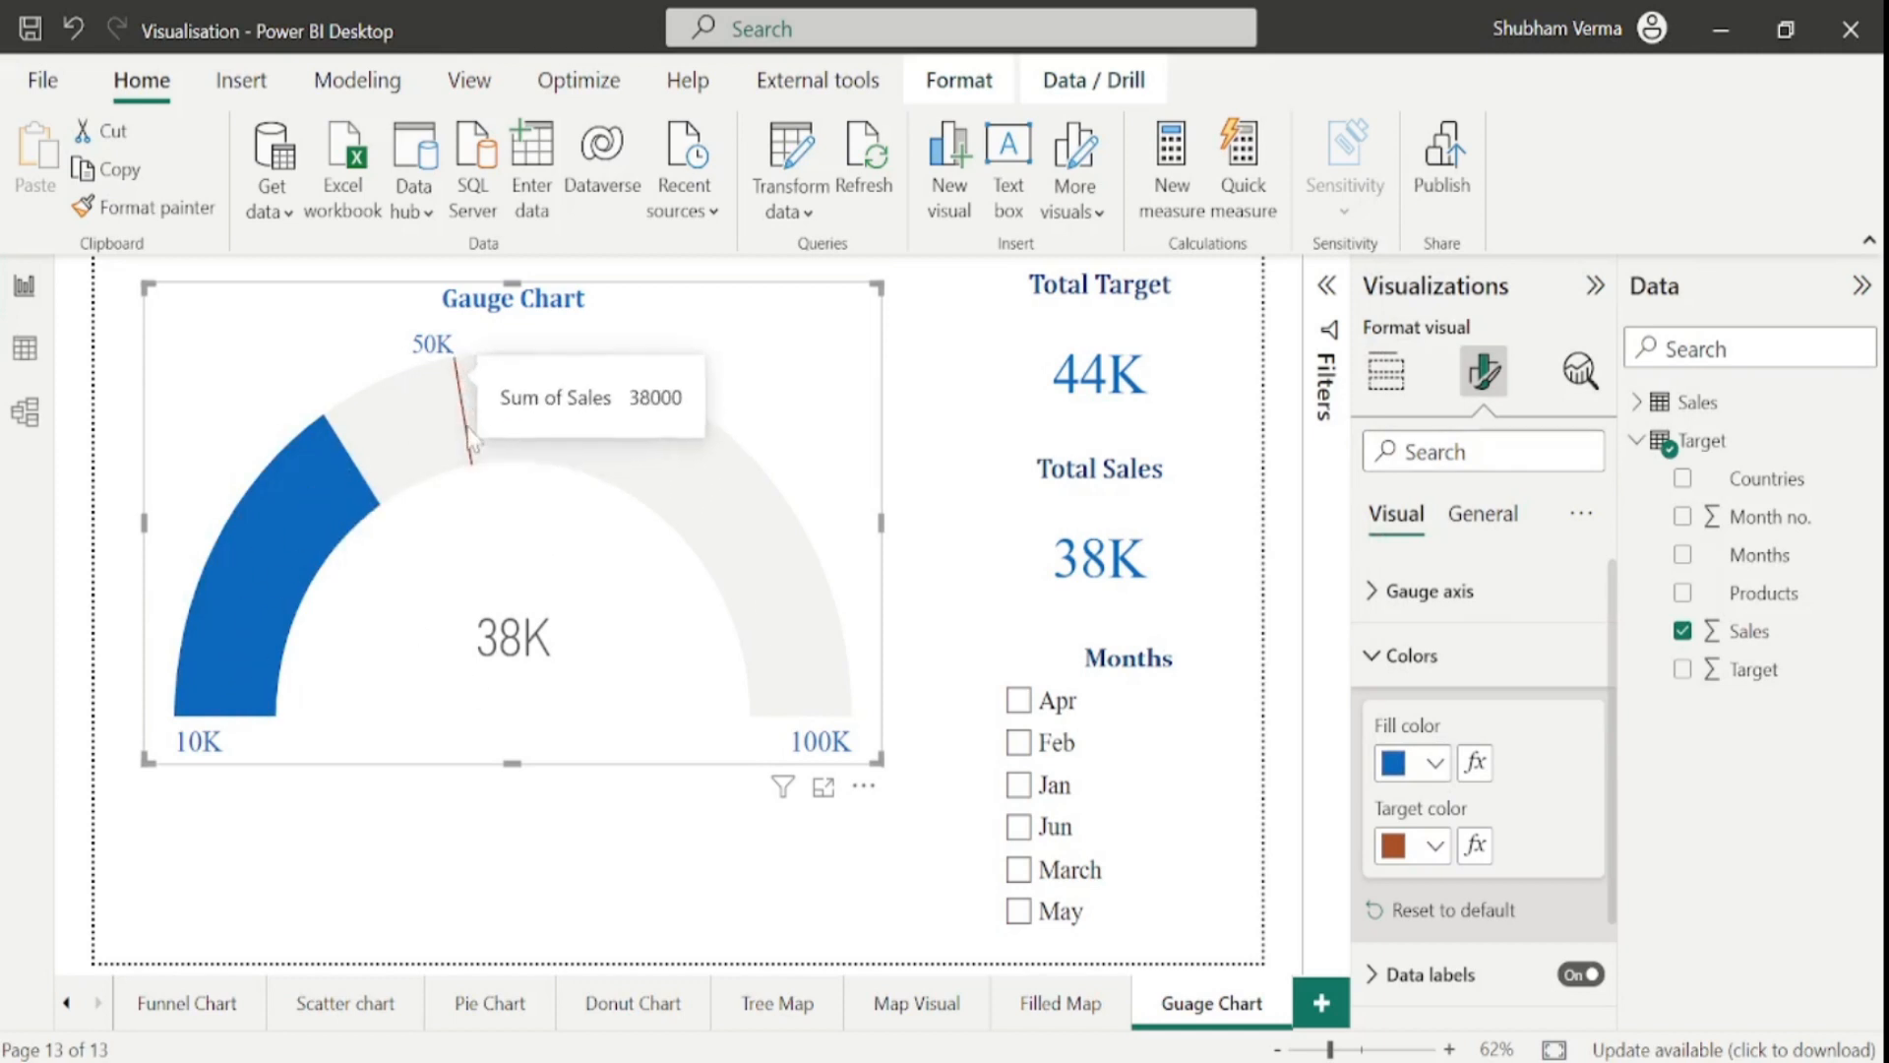
click(1435, 846)
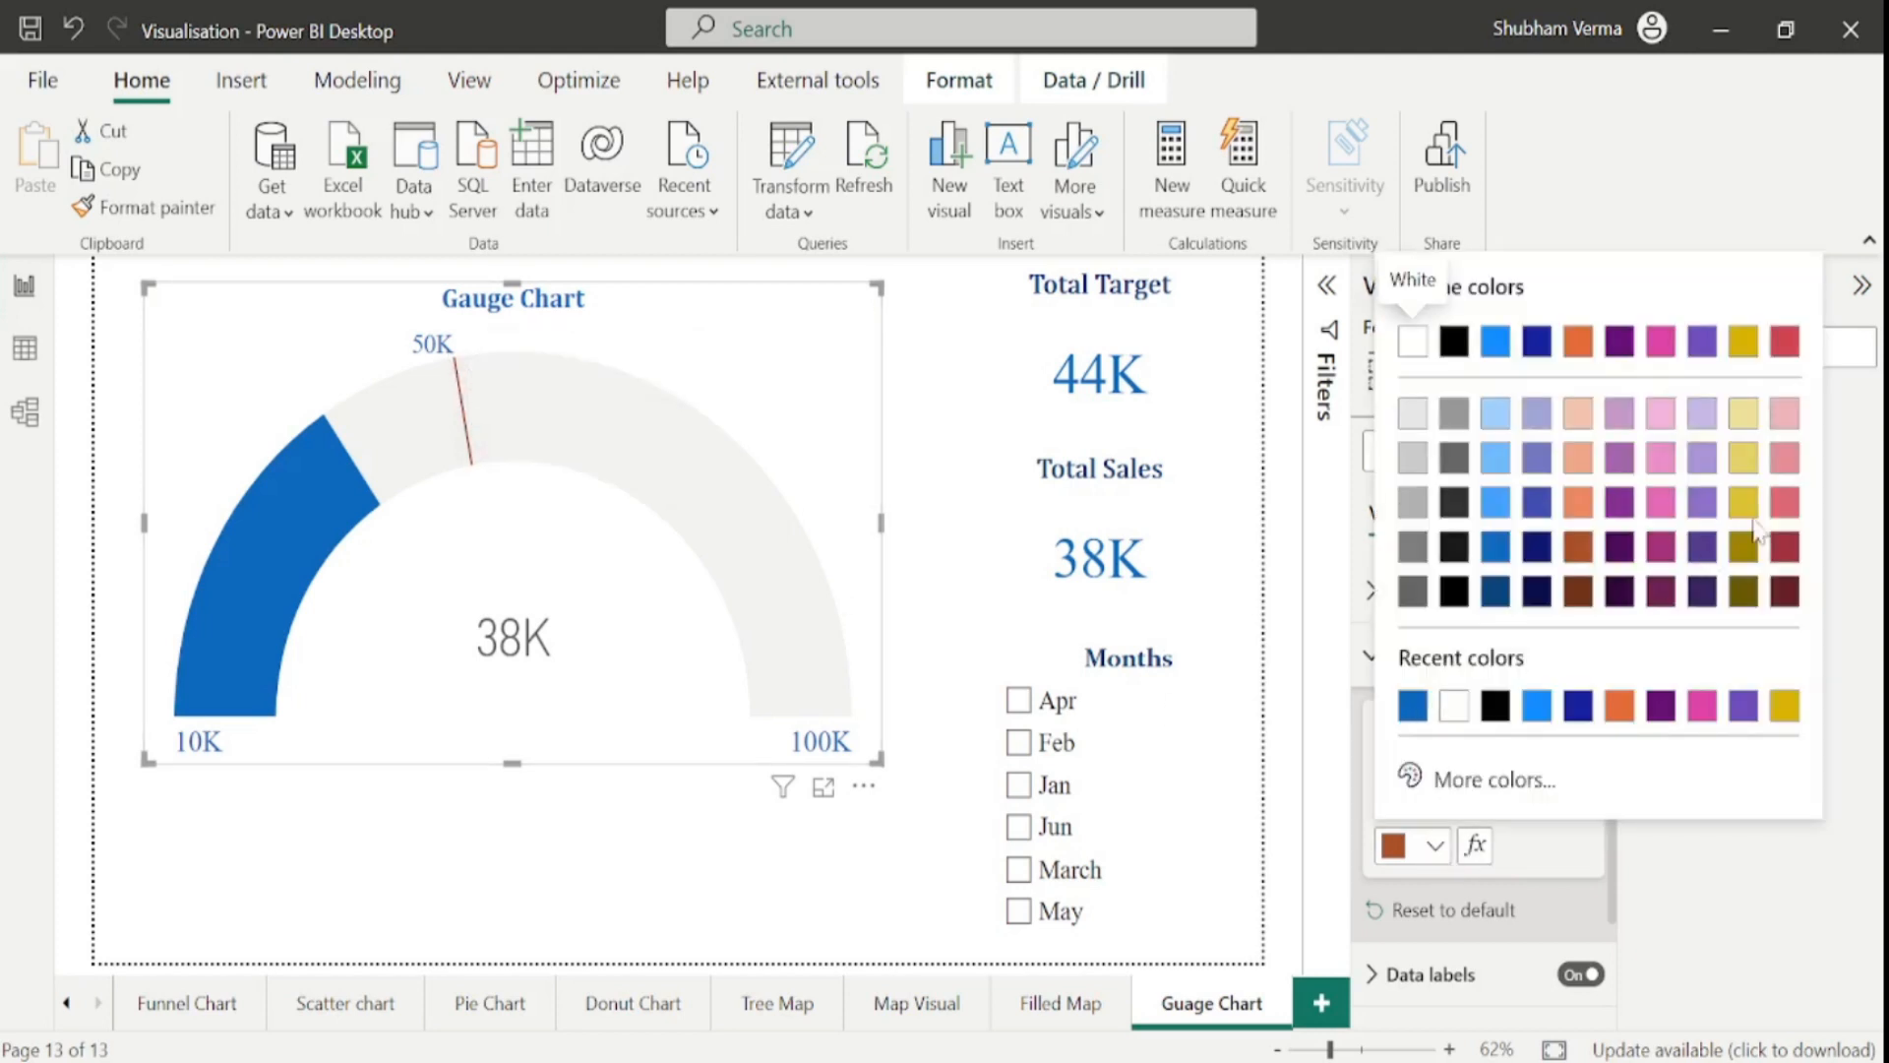
click(1741, 503)
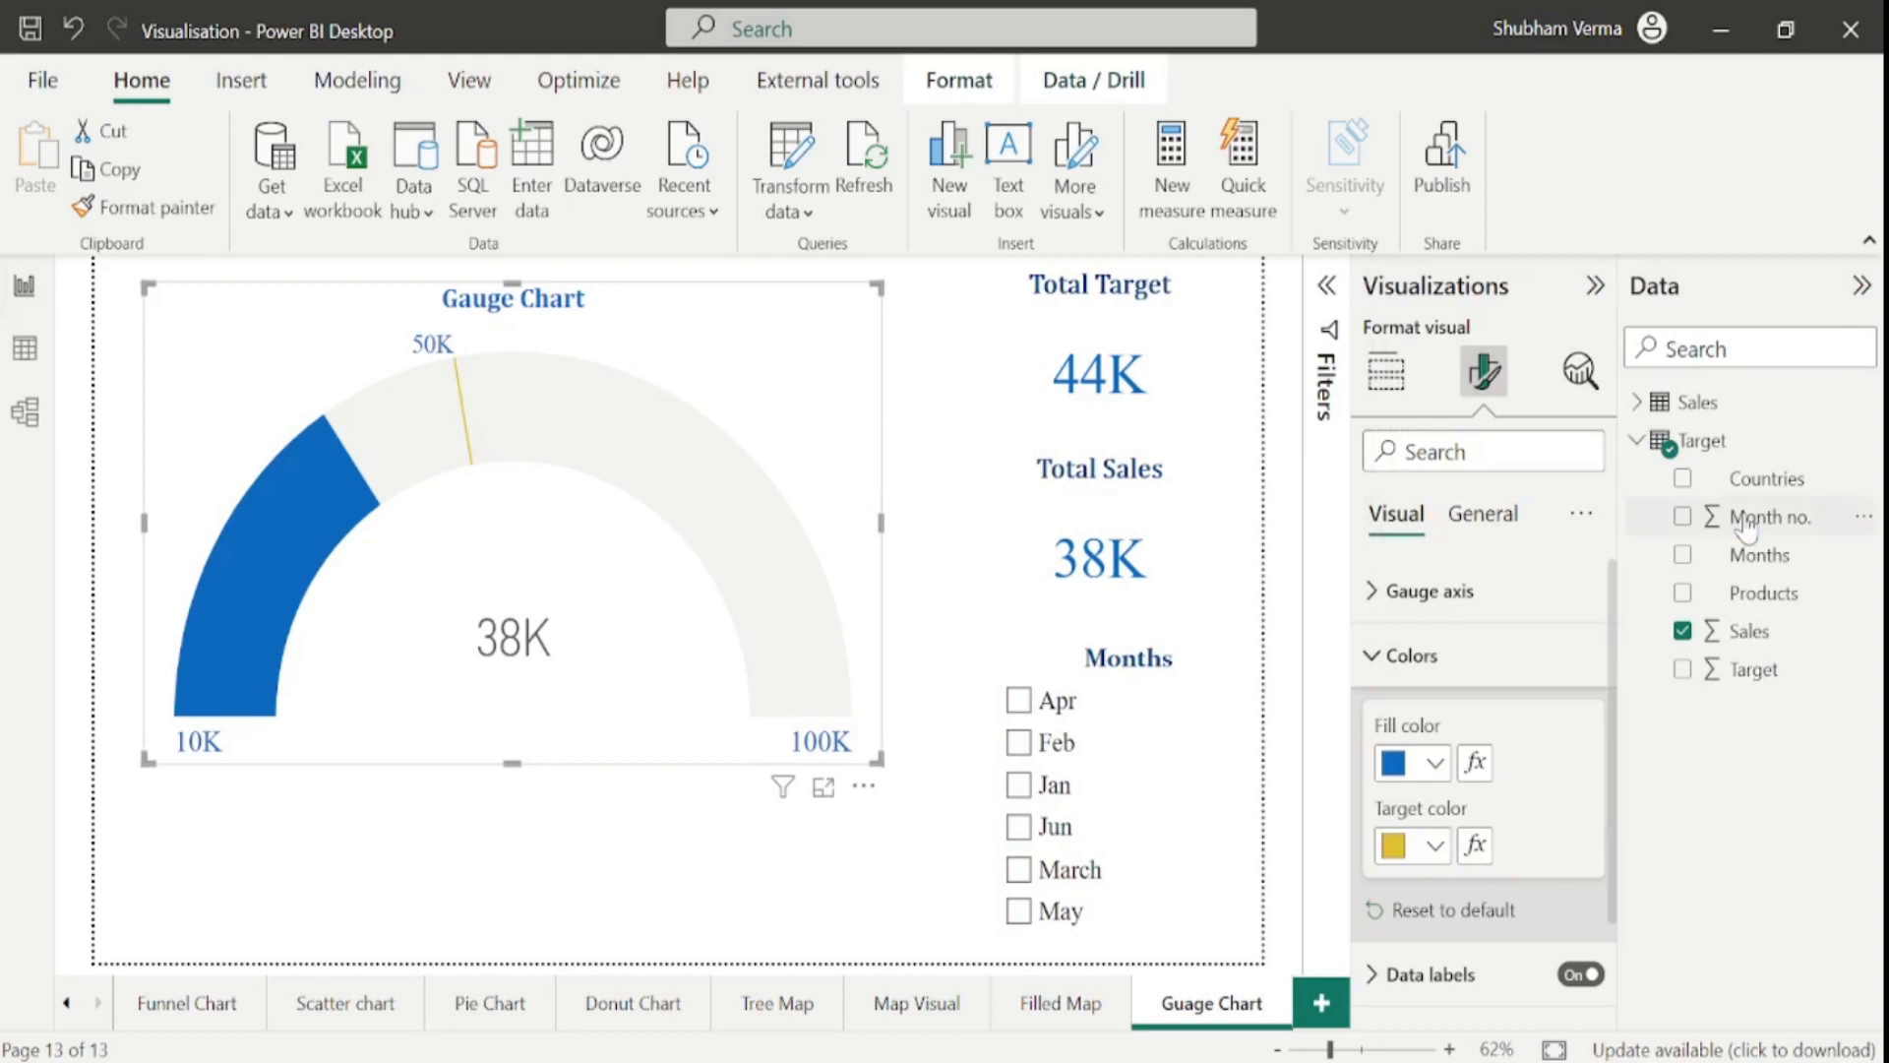
click(1372, 659)
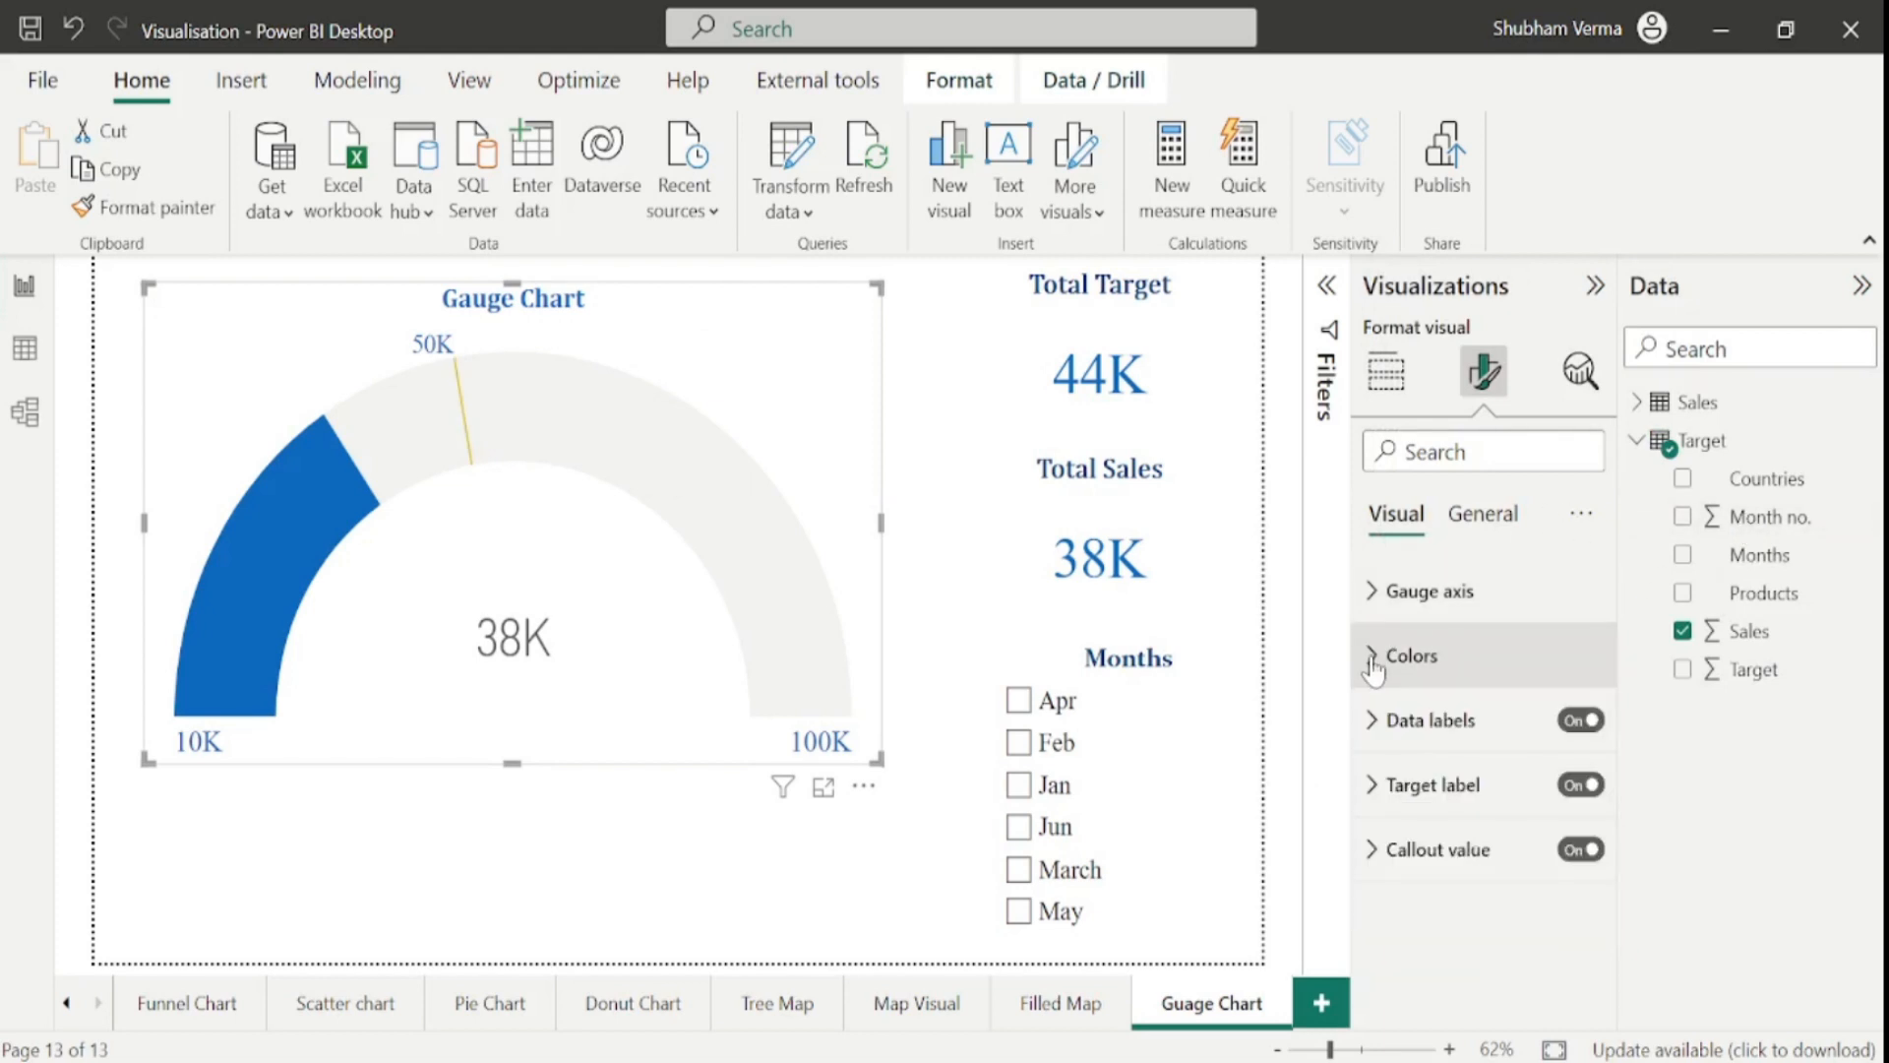
- Format the gauge's data labels with the Symbol font, size 27 and a dark orange-brown color
click(1374, 728)
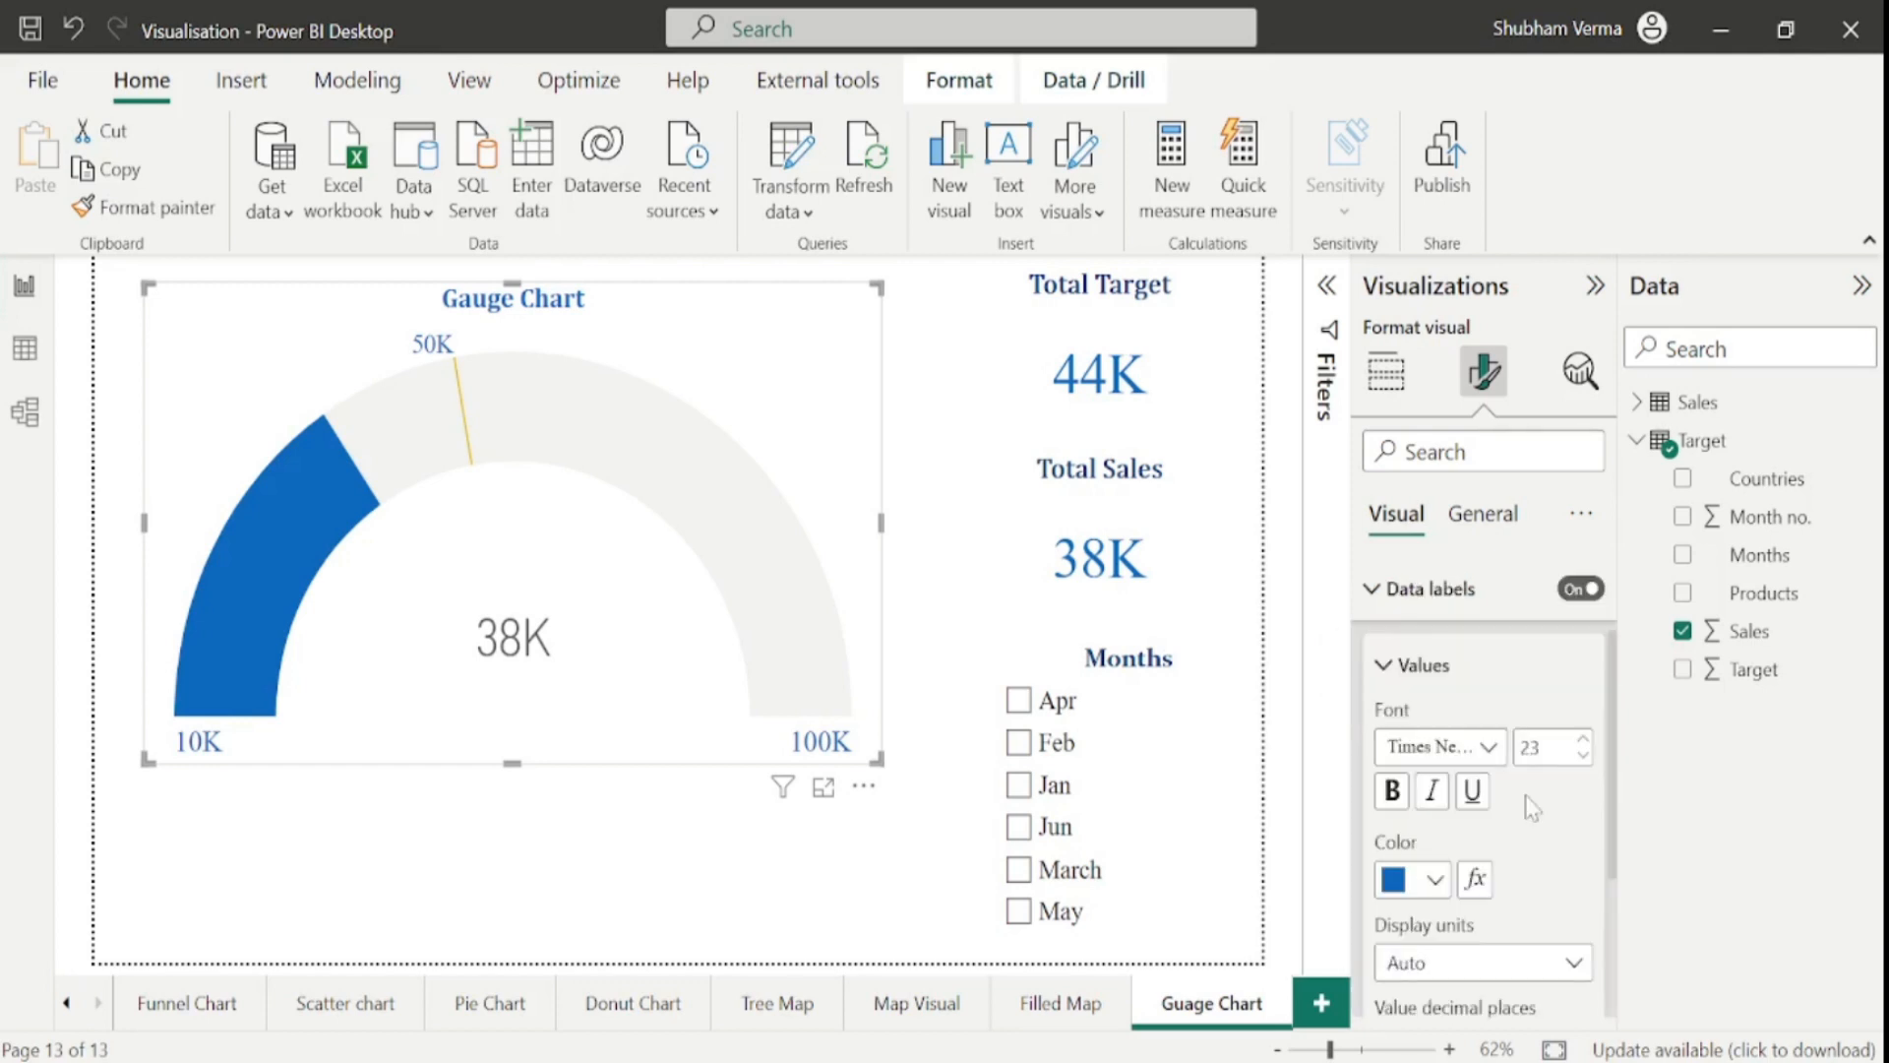
click(1488, 748)
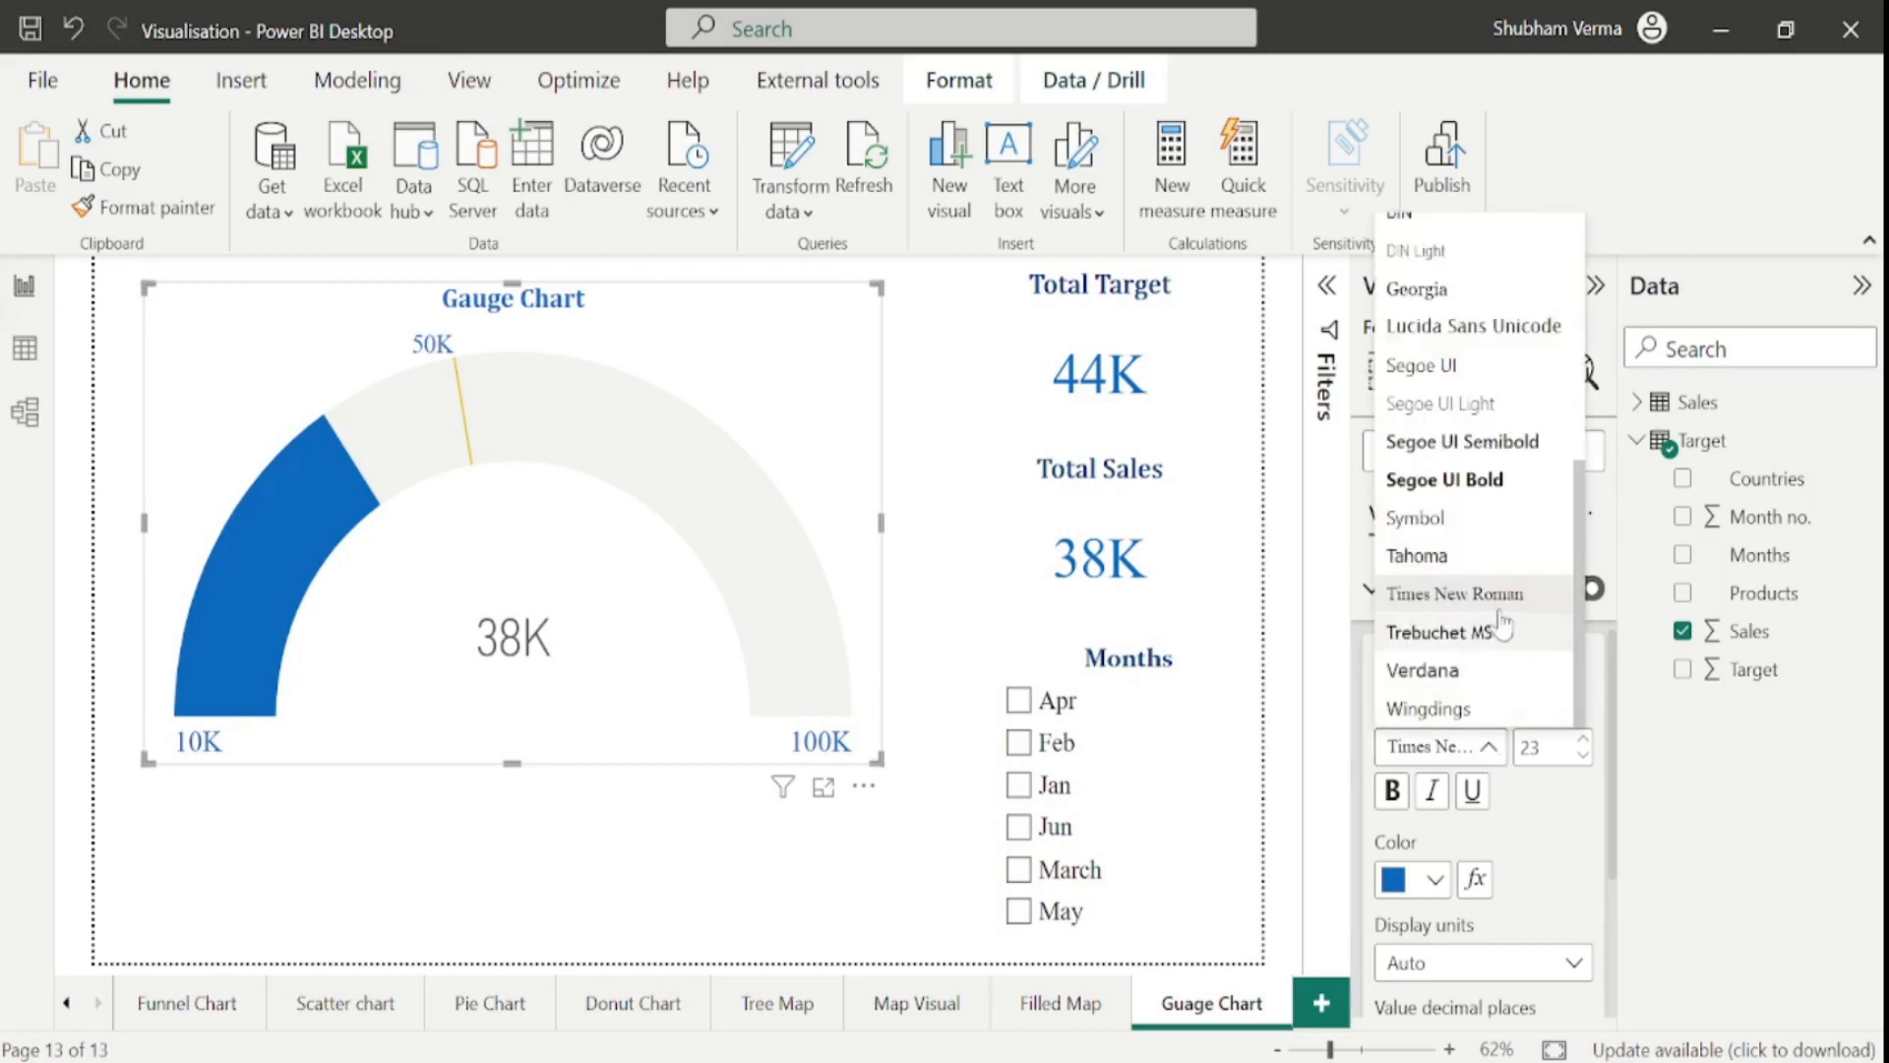
click(1457, 532)
click(1581, 740)
click(1581, 740)
click(1581, 740)
click(1581, 740)
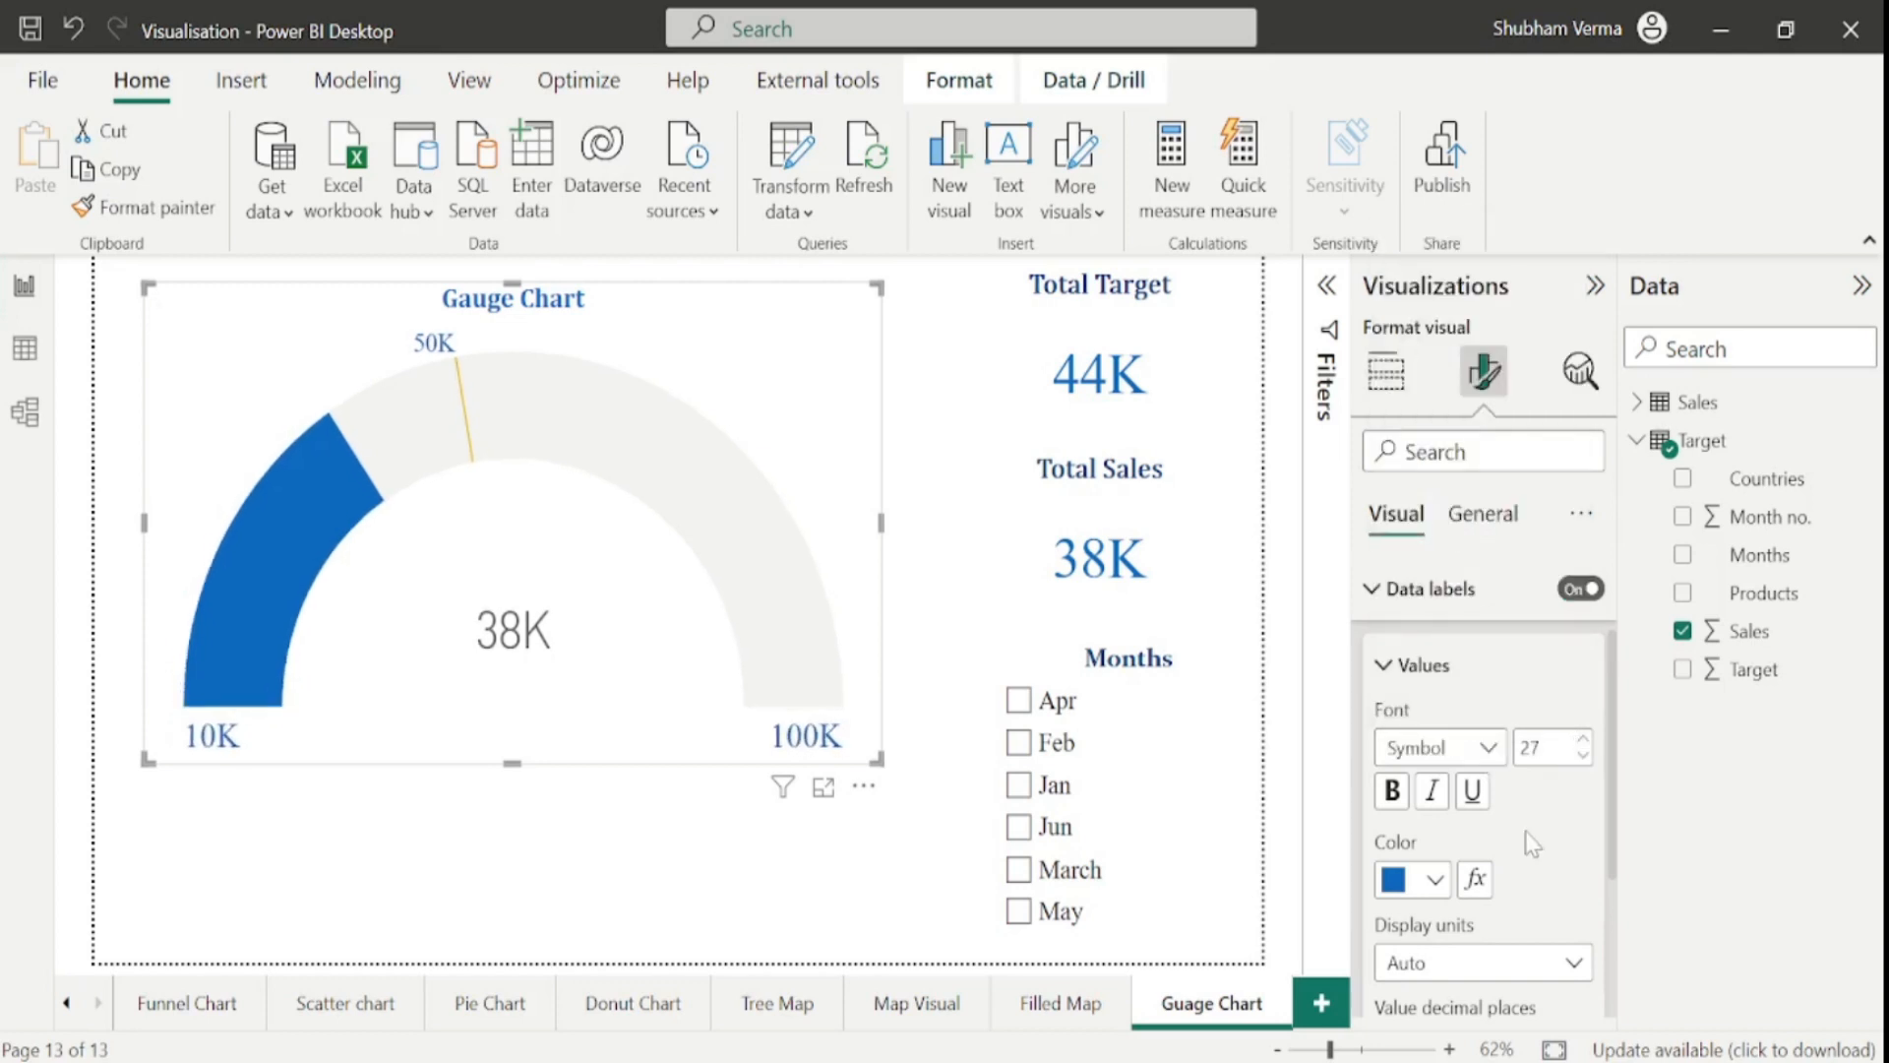
click(1436, 881)
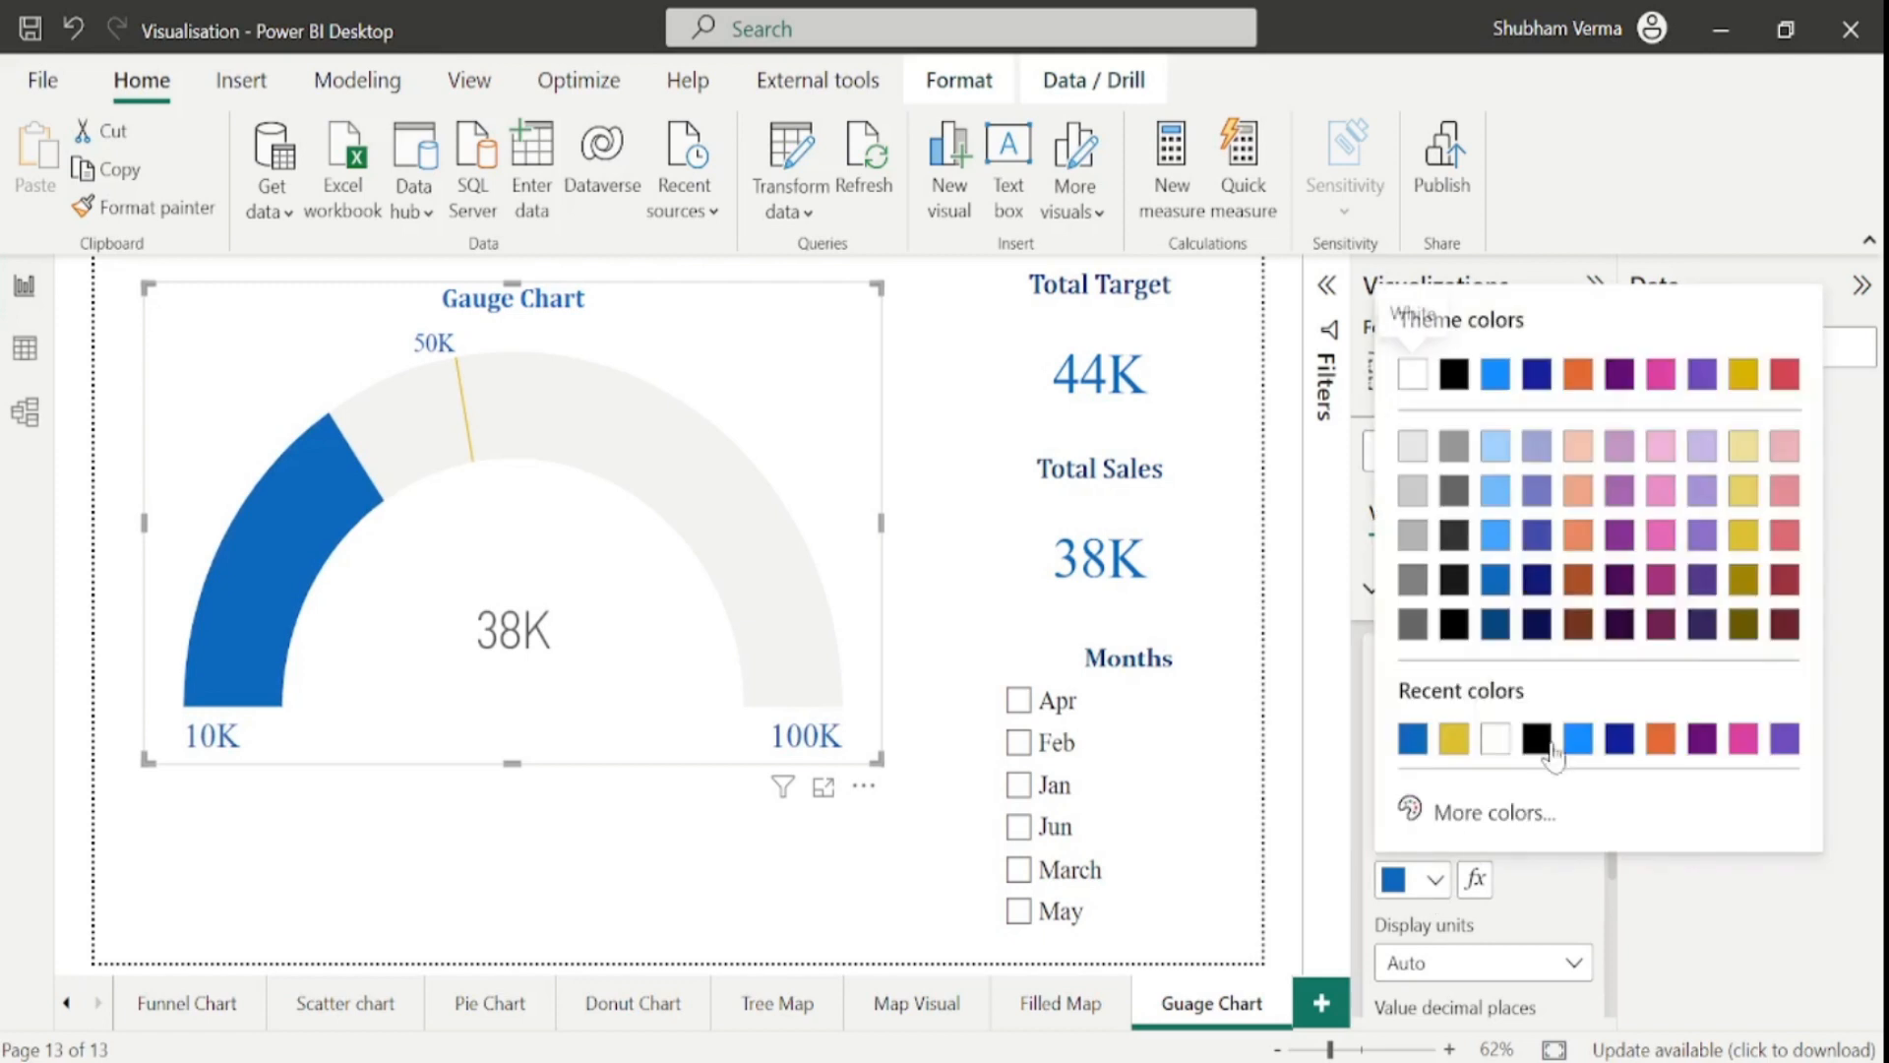
click(1581, 591)
- Try None as the data labels' display units, set 3 decimal places, and change the display units to Thousands
scroll(1619, 861, down, 2)
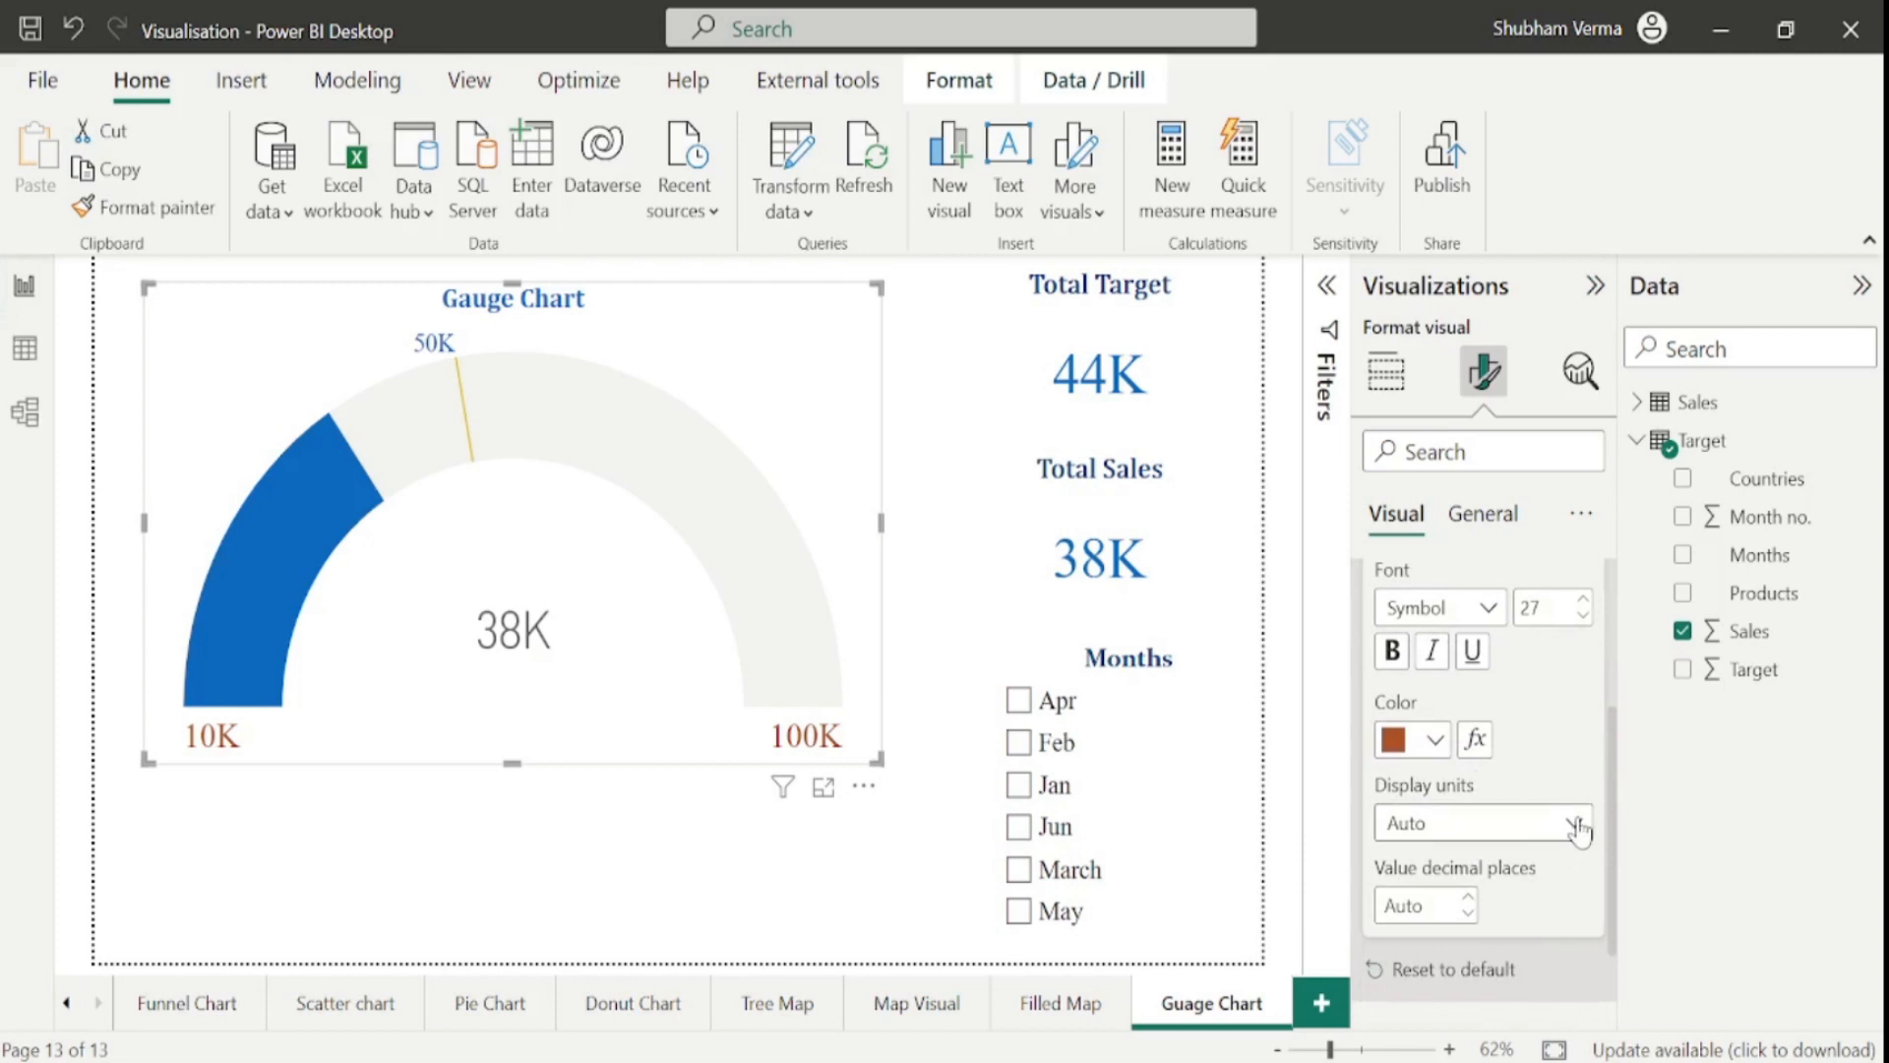
click(1574, 824)
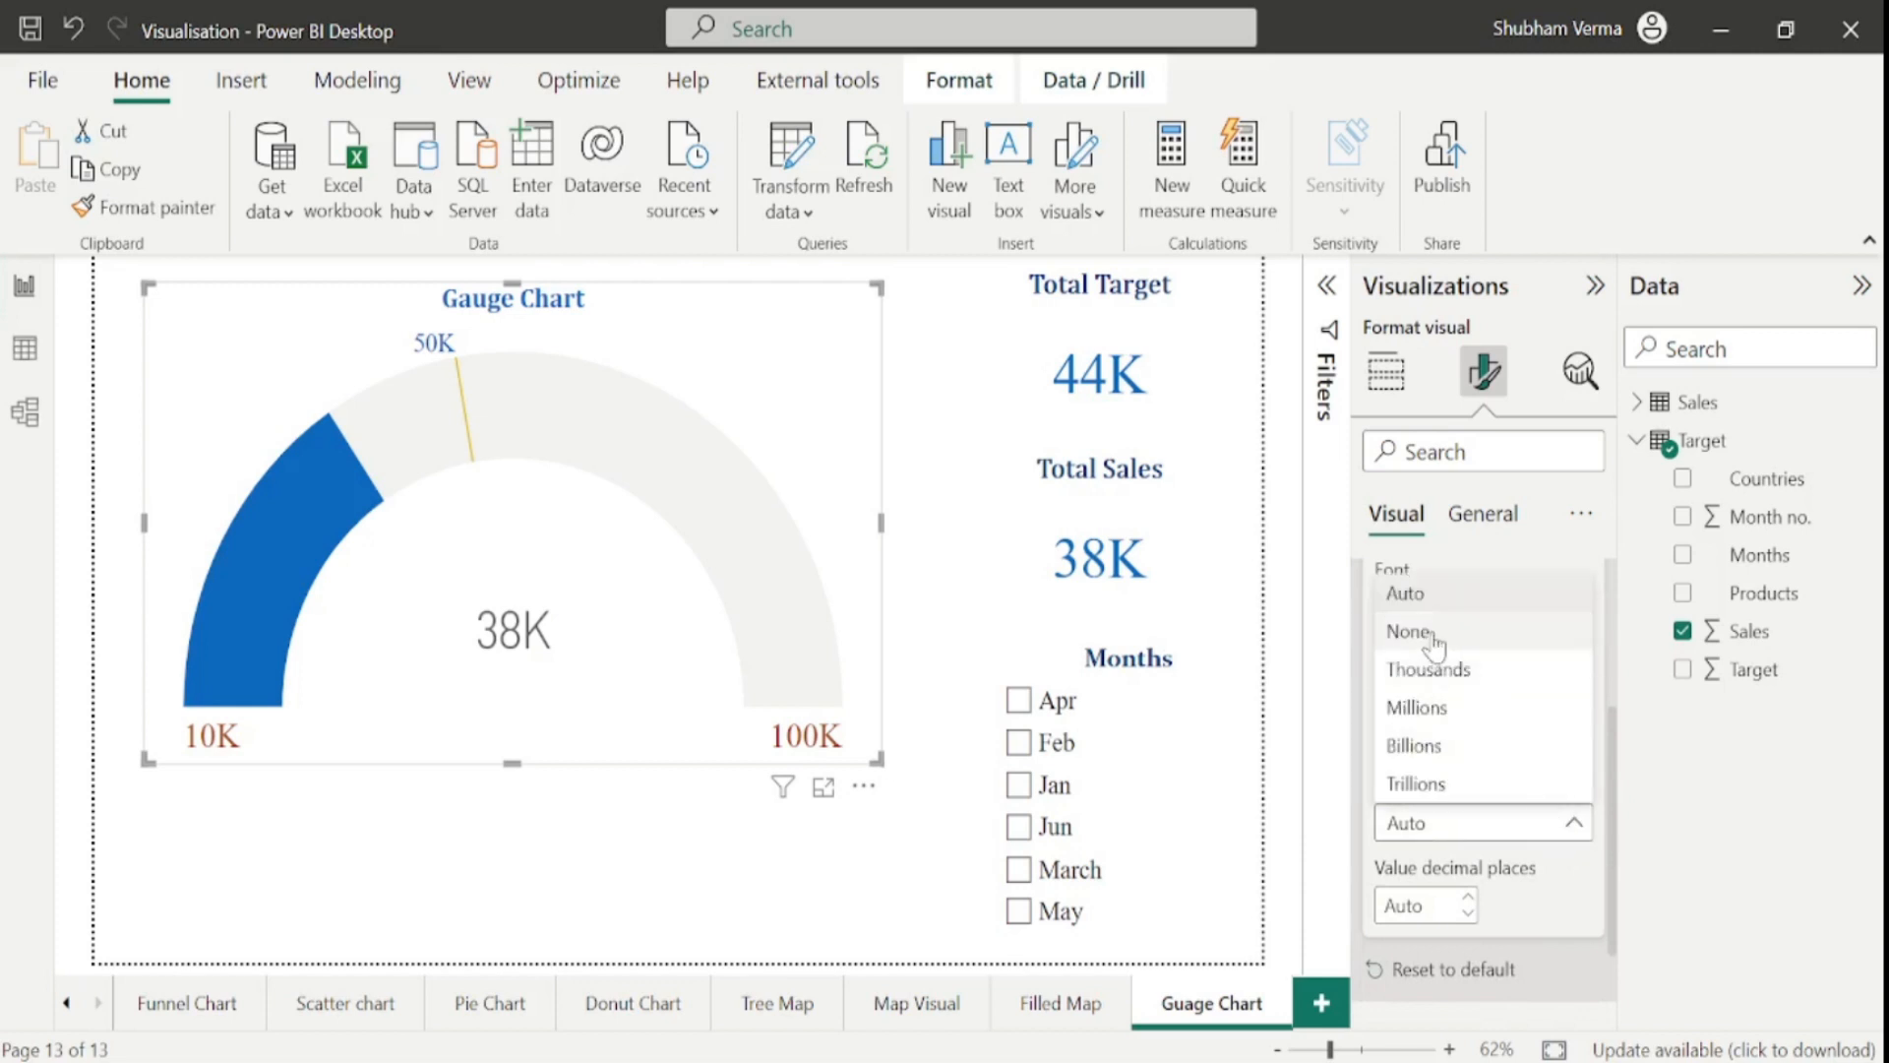
click(1432, 637)
click(1464, 918)
click(1469, 899)
click(1469, 899)
click(1469, 898)
click(1573, 825)
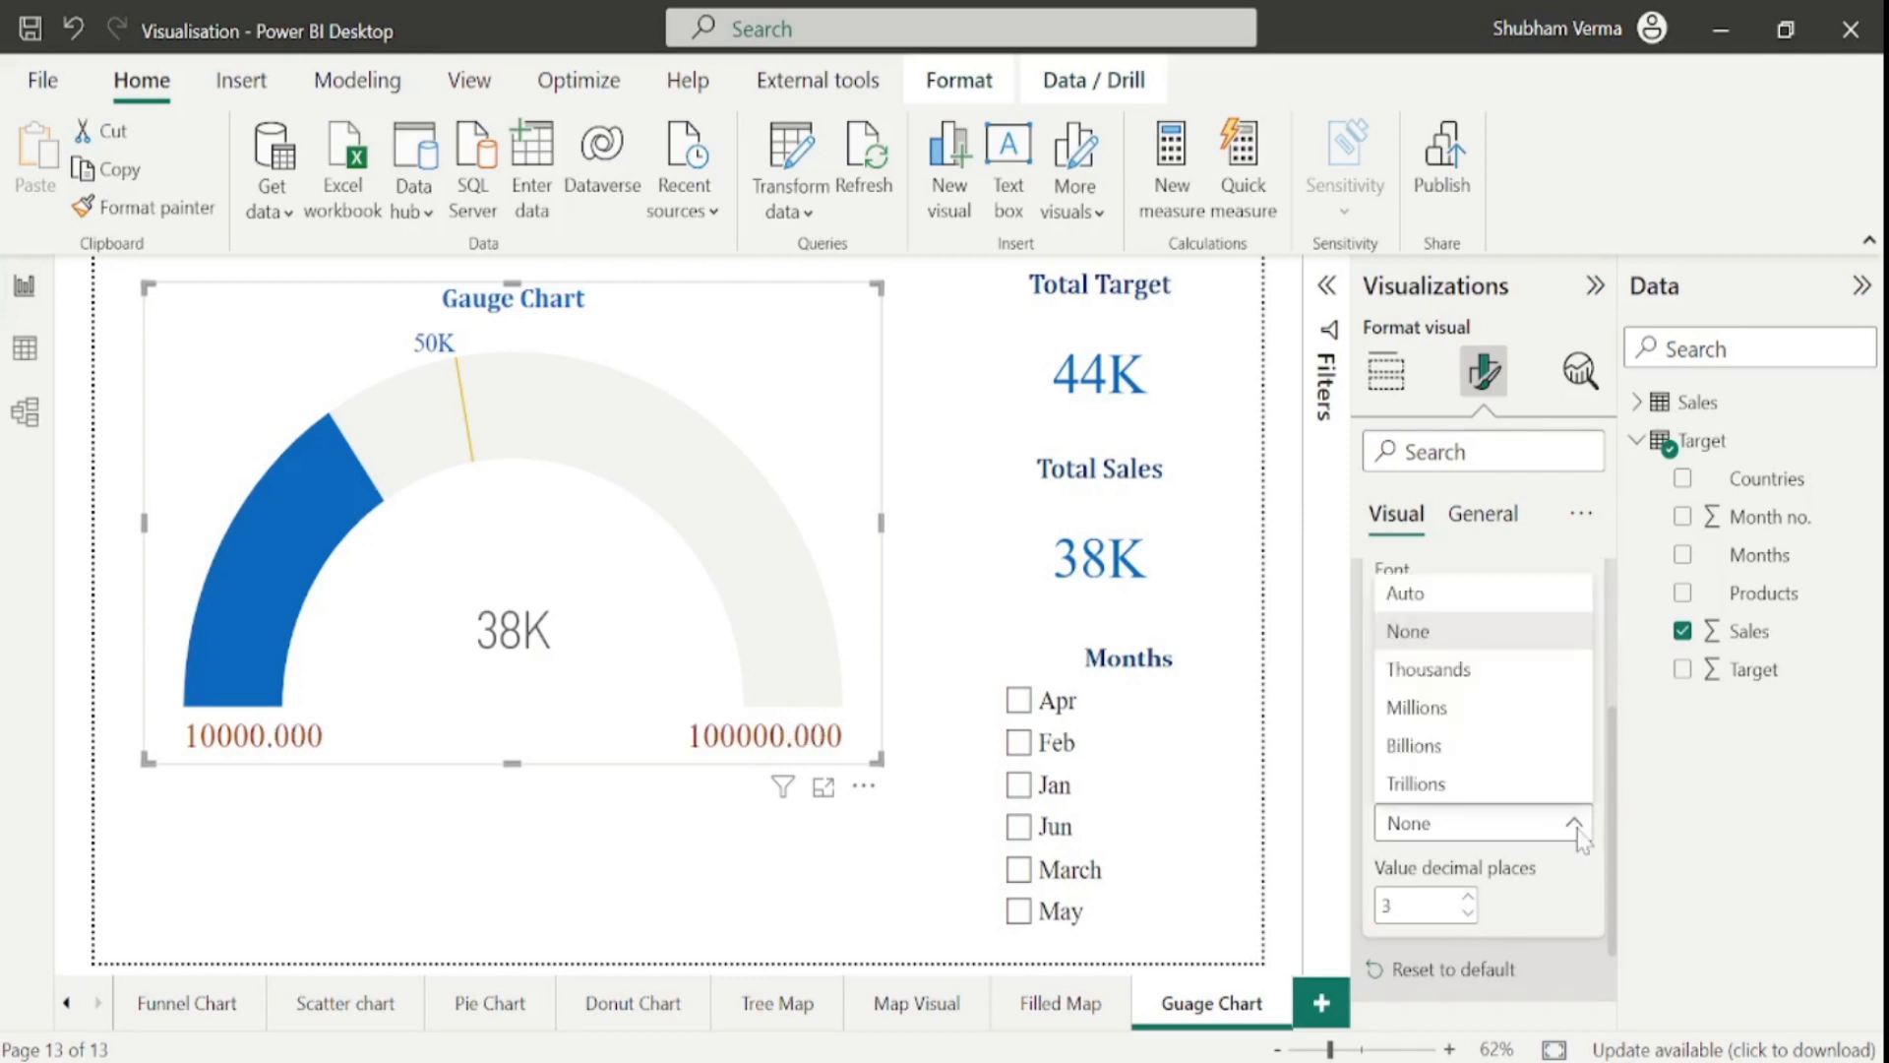
click(1457, 672)
- Set the target label's text size to 21 and its color to black
scroll(1596, 827, down, 1)
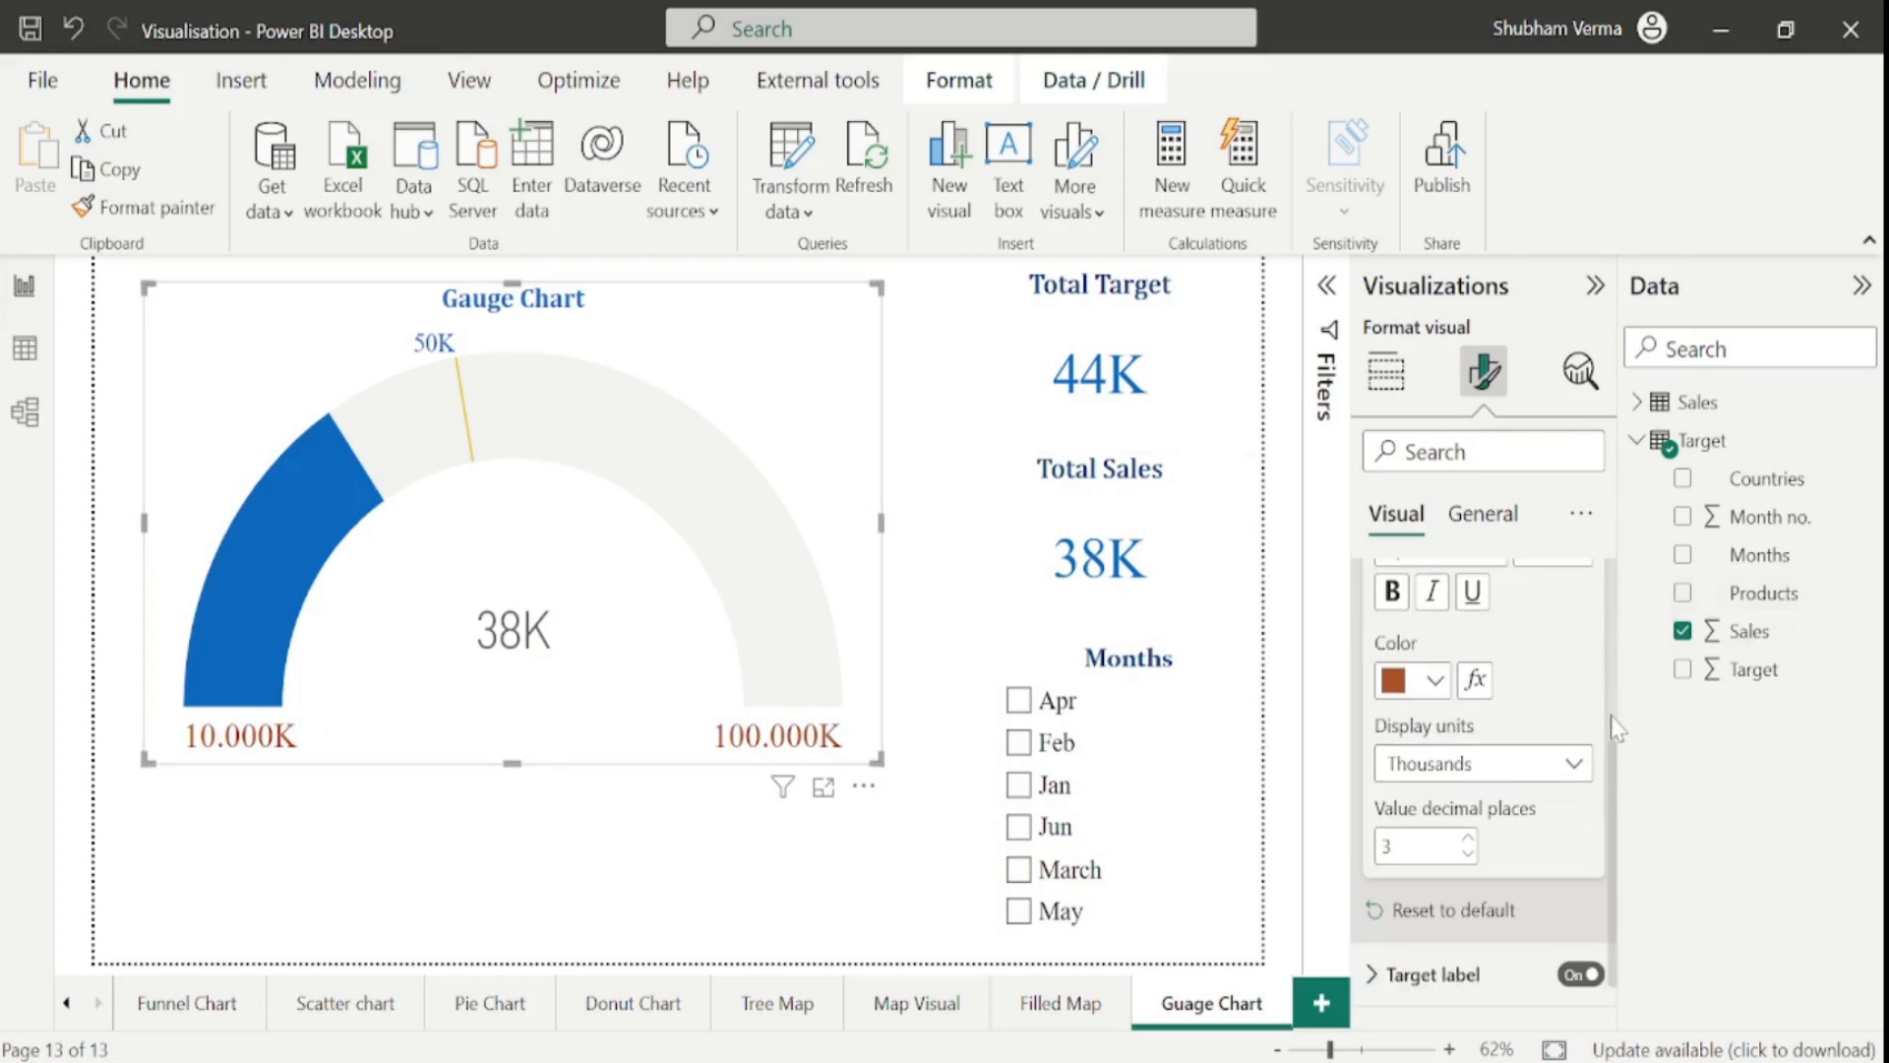
scroll(1619, 758, down, 1)
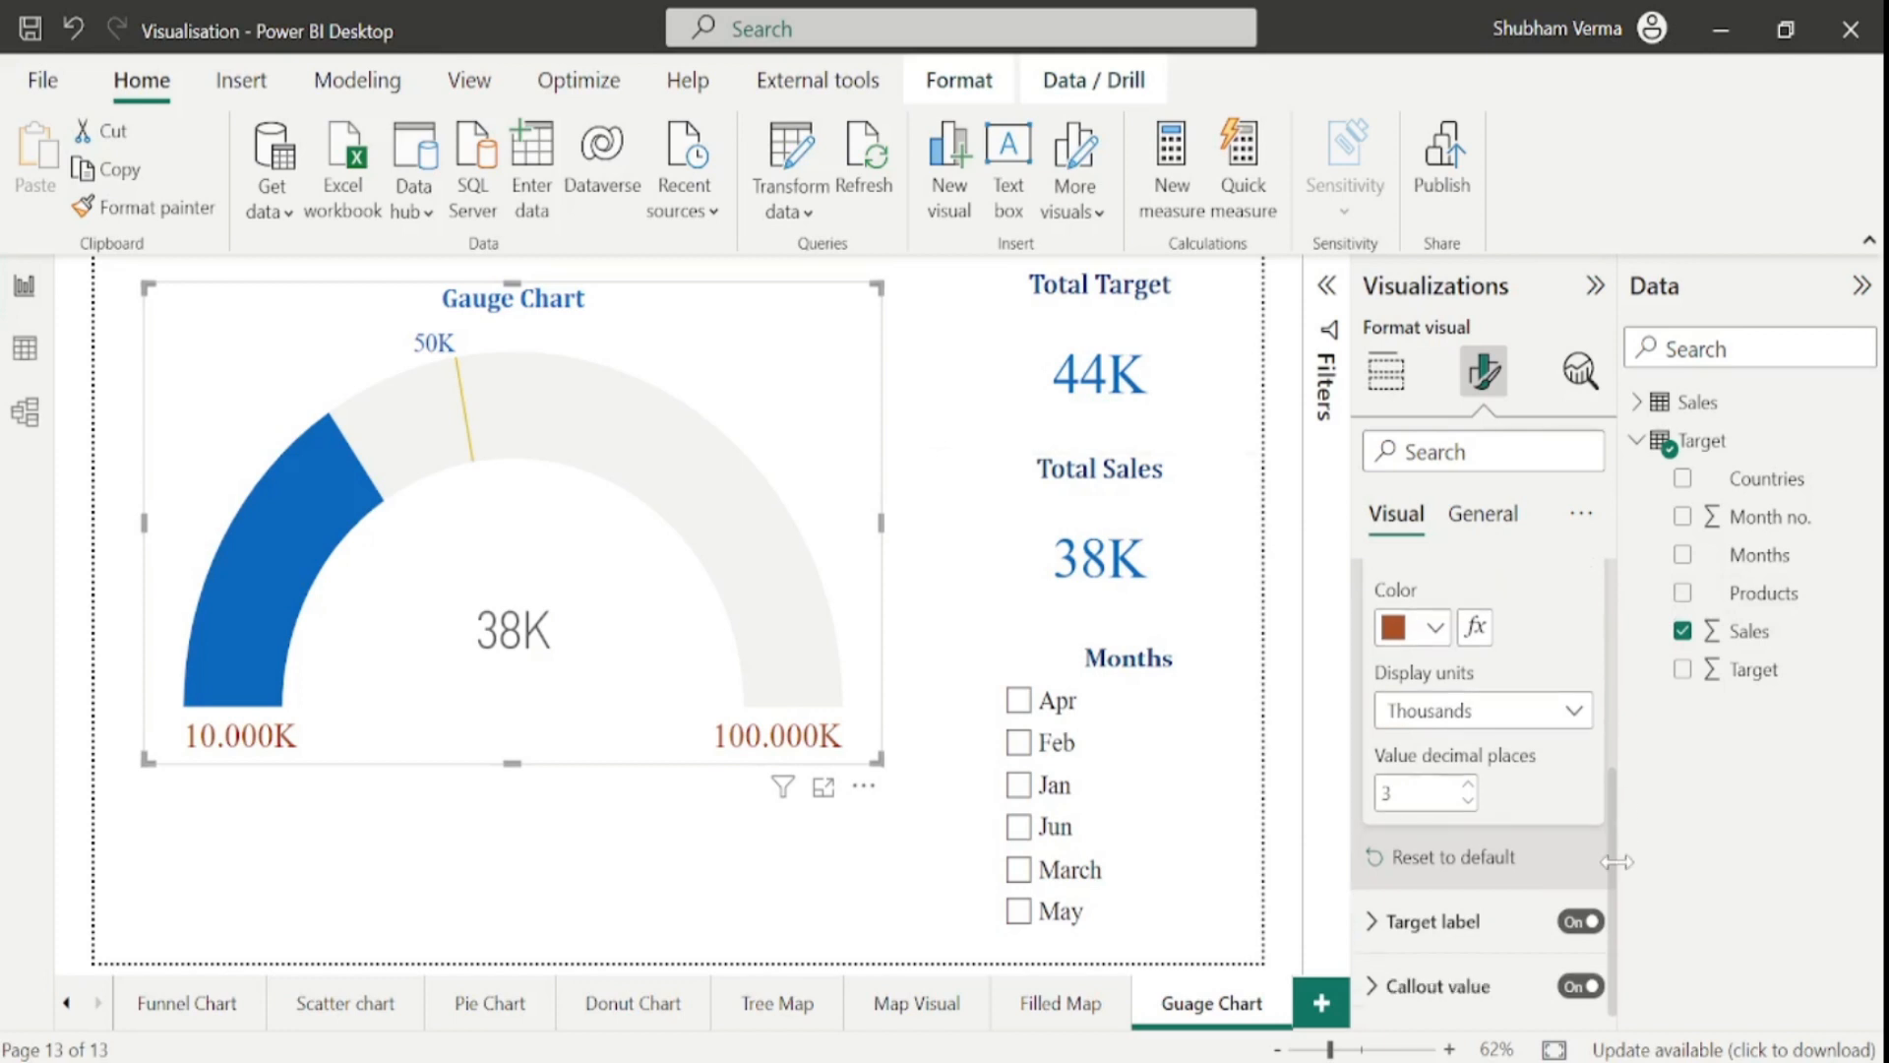
click(1376, 925)
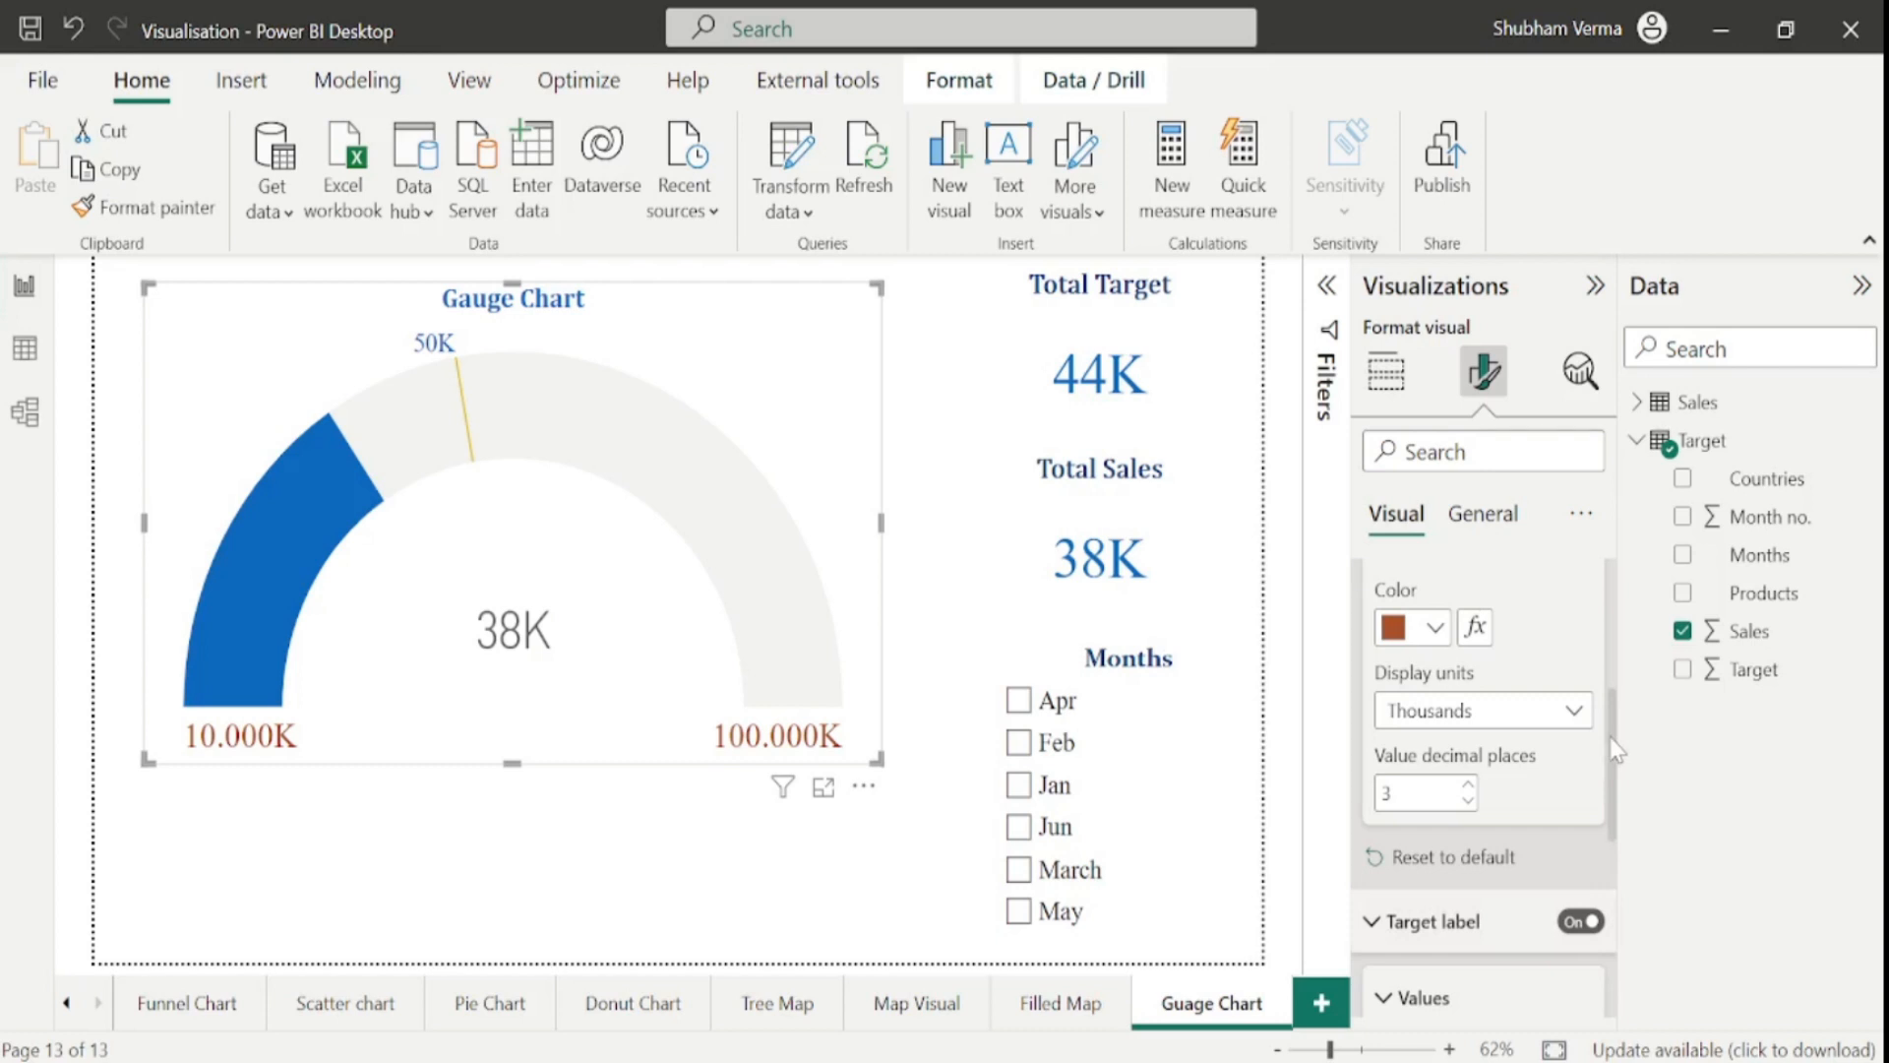
scroll(1617, 750, down, 5)
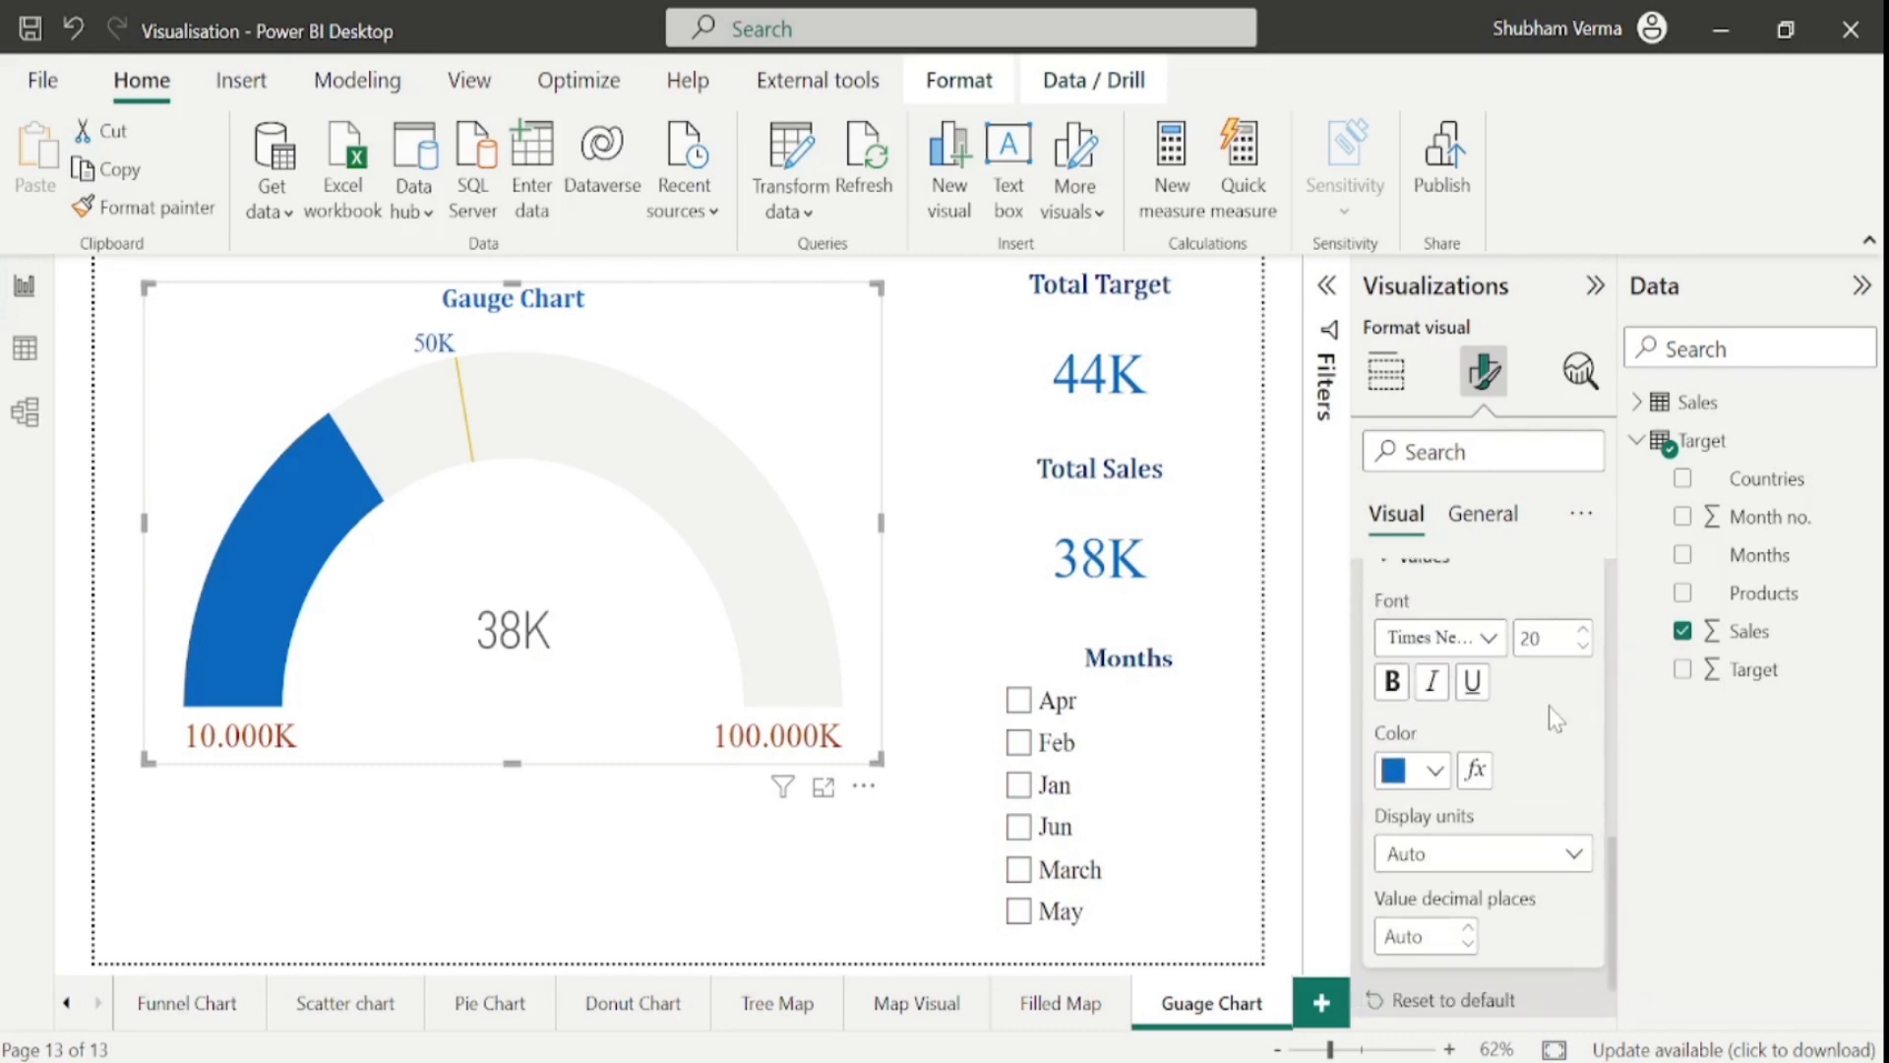
click(1583, 631)
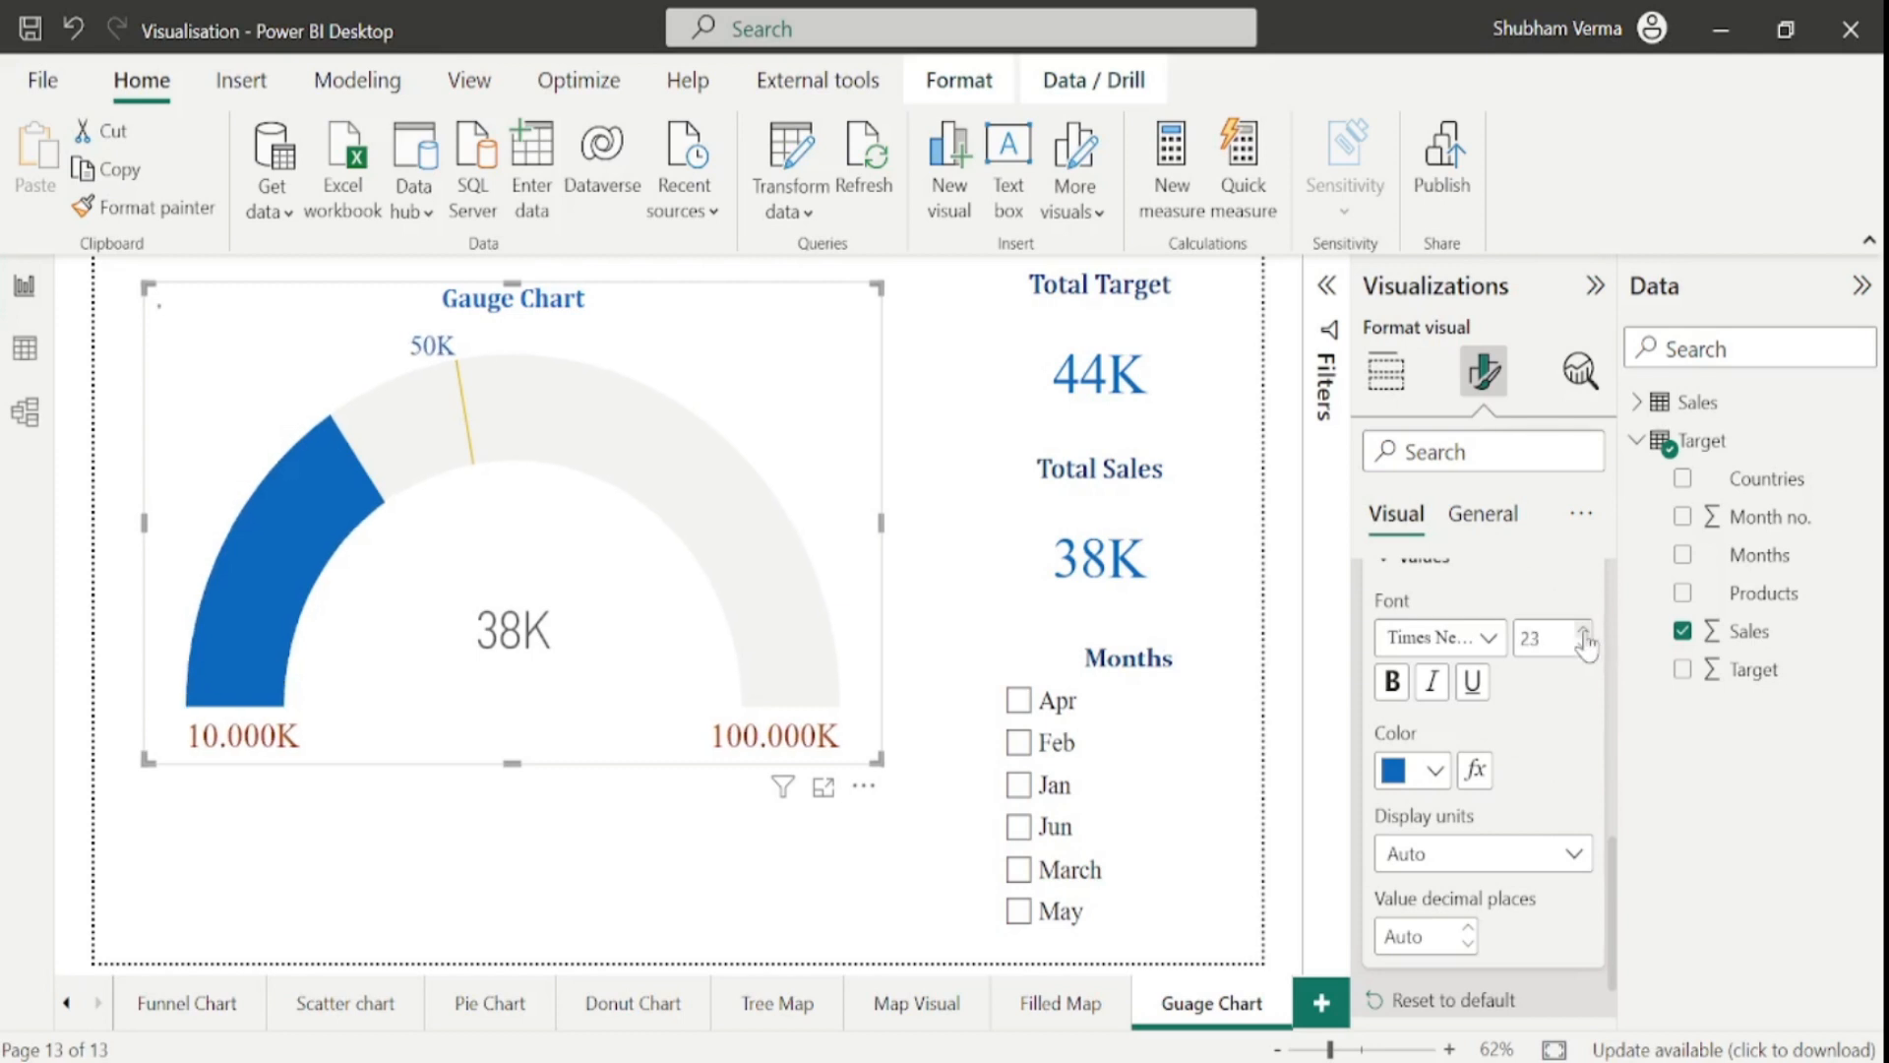
click(1435, 771)
click(1575, 629)
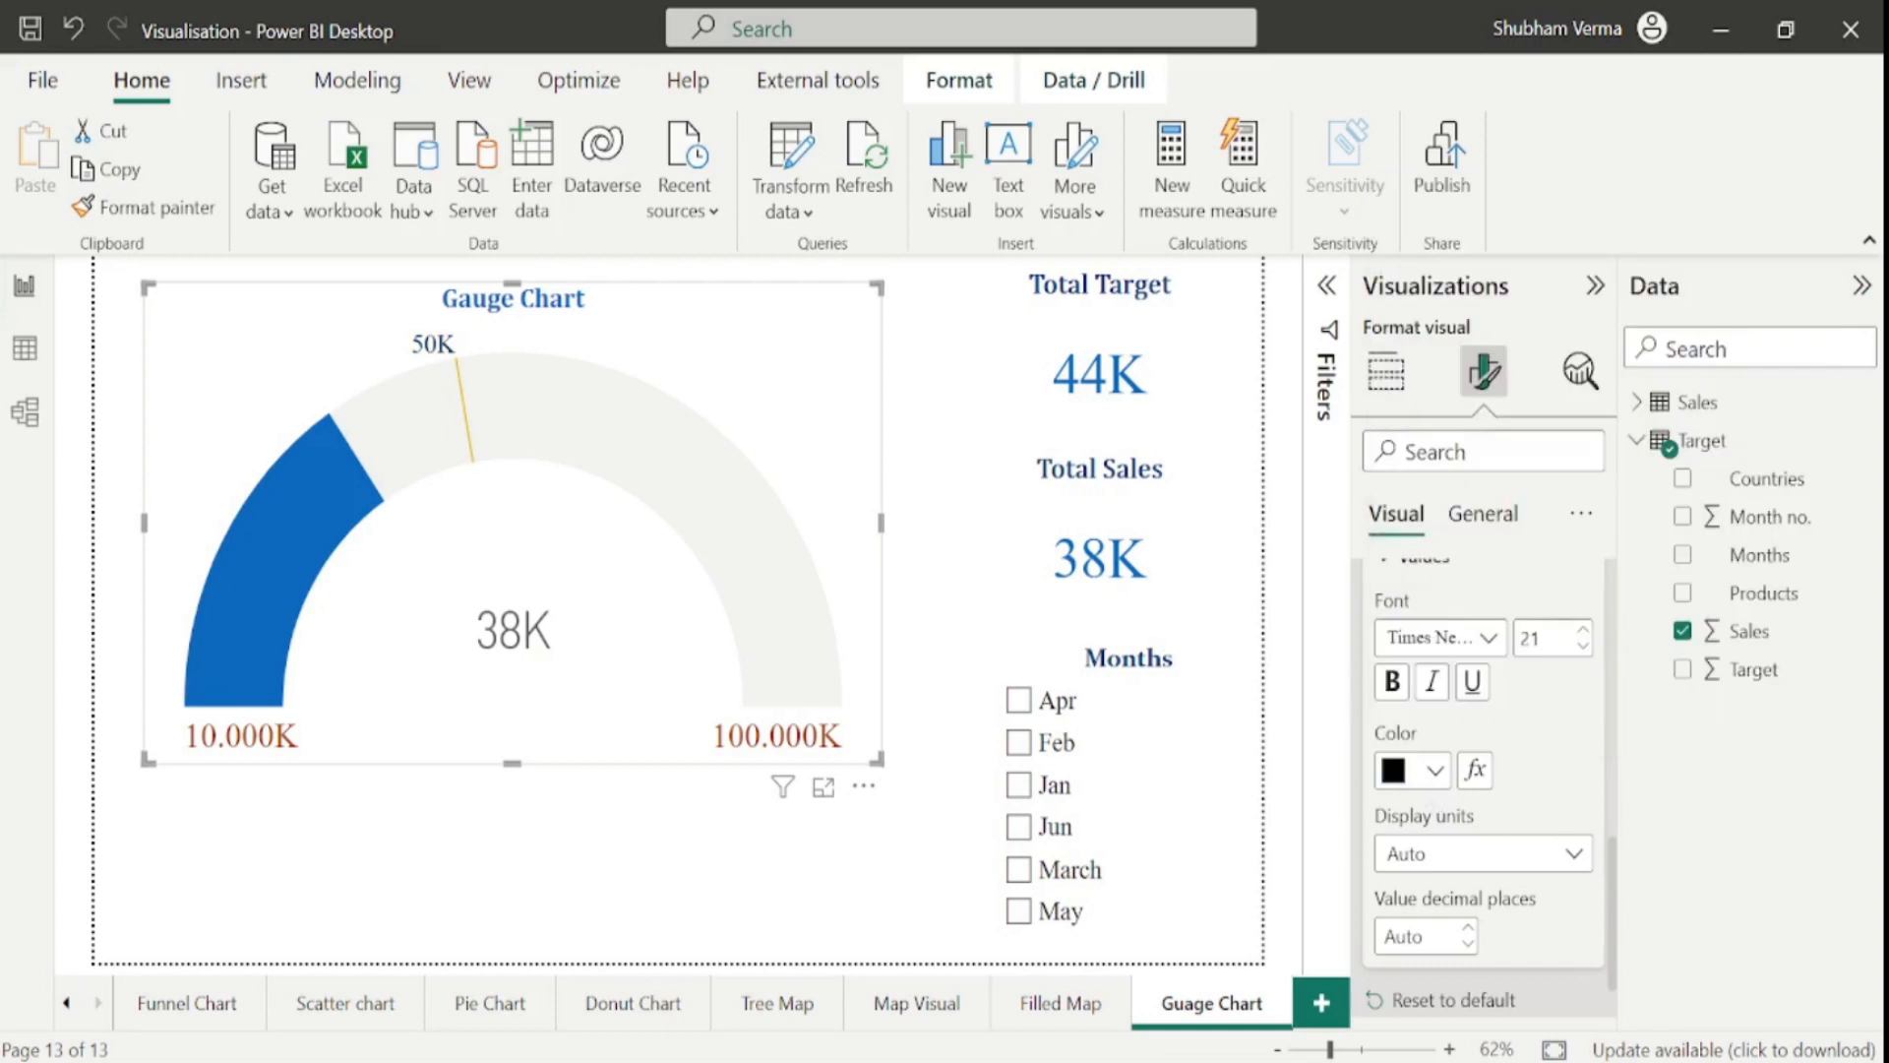
- Change the target label's font to Verdana and its display units to None
click(1488, 638)
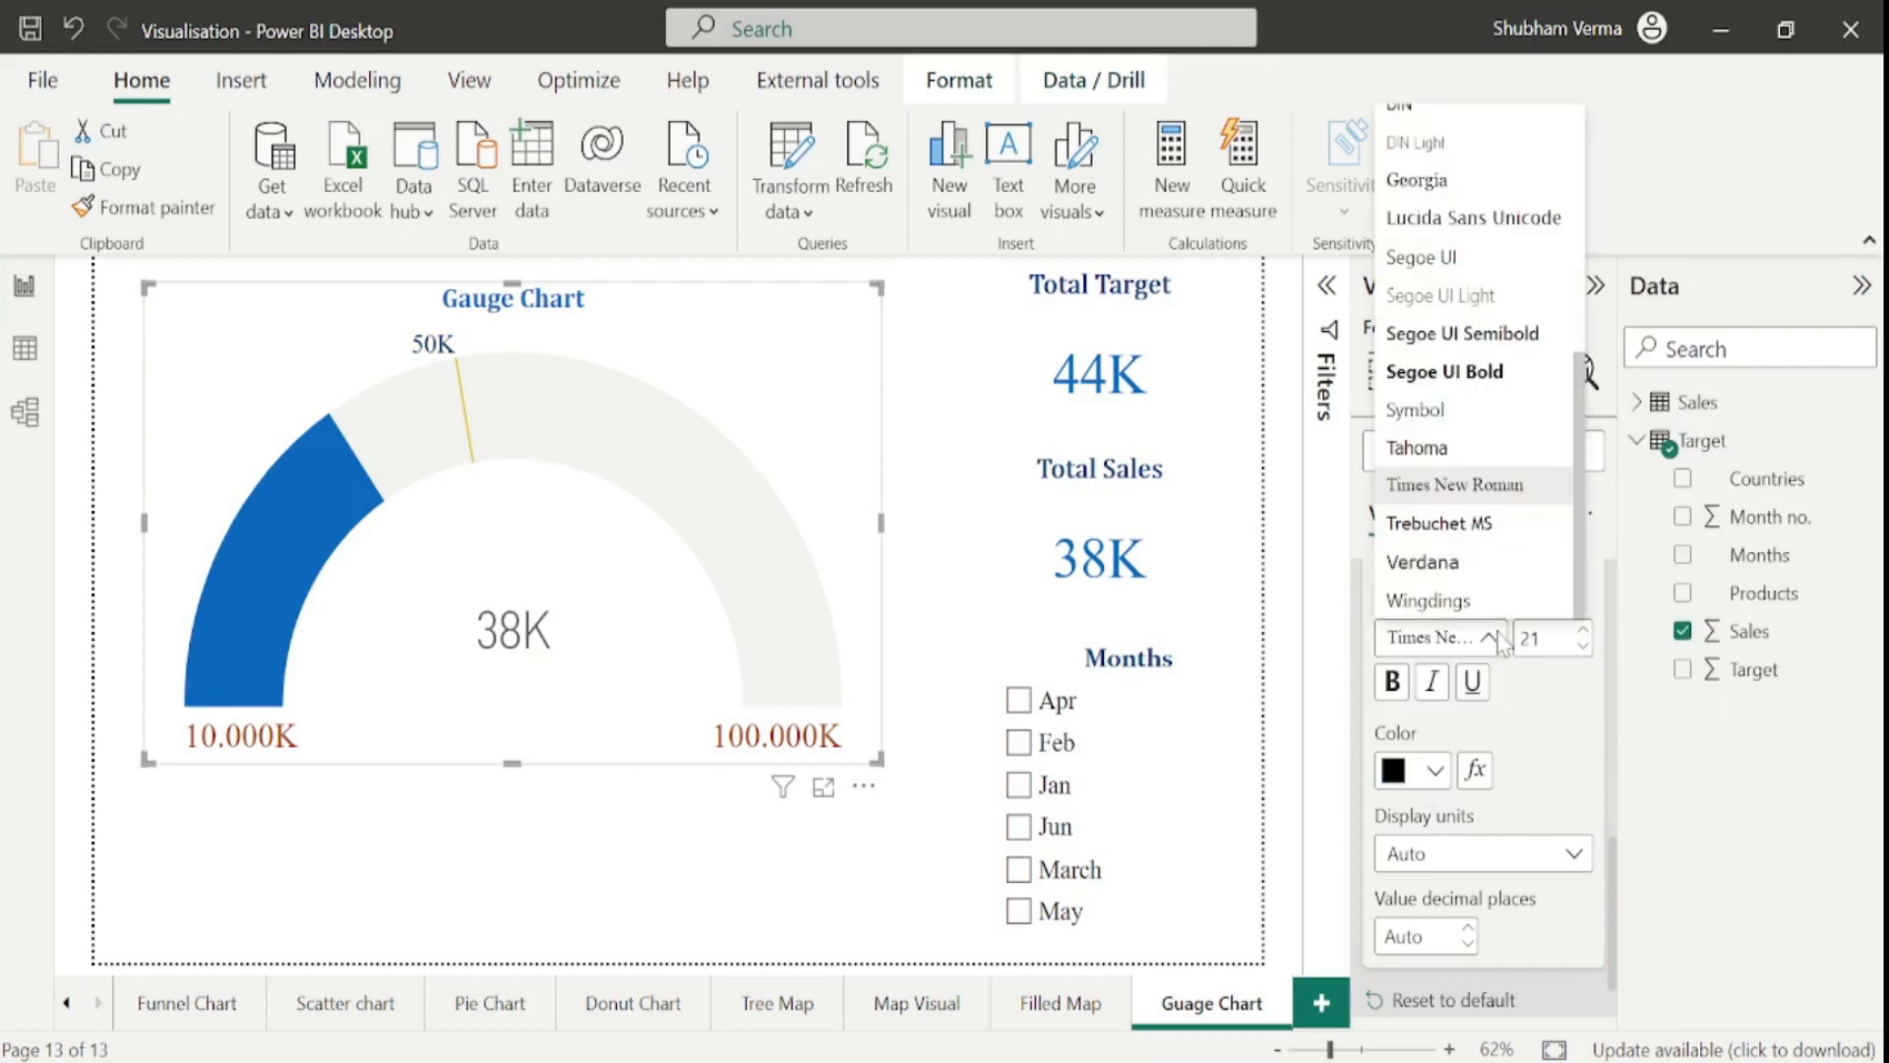
click(1446, 562)
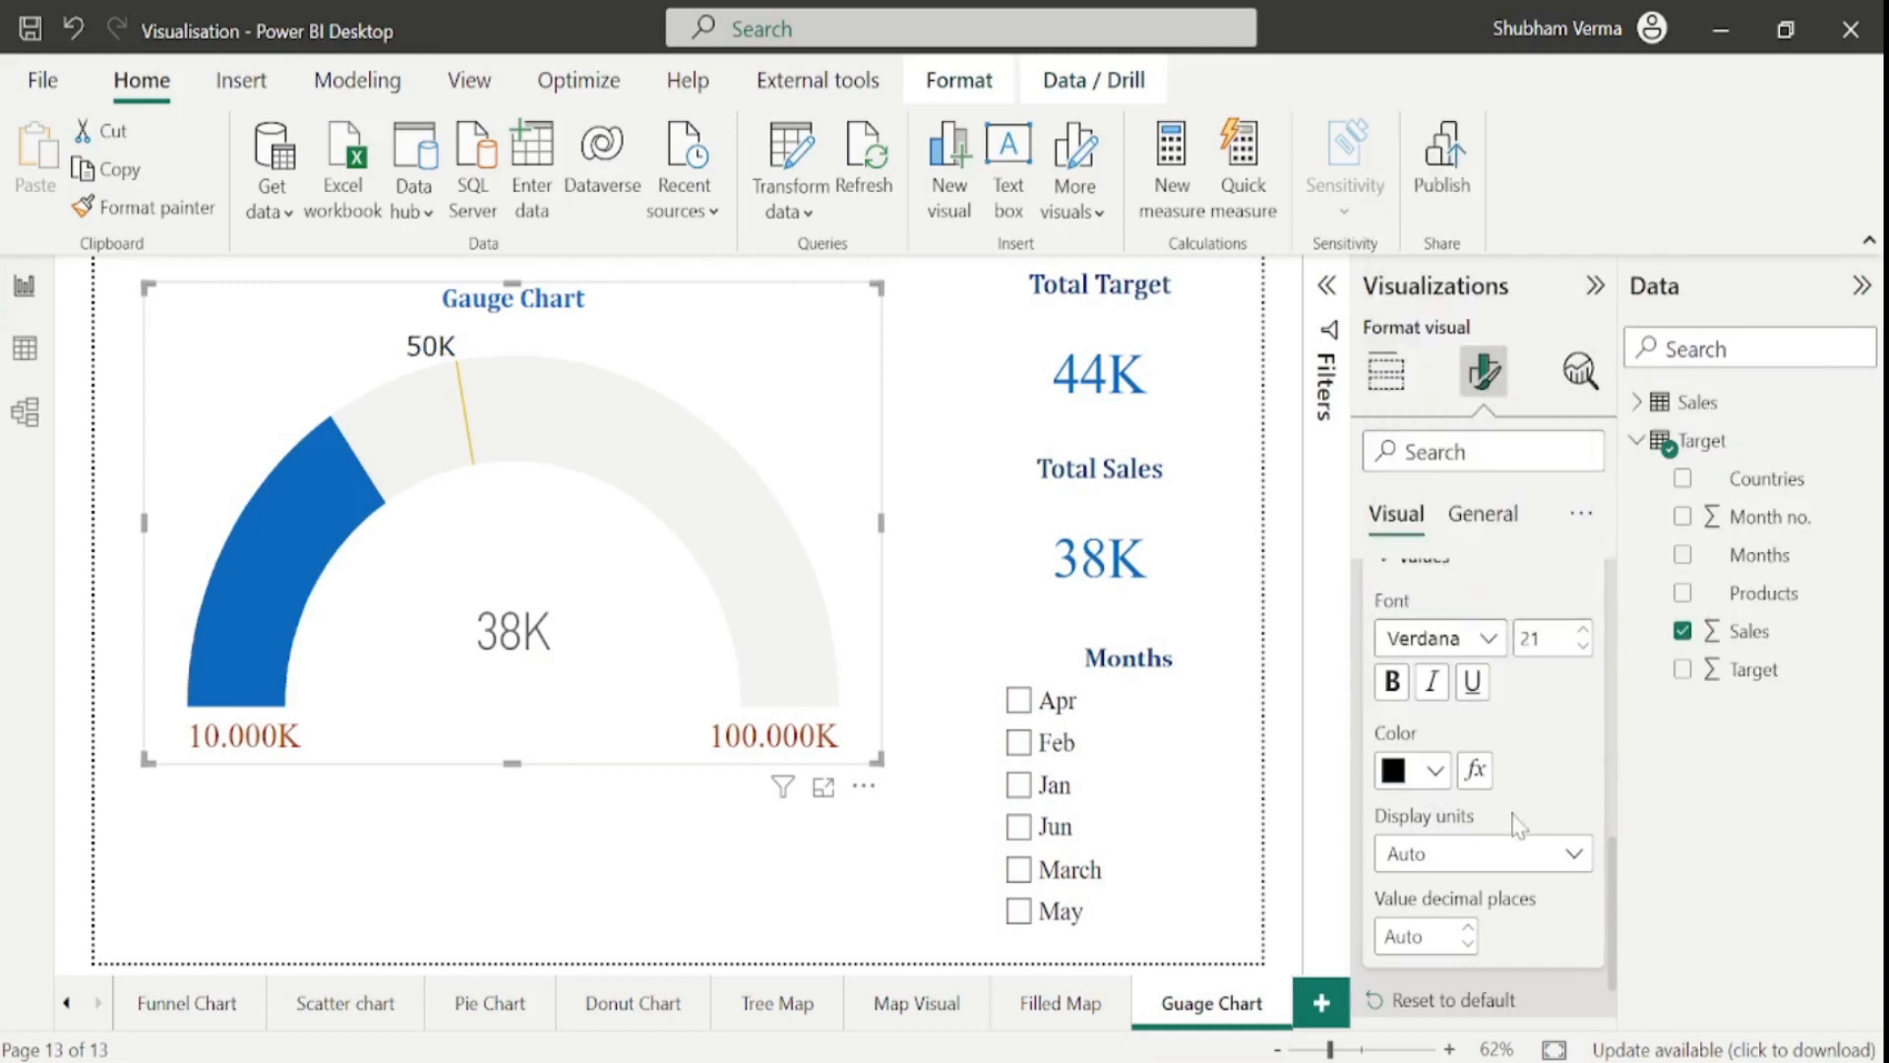
click(1566, 854)
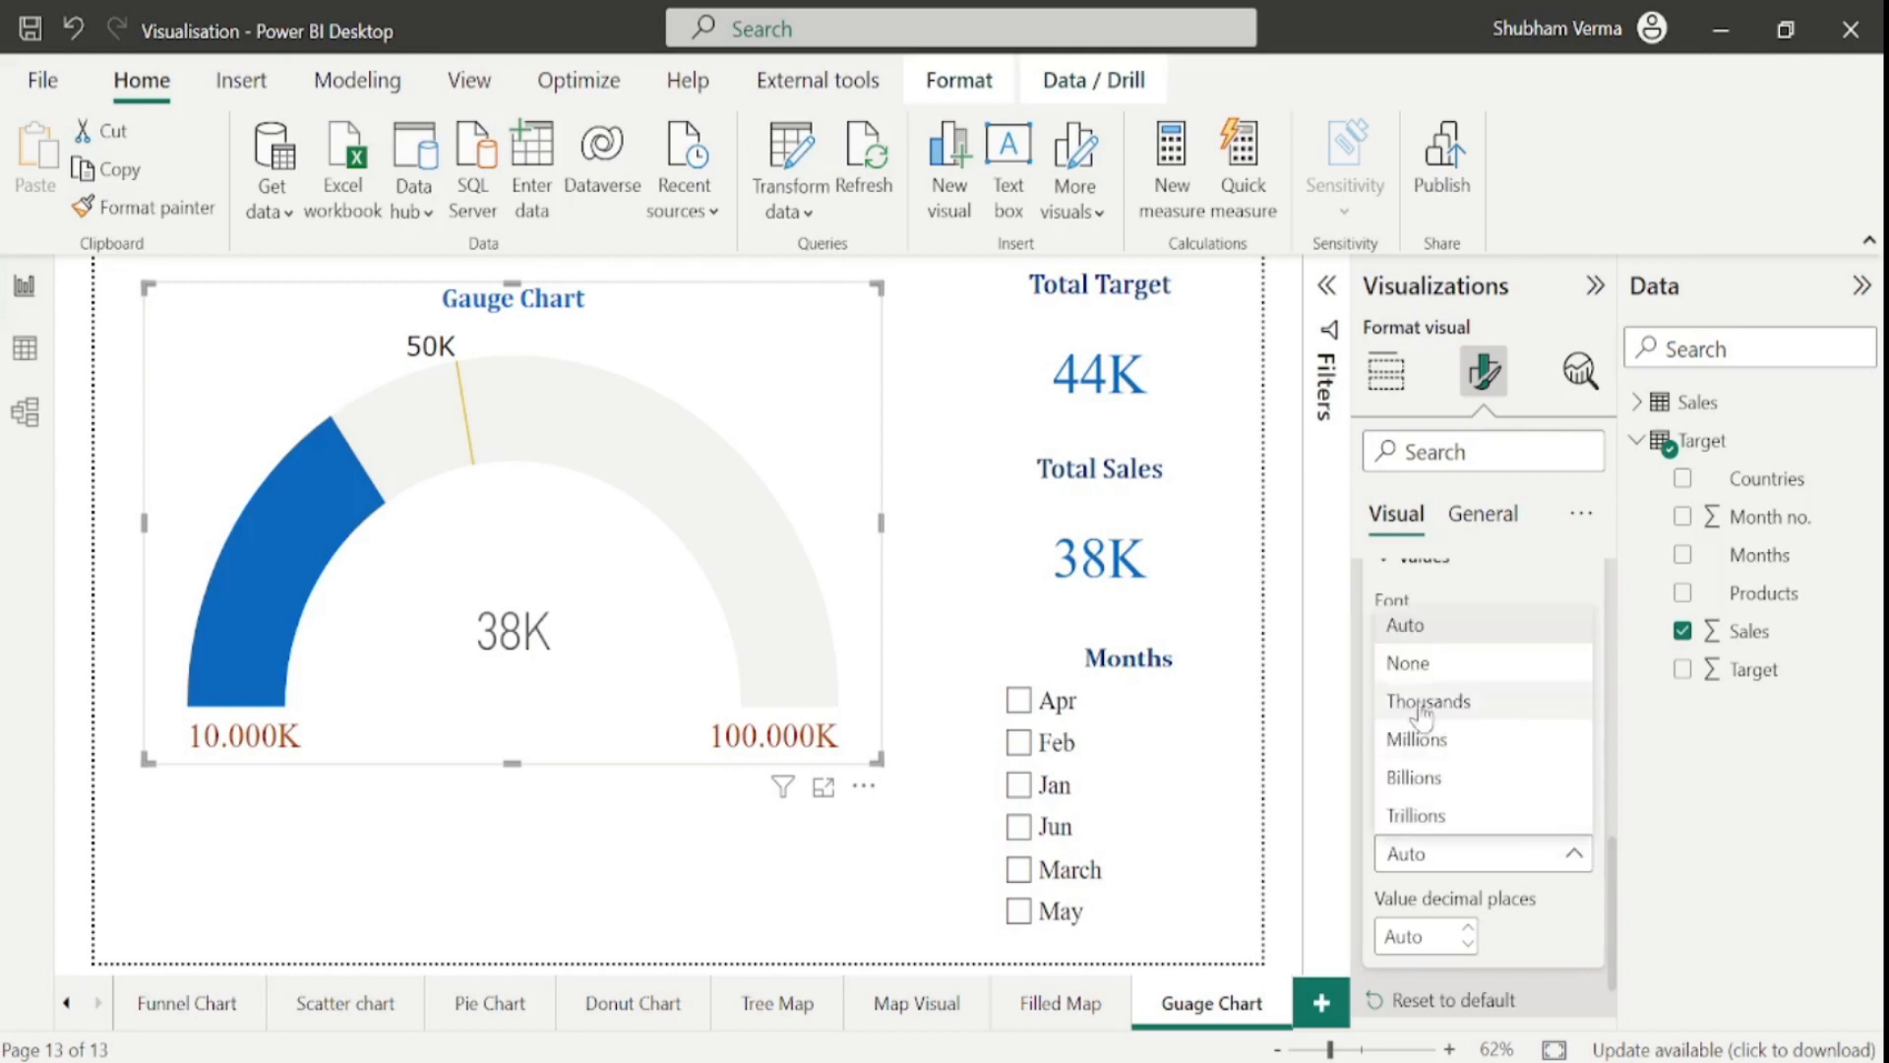
click(1433, 669)
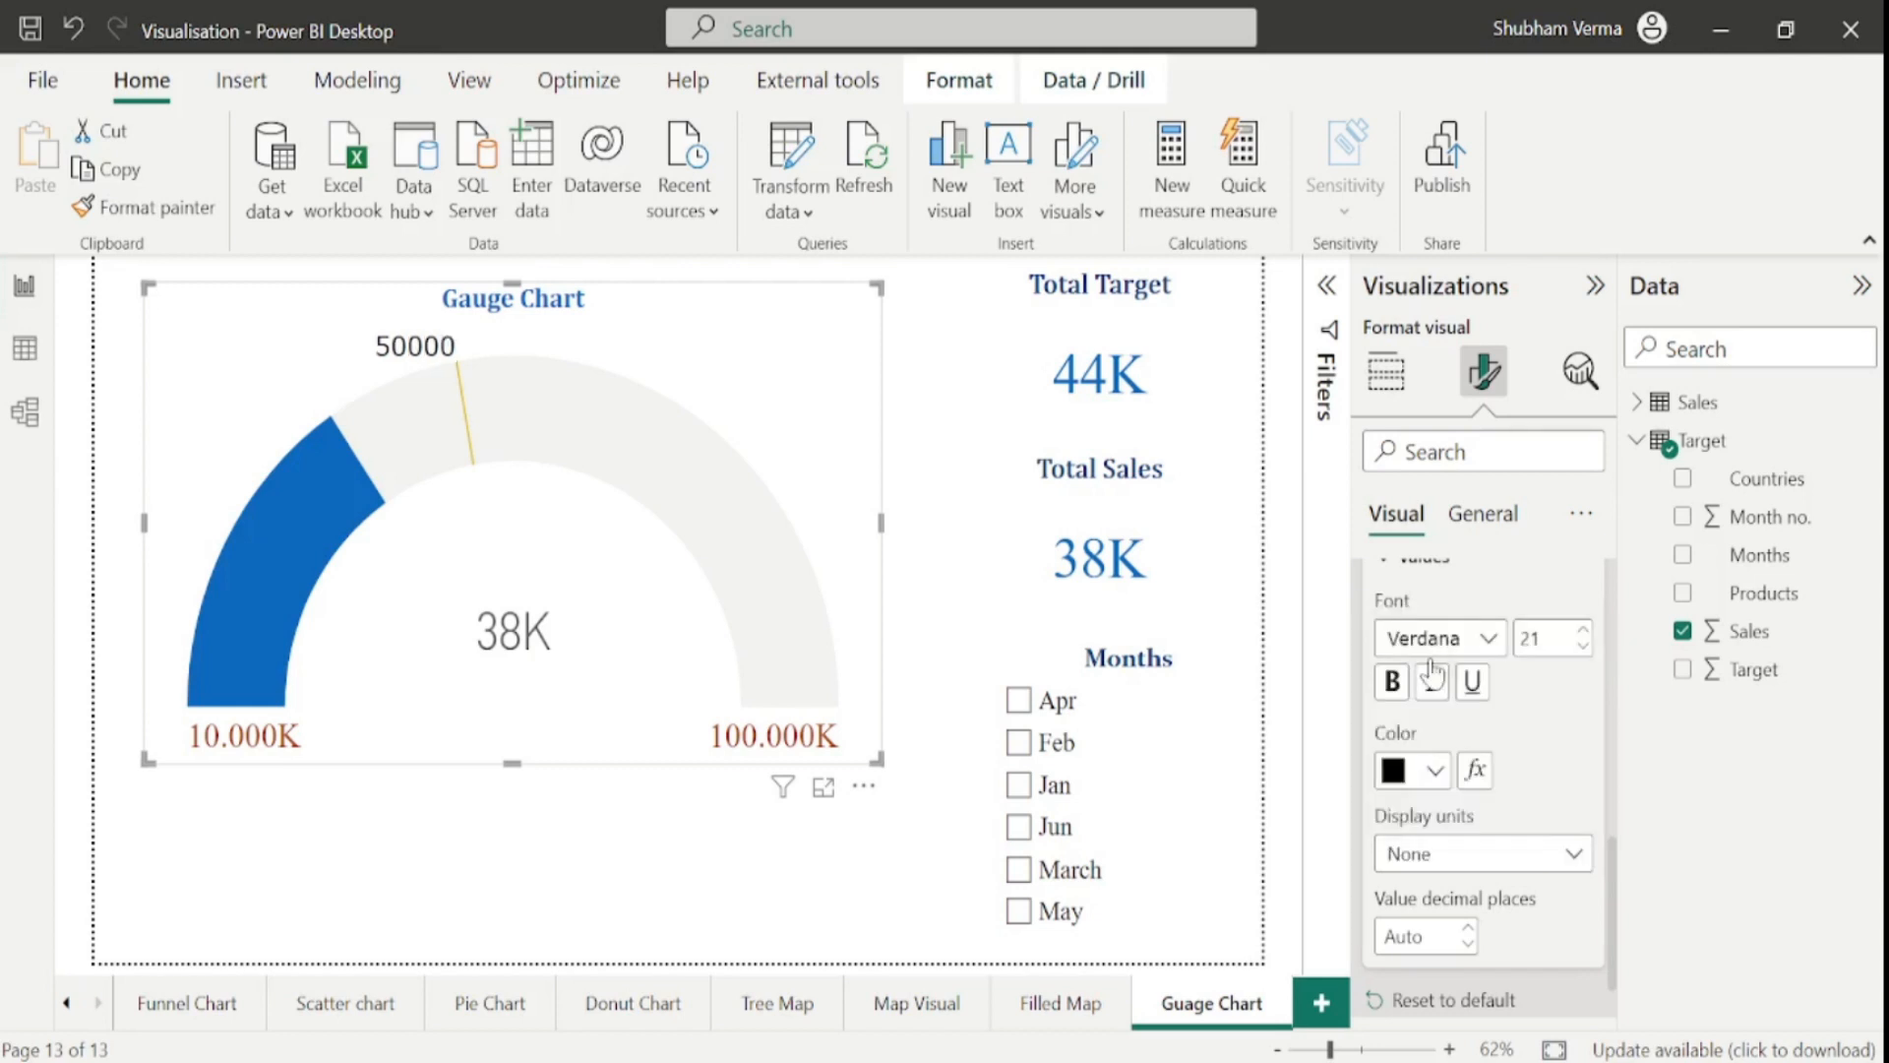
- Change the color of the gauge's callout value to light orange
scroll(1442, 837, down, 1)
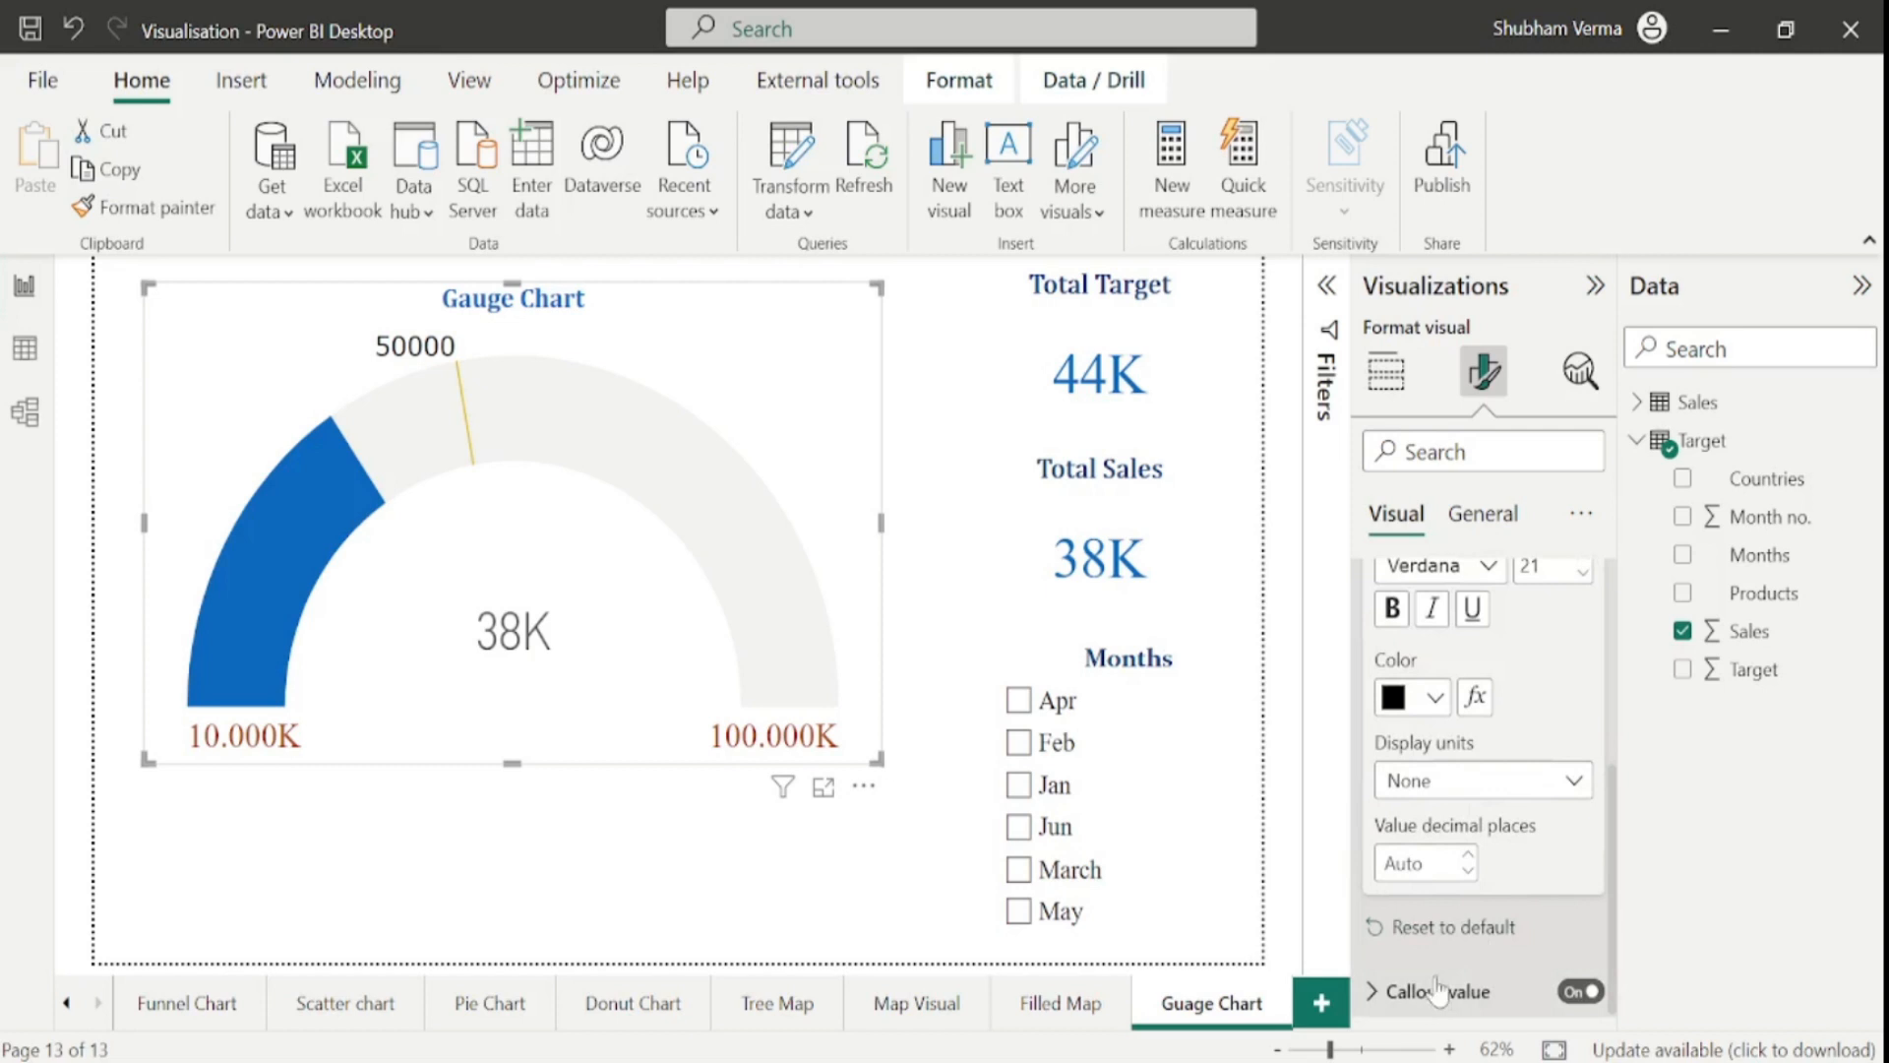
click(1369, 993)
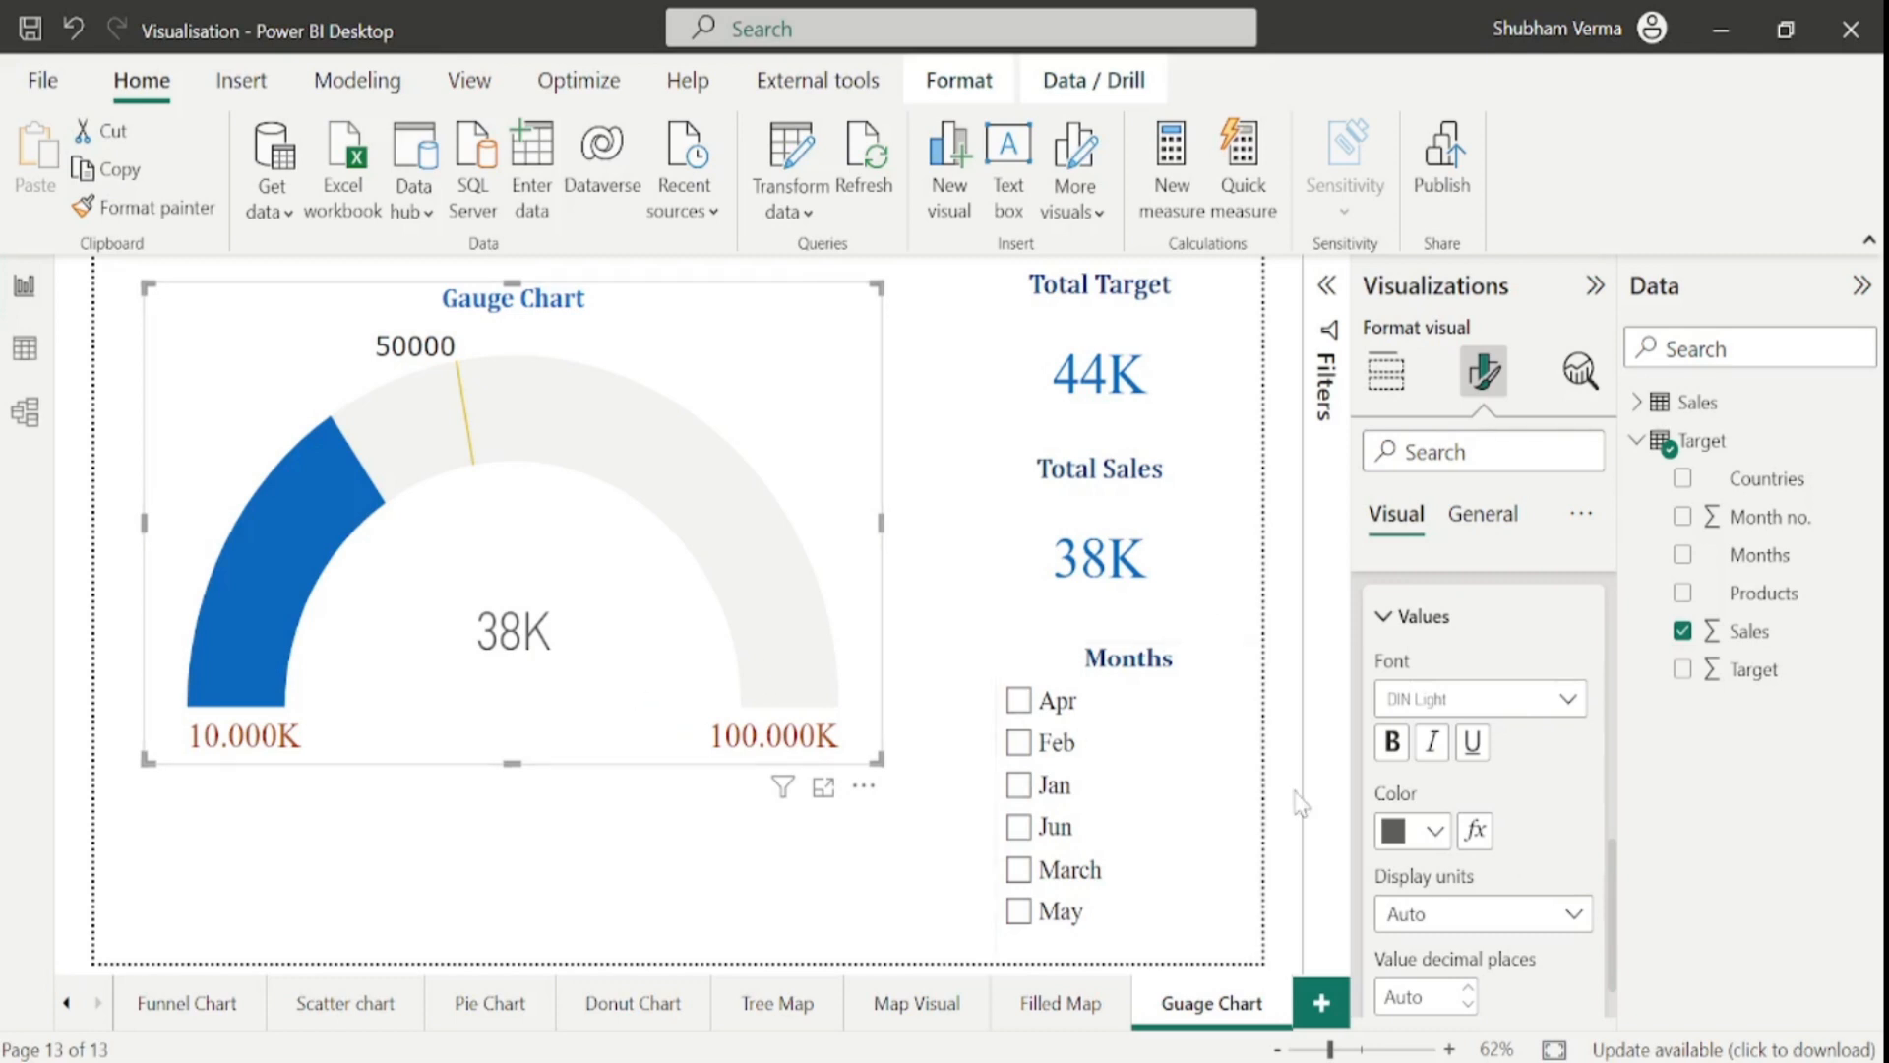
click(1435, 835)
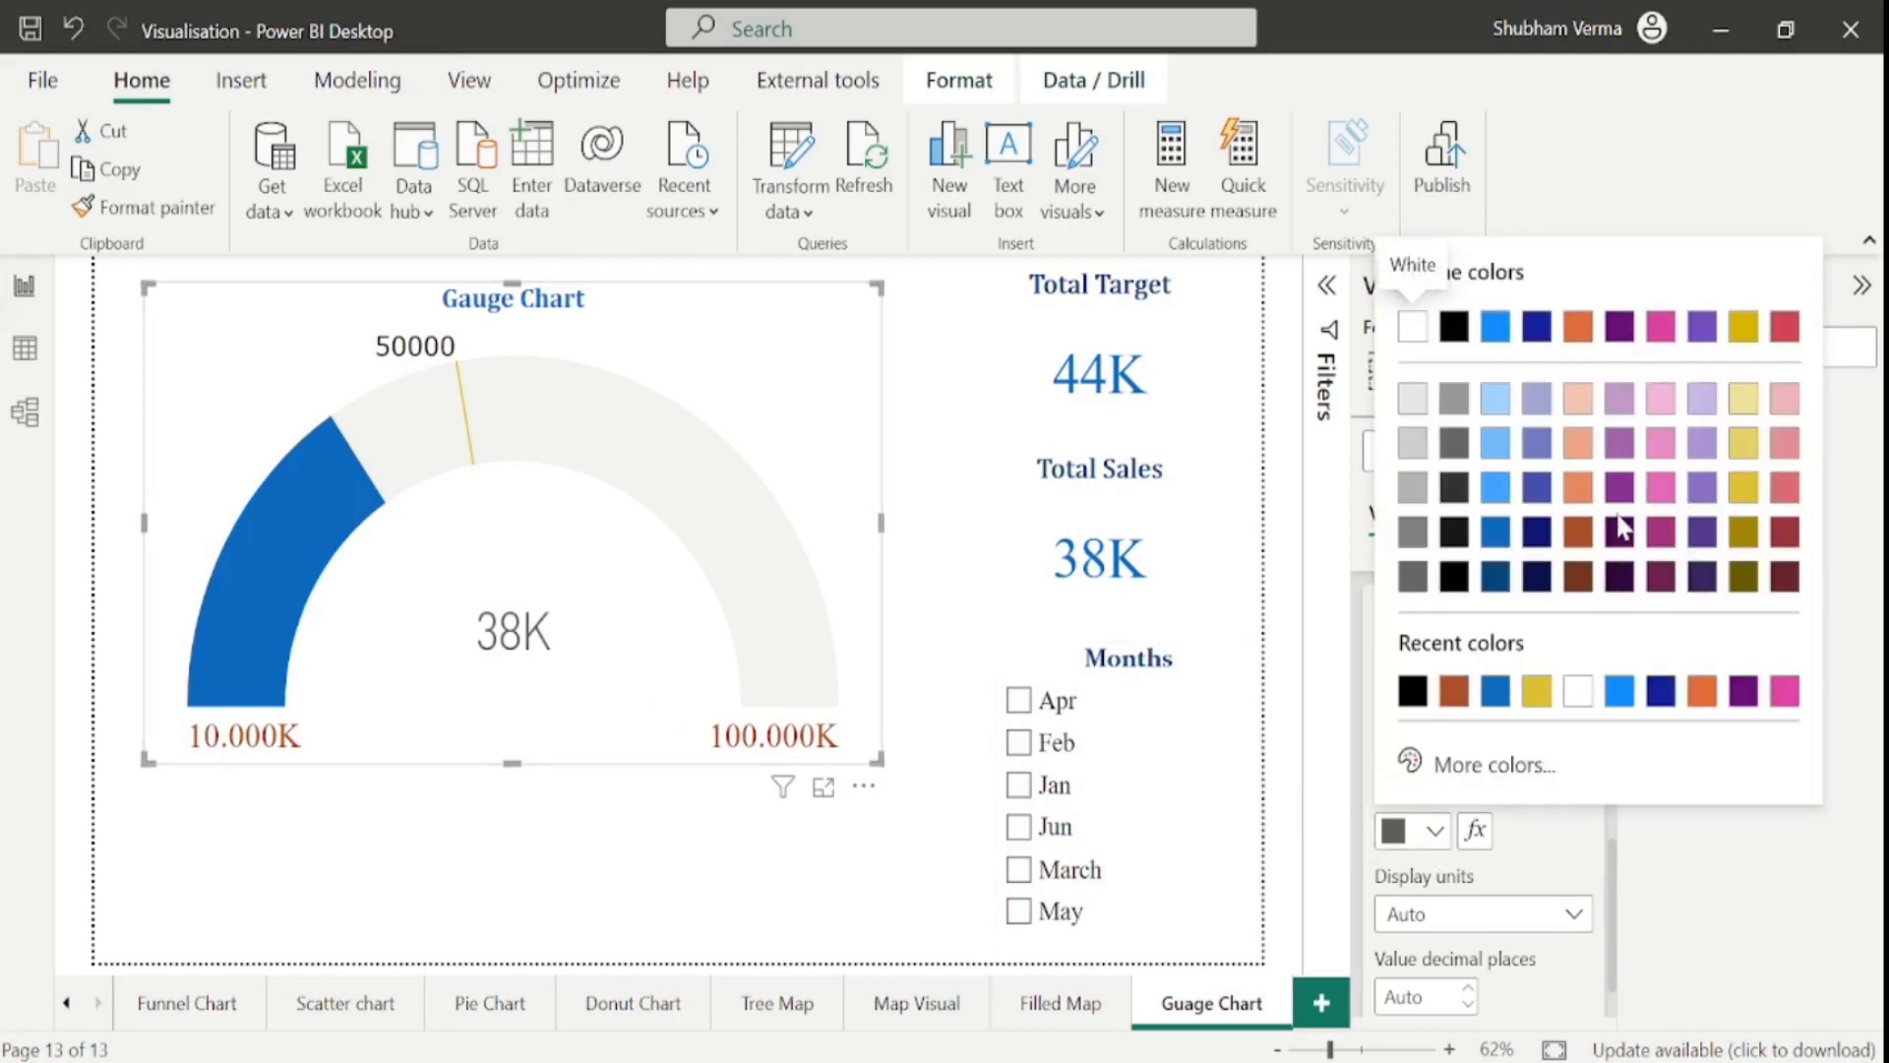
click(1577, 487)
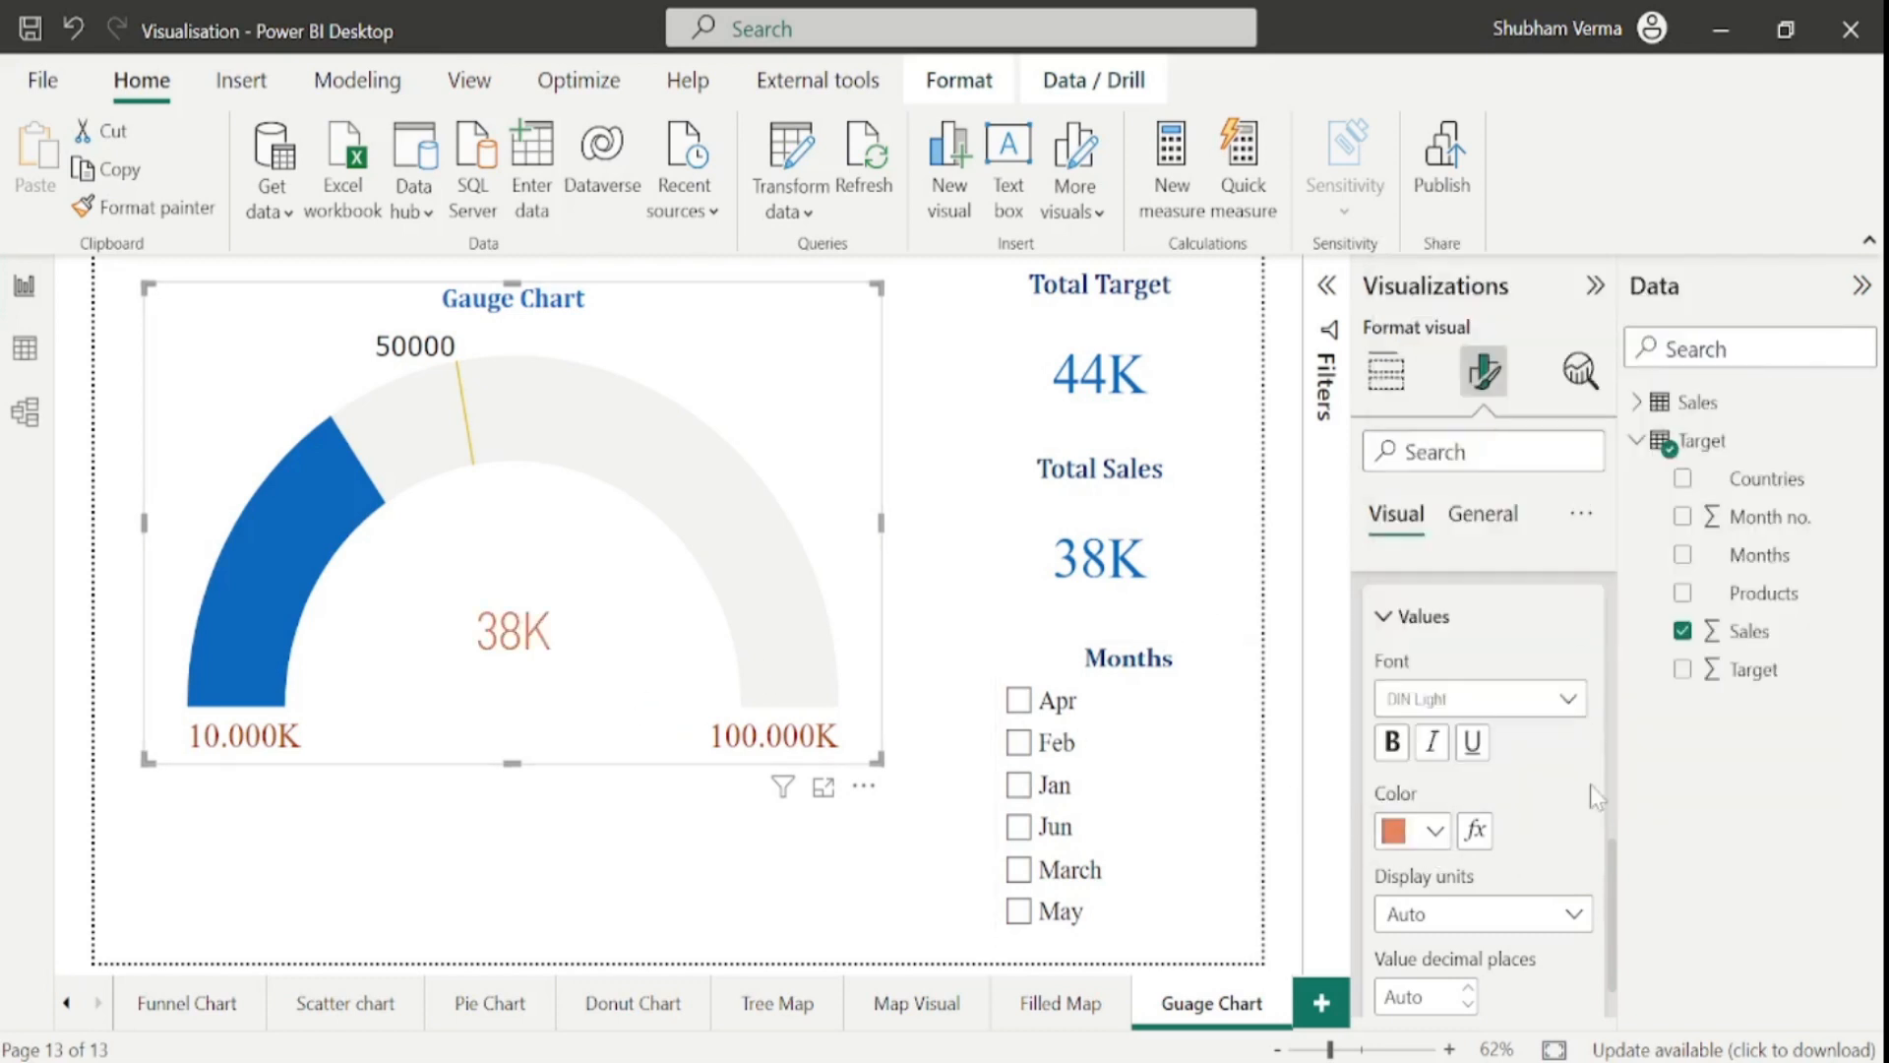
- Set the callout value's font to Cambria Math and its display units to None
click(1574, 706)
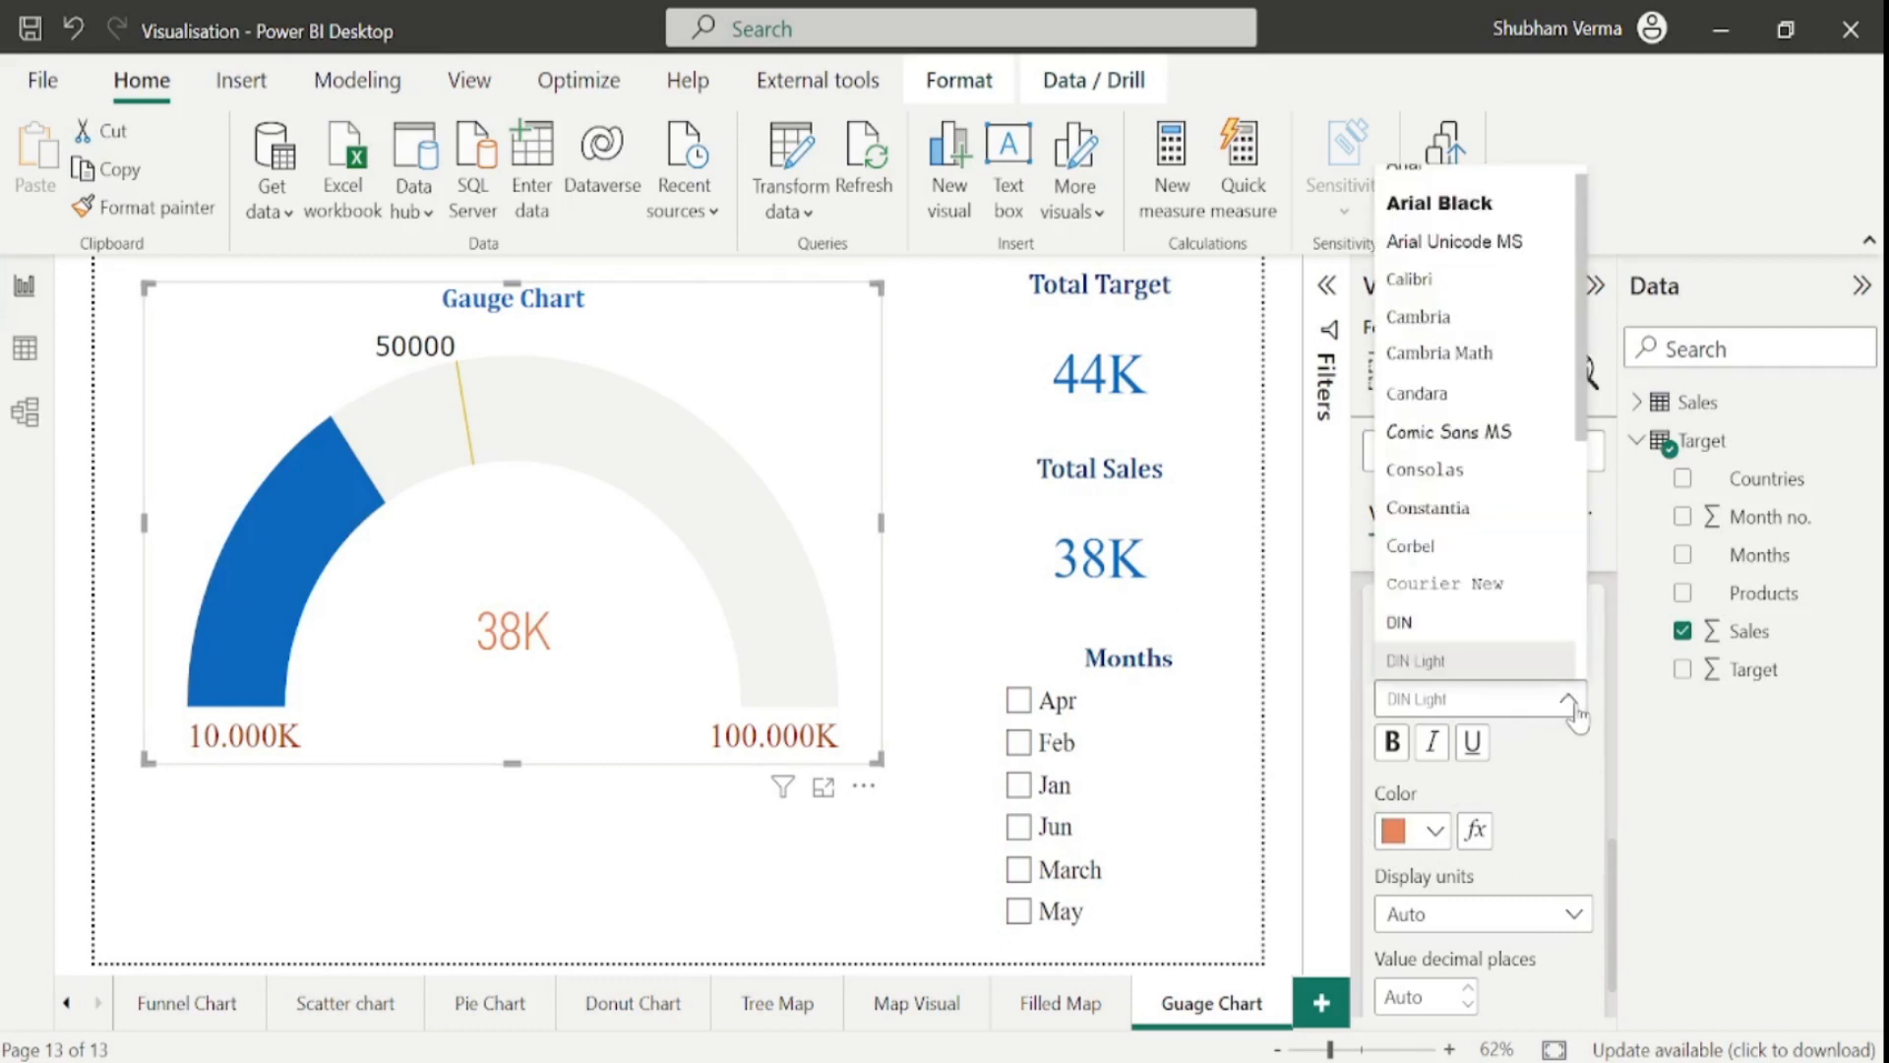
click(1468, 356)
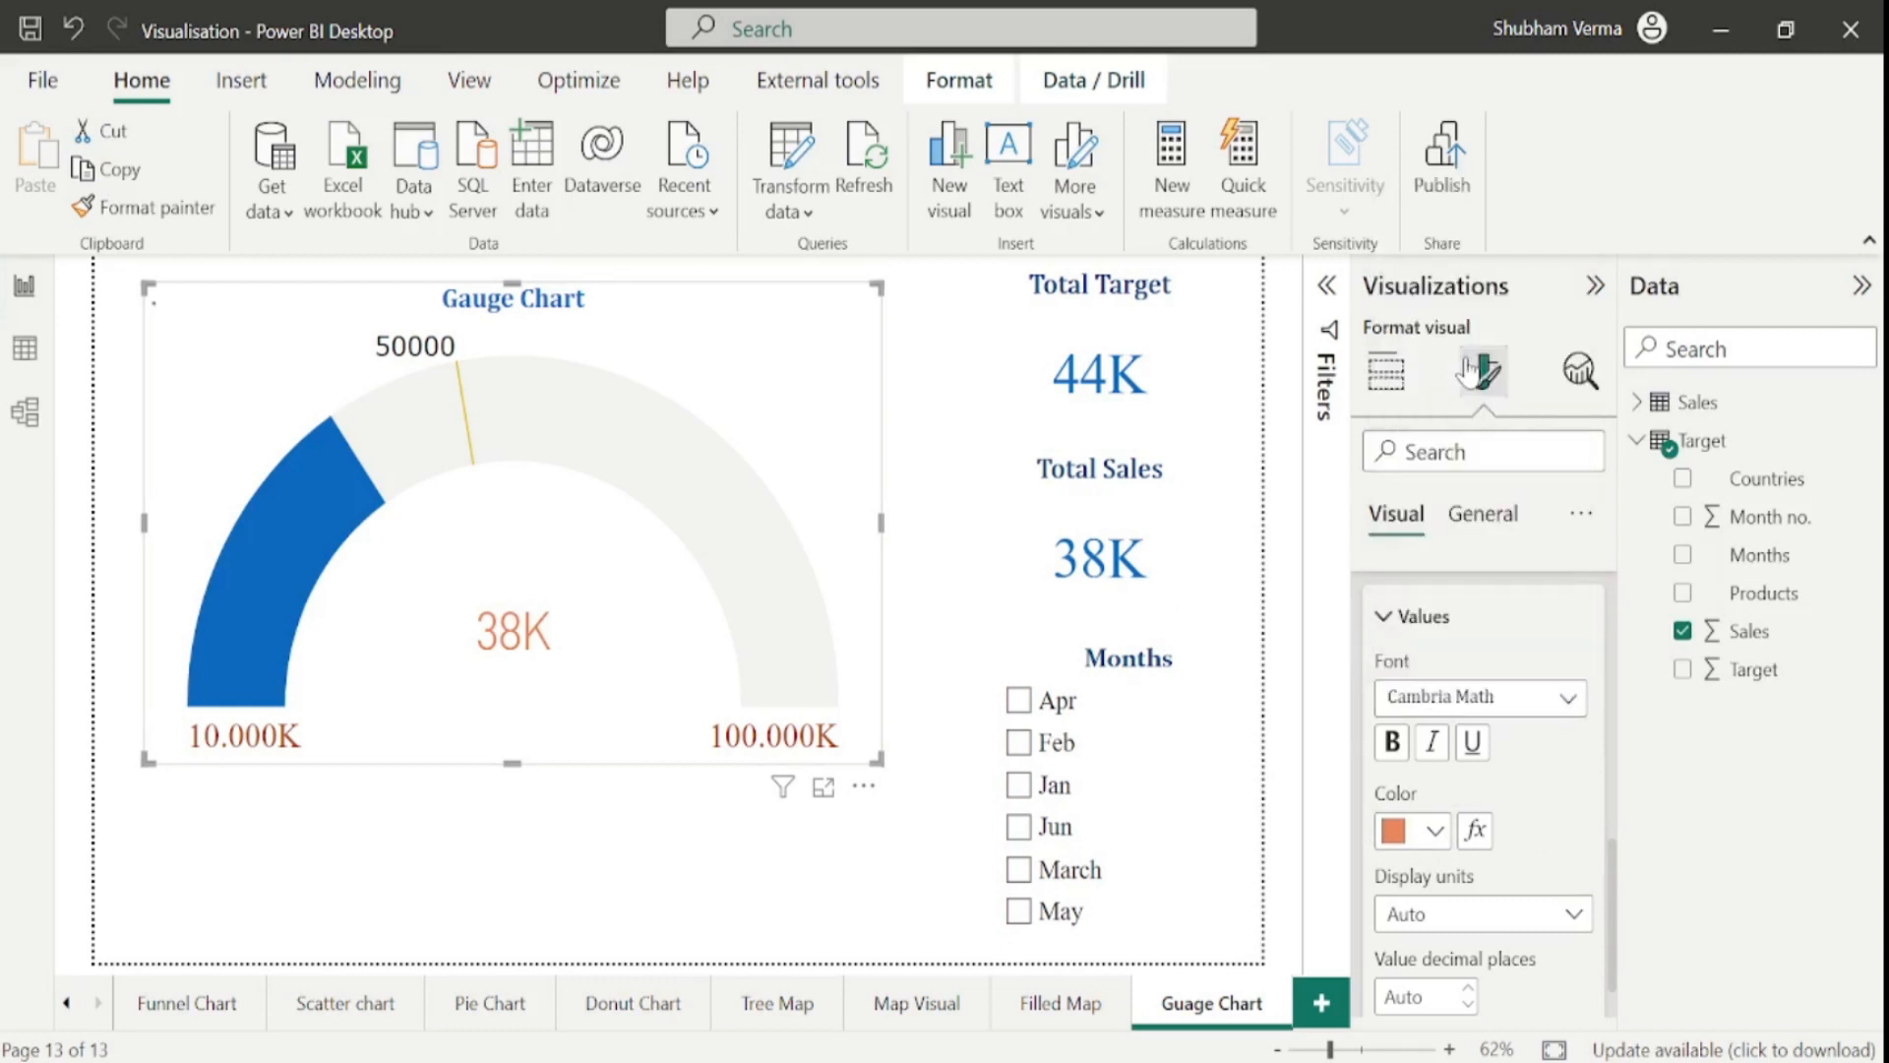
click(1578, 915)
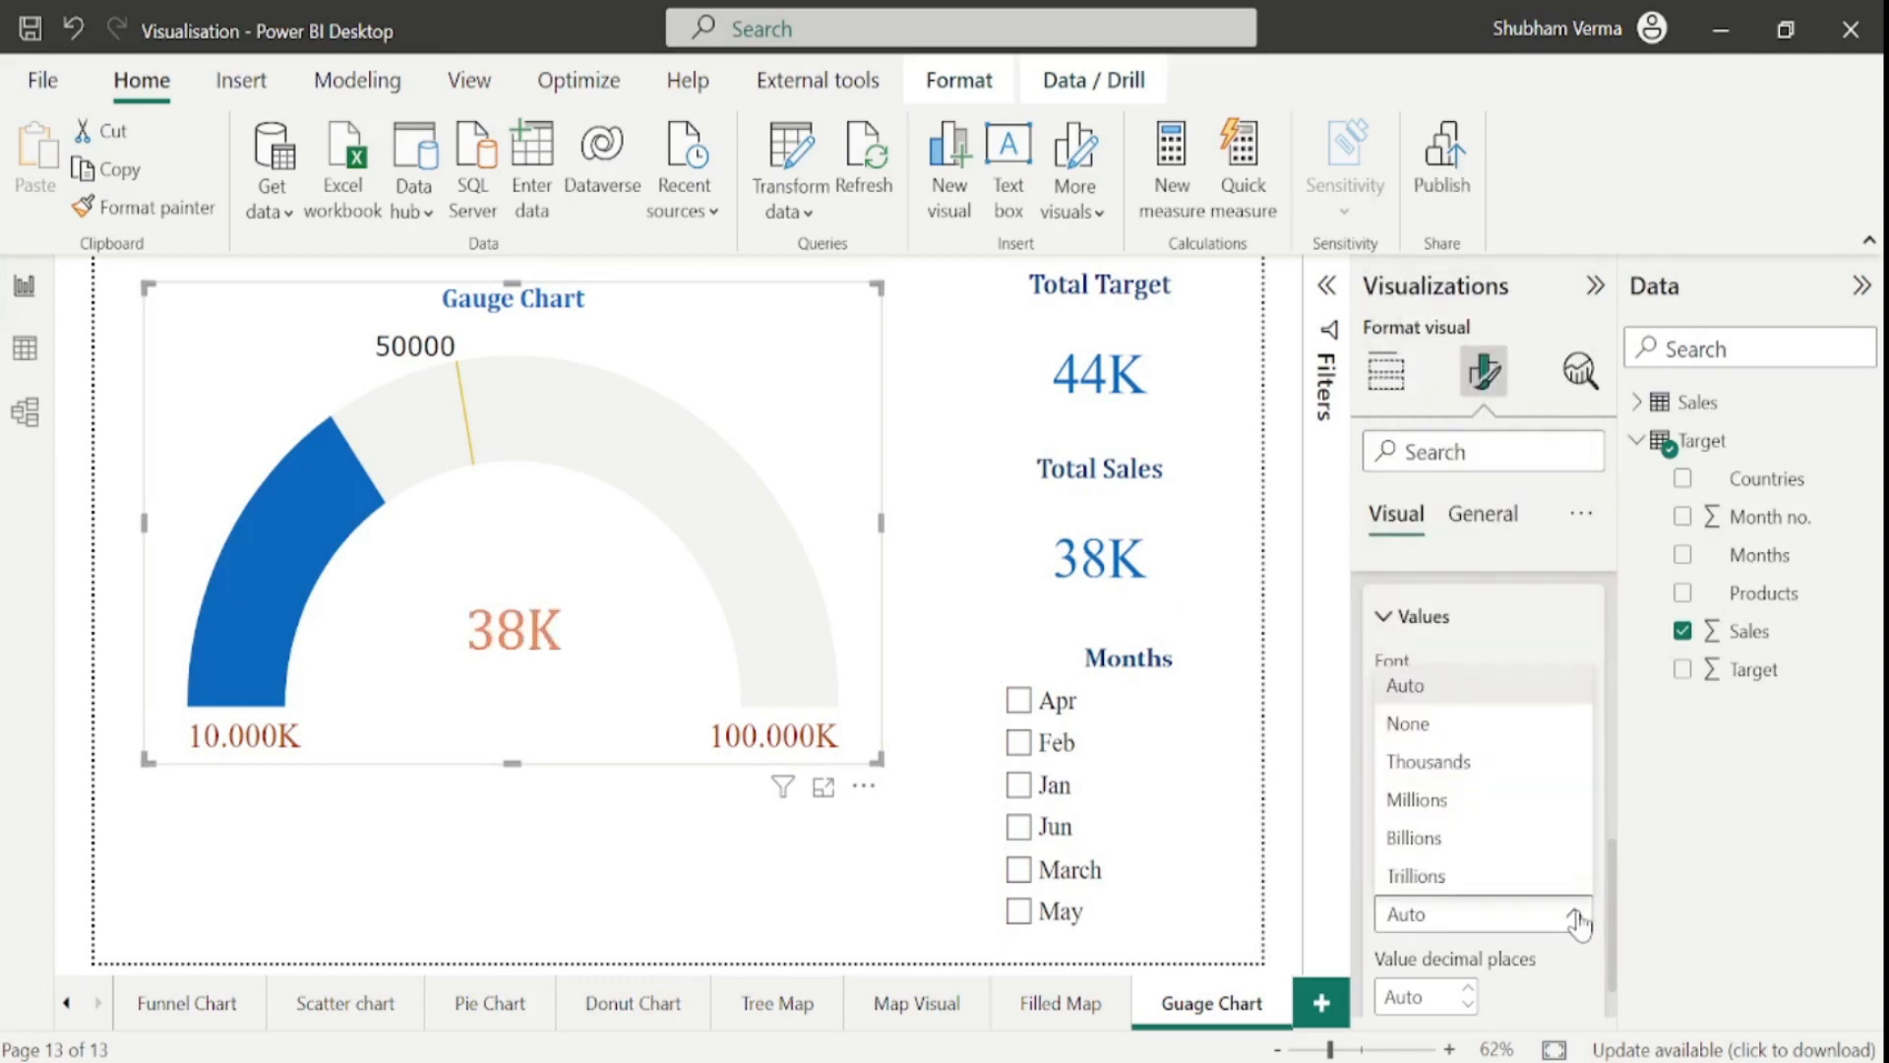
click(1456, 723)
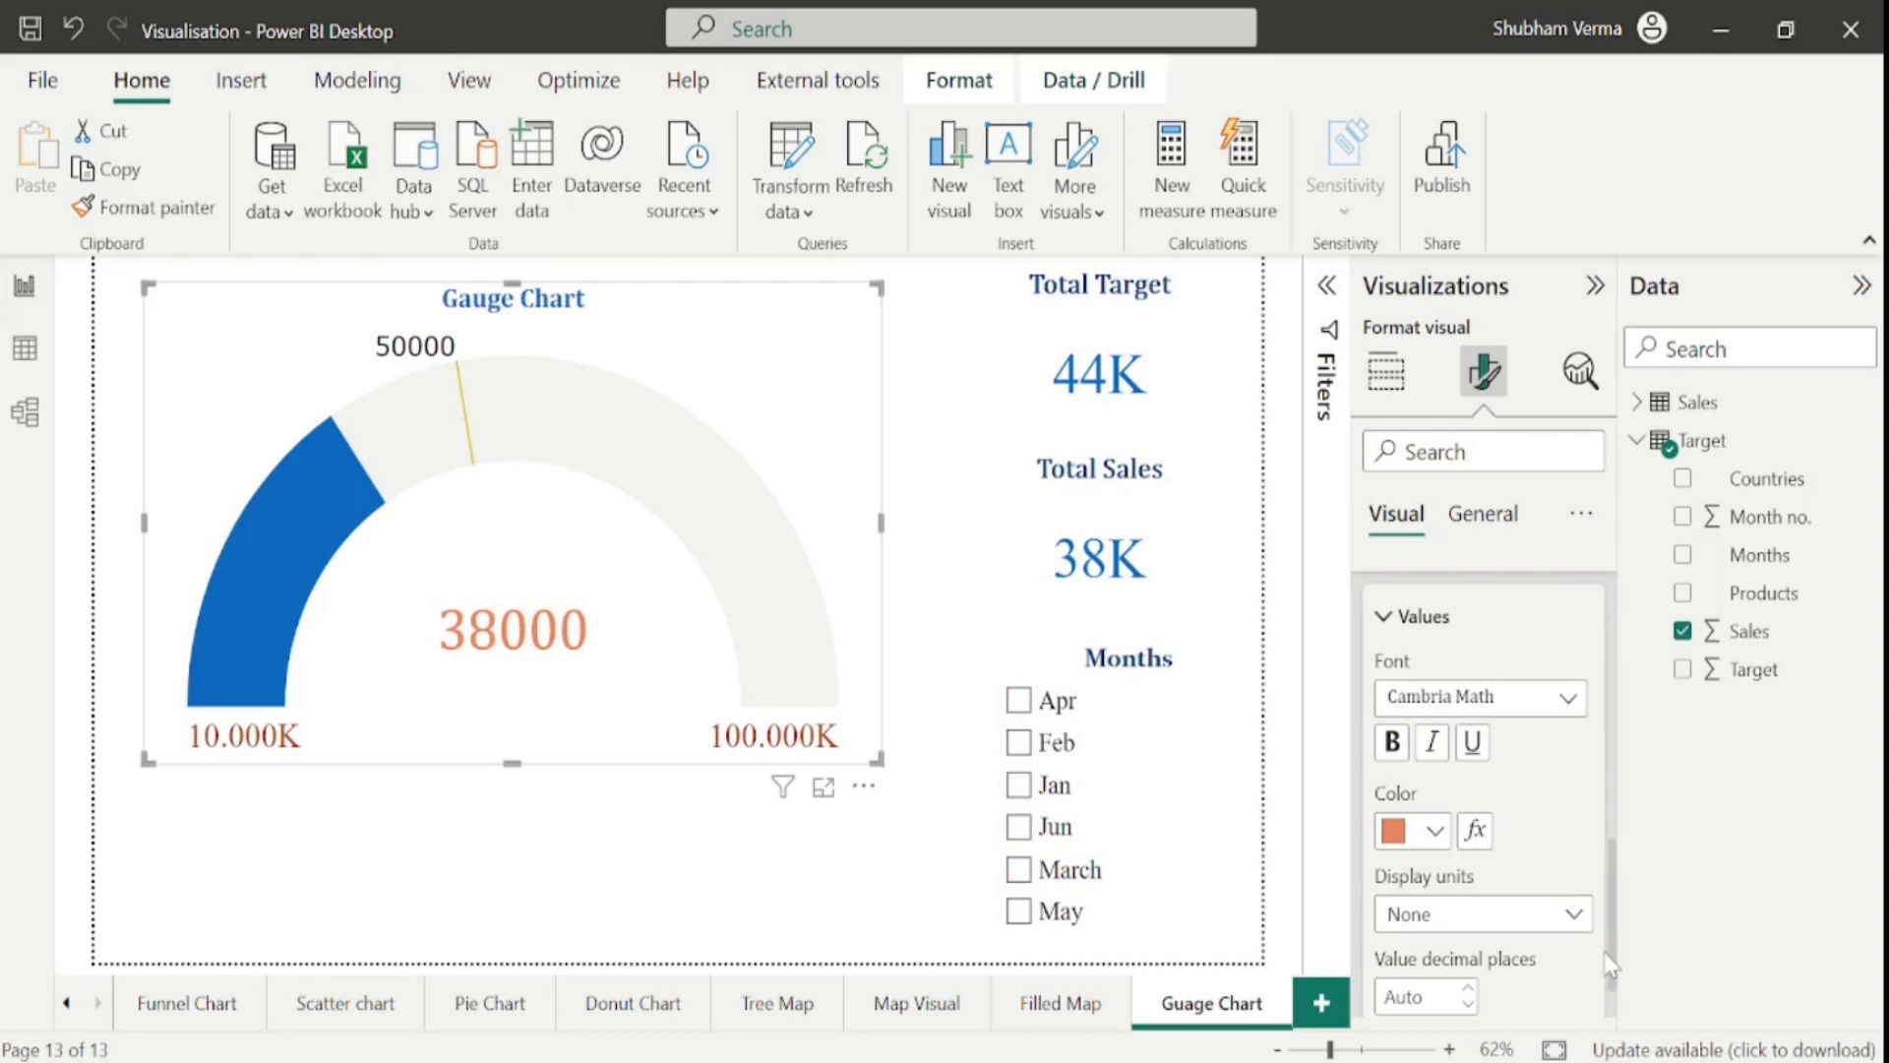
mouse_move(778, 675)
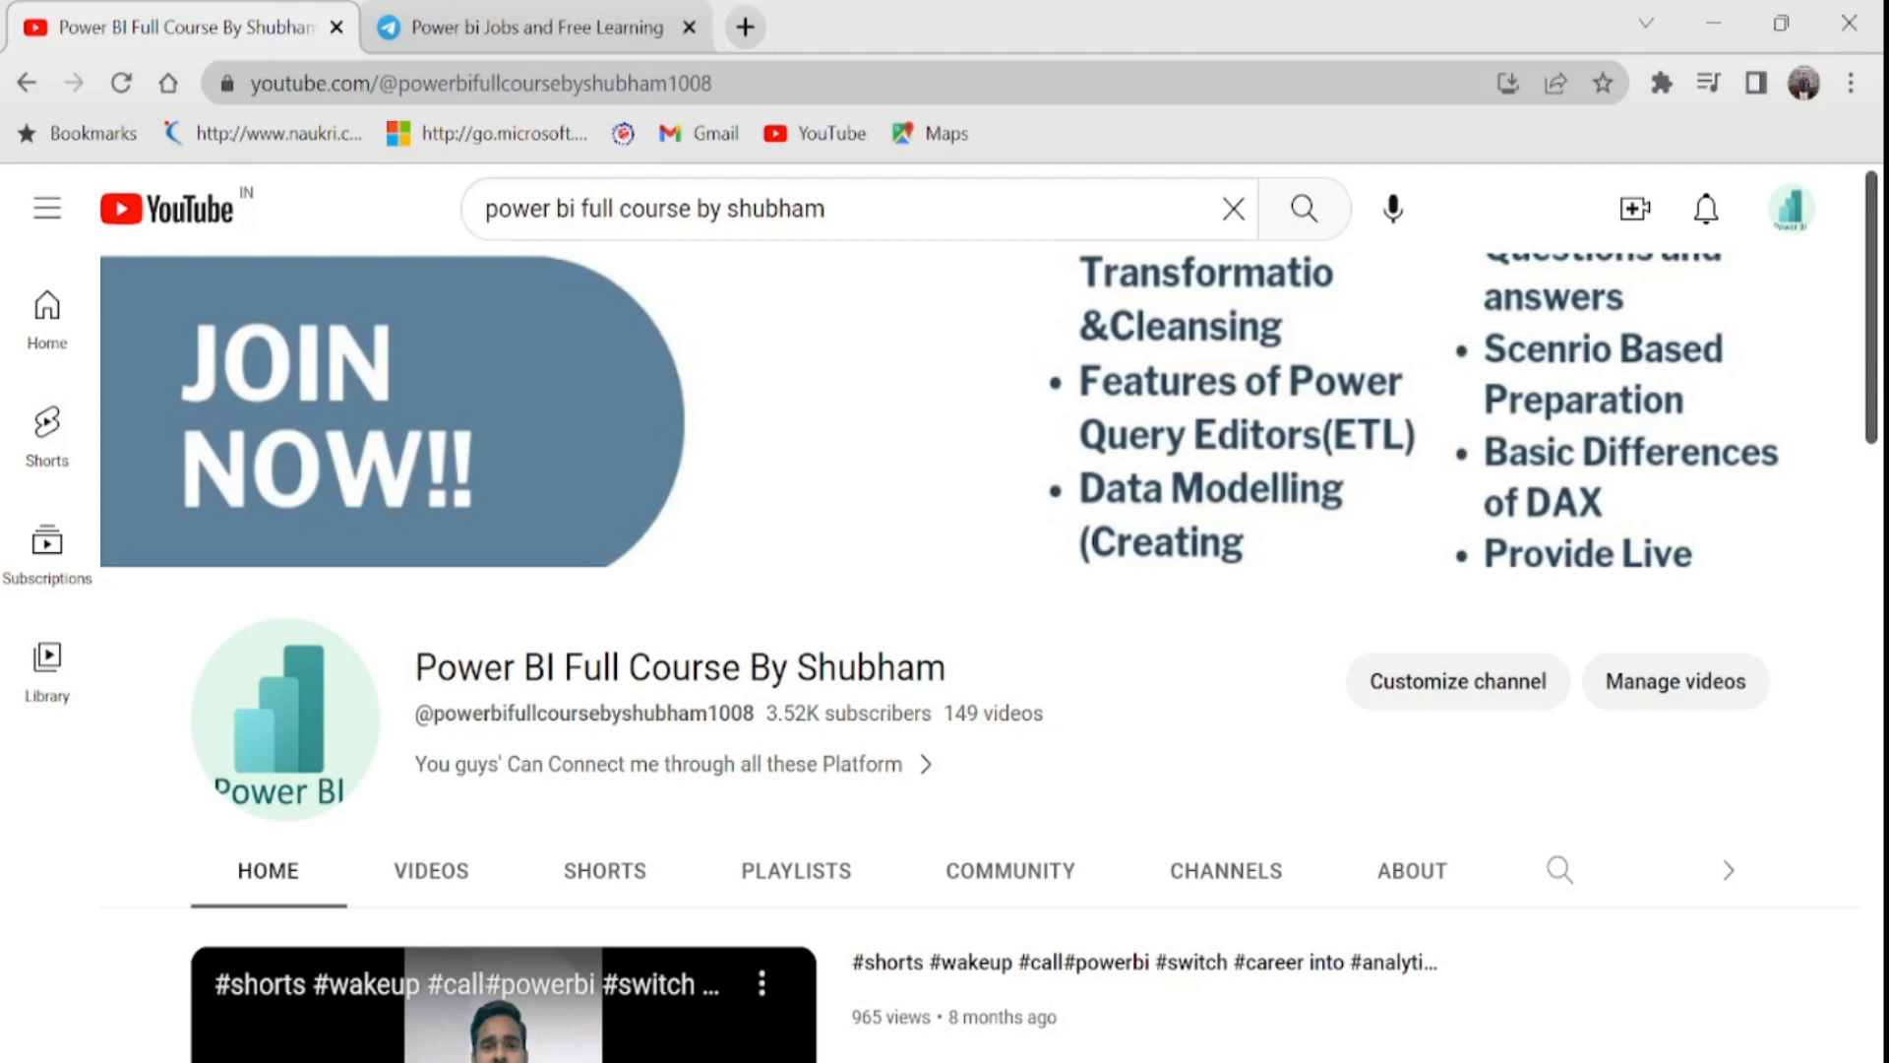
- Browse the popular videos on the Power BI course's YouTube channel and open the channel's created playlists
drag(415, 670, 994, 654)
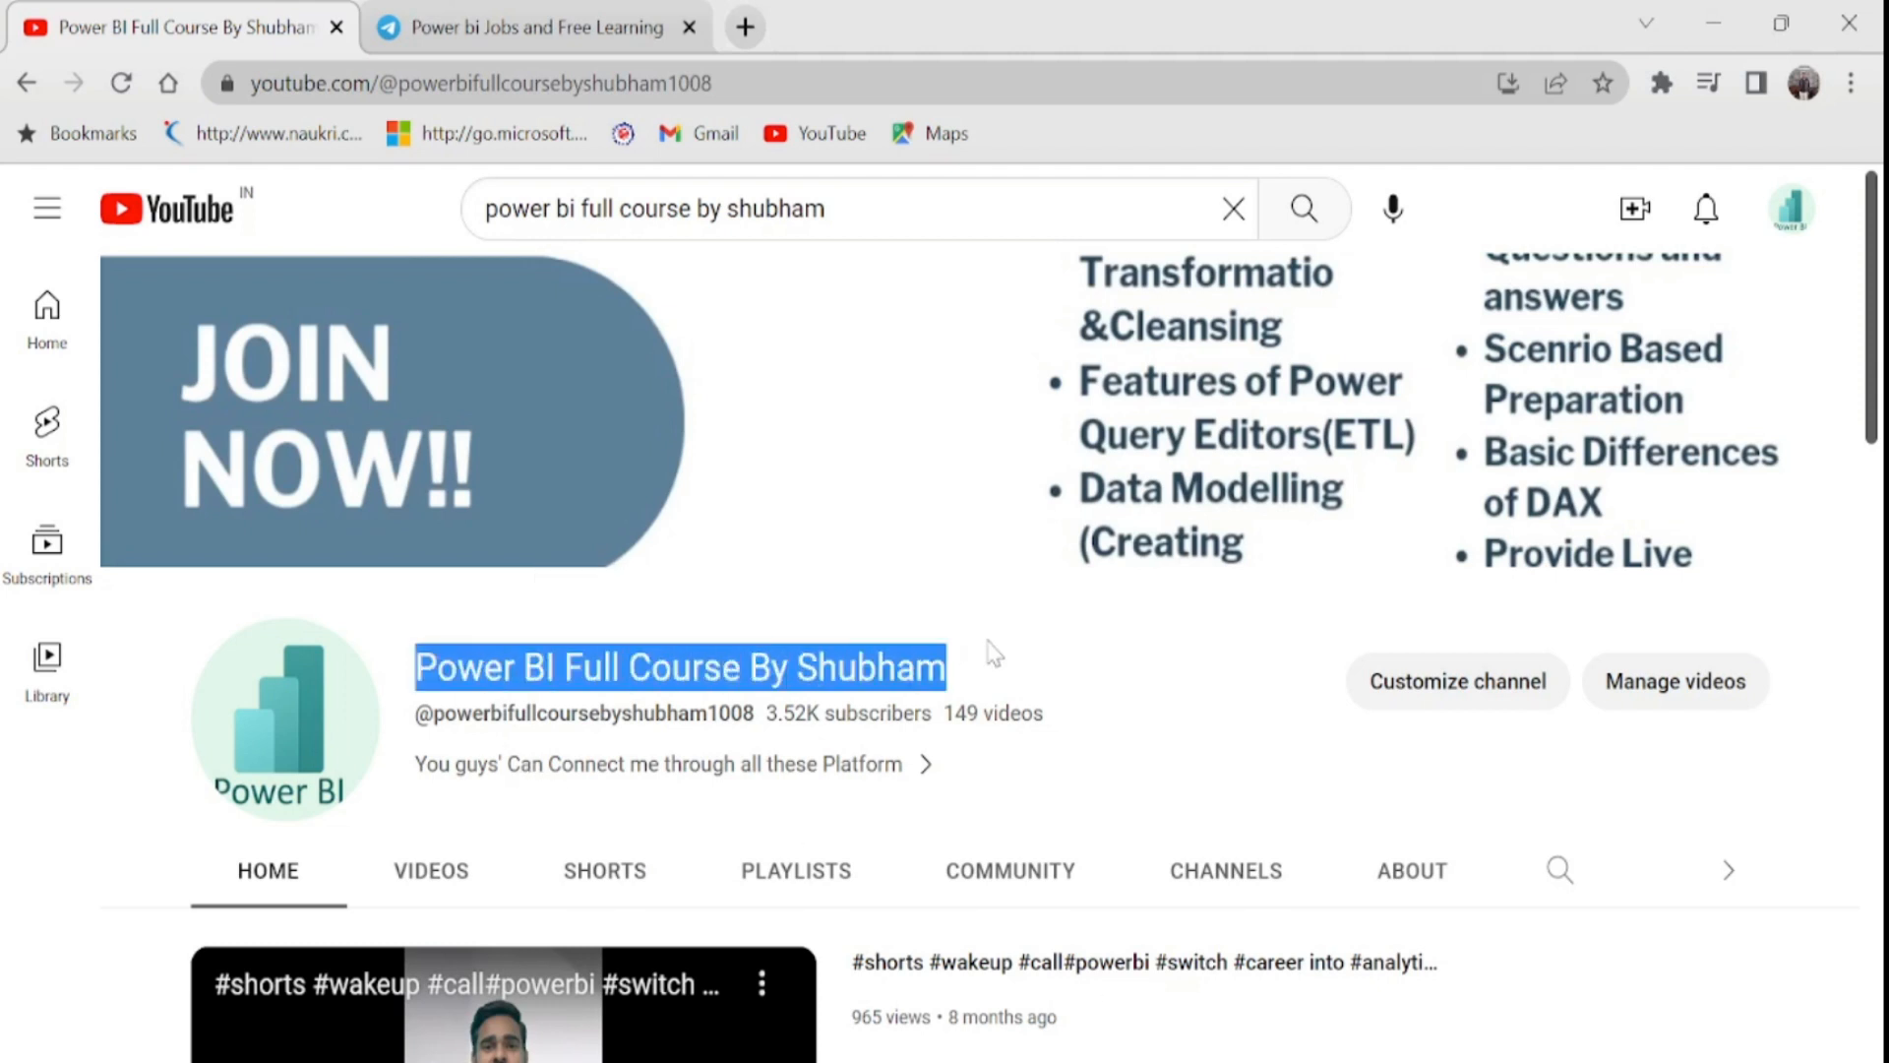
drag(1874, 324, 1870, 886)
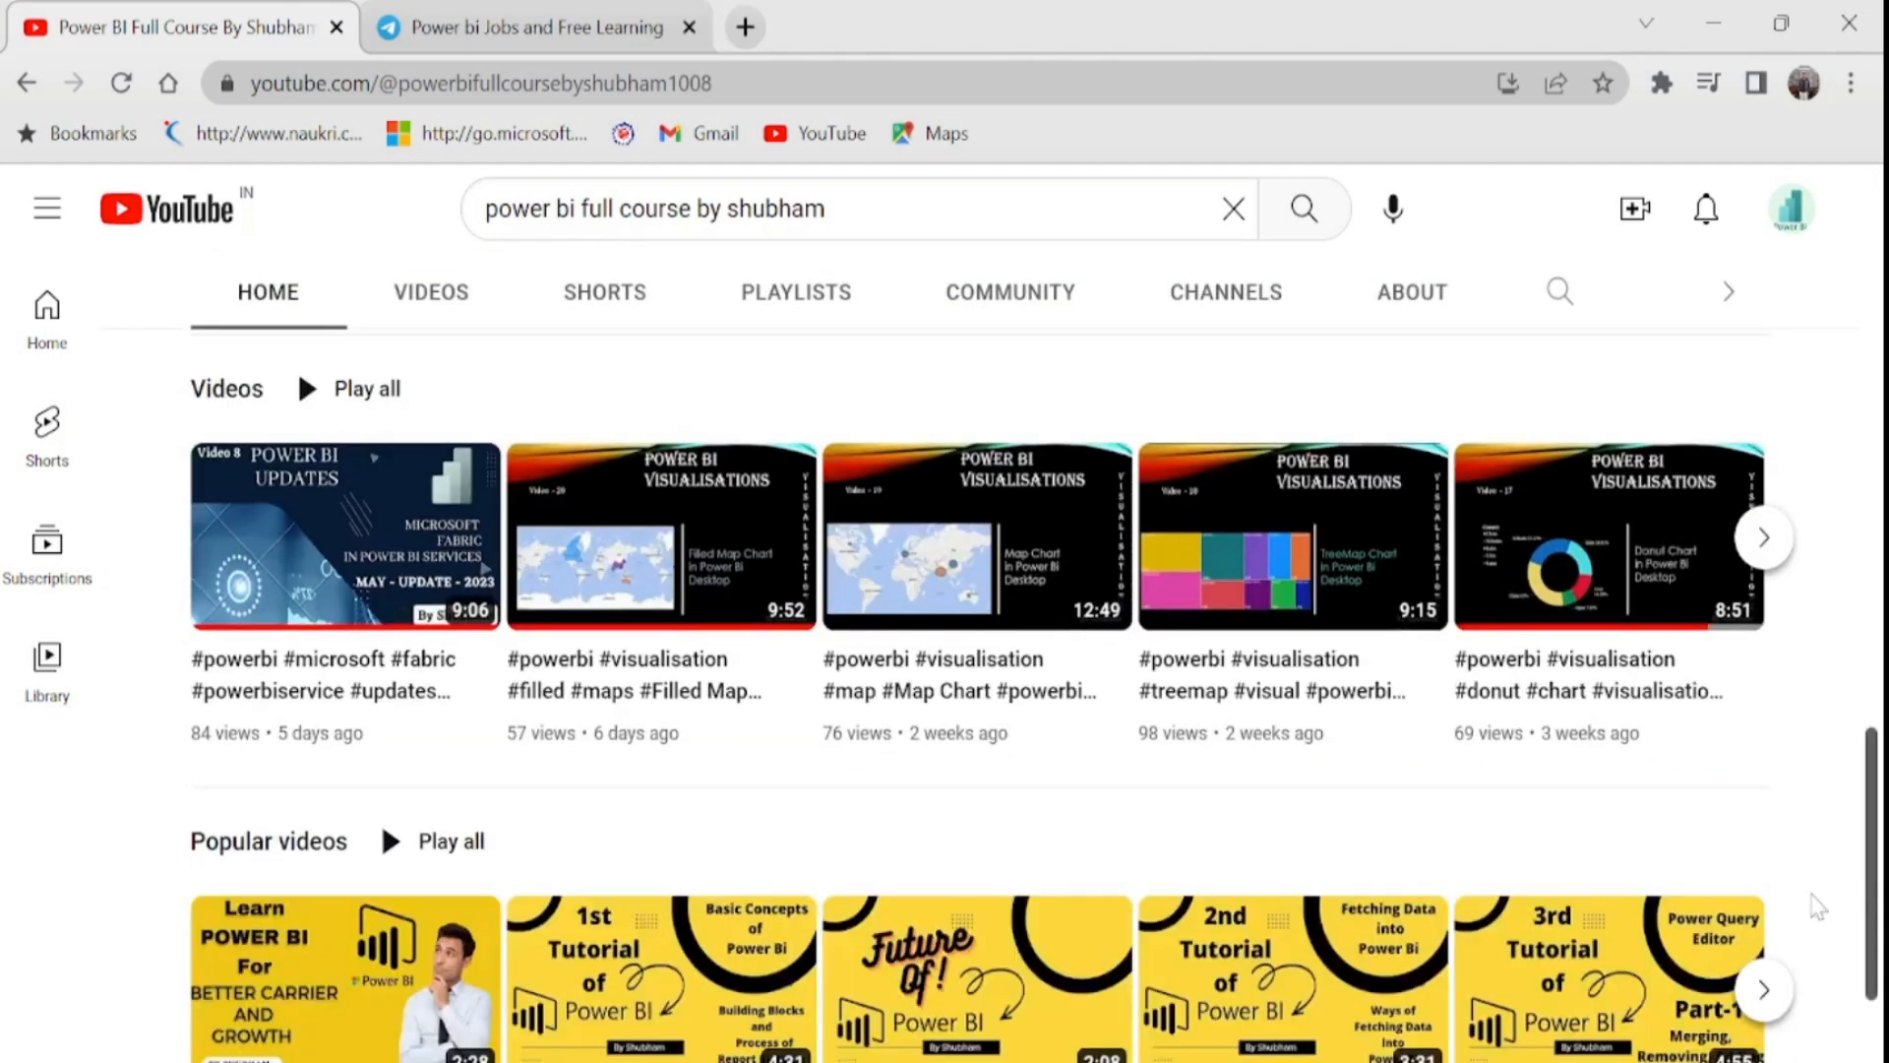
click(1764, 989)
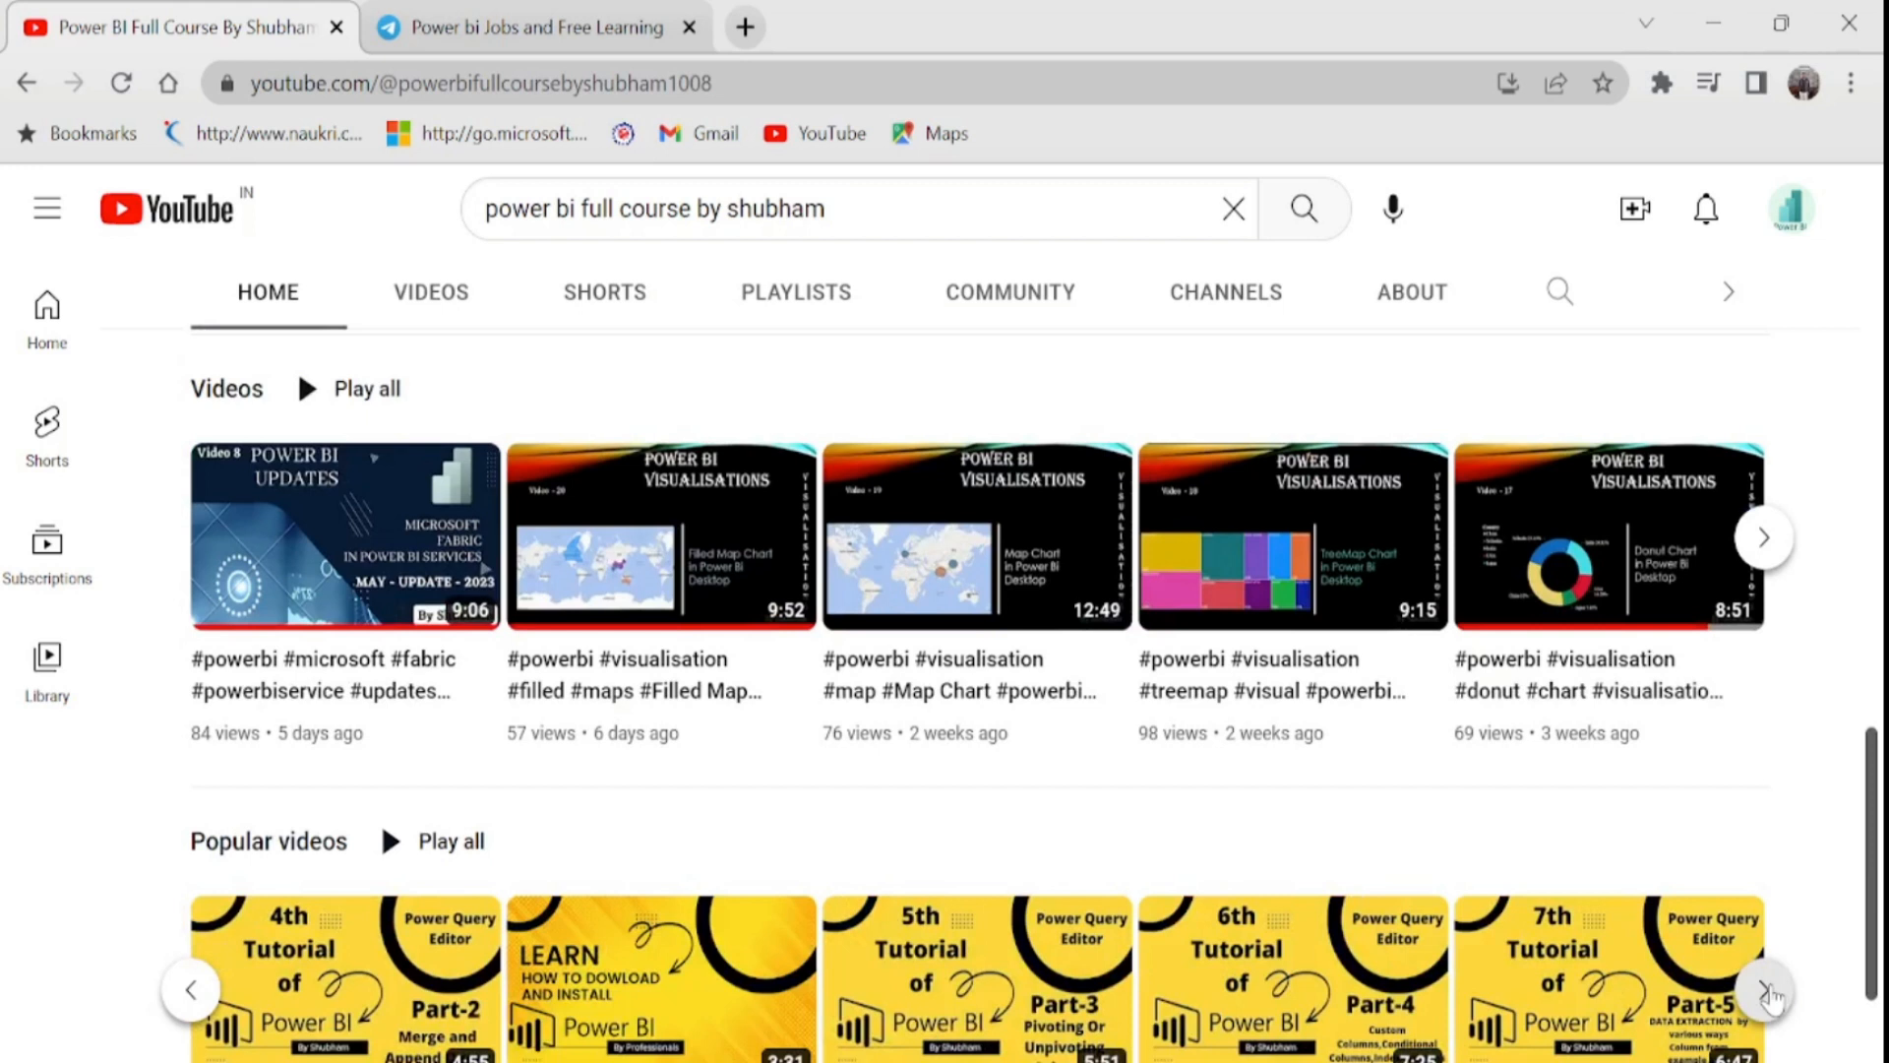
click(802, 313)
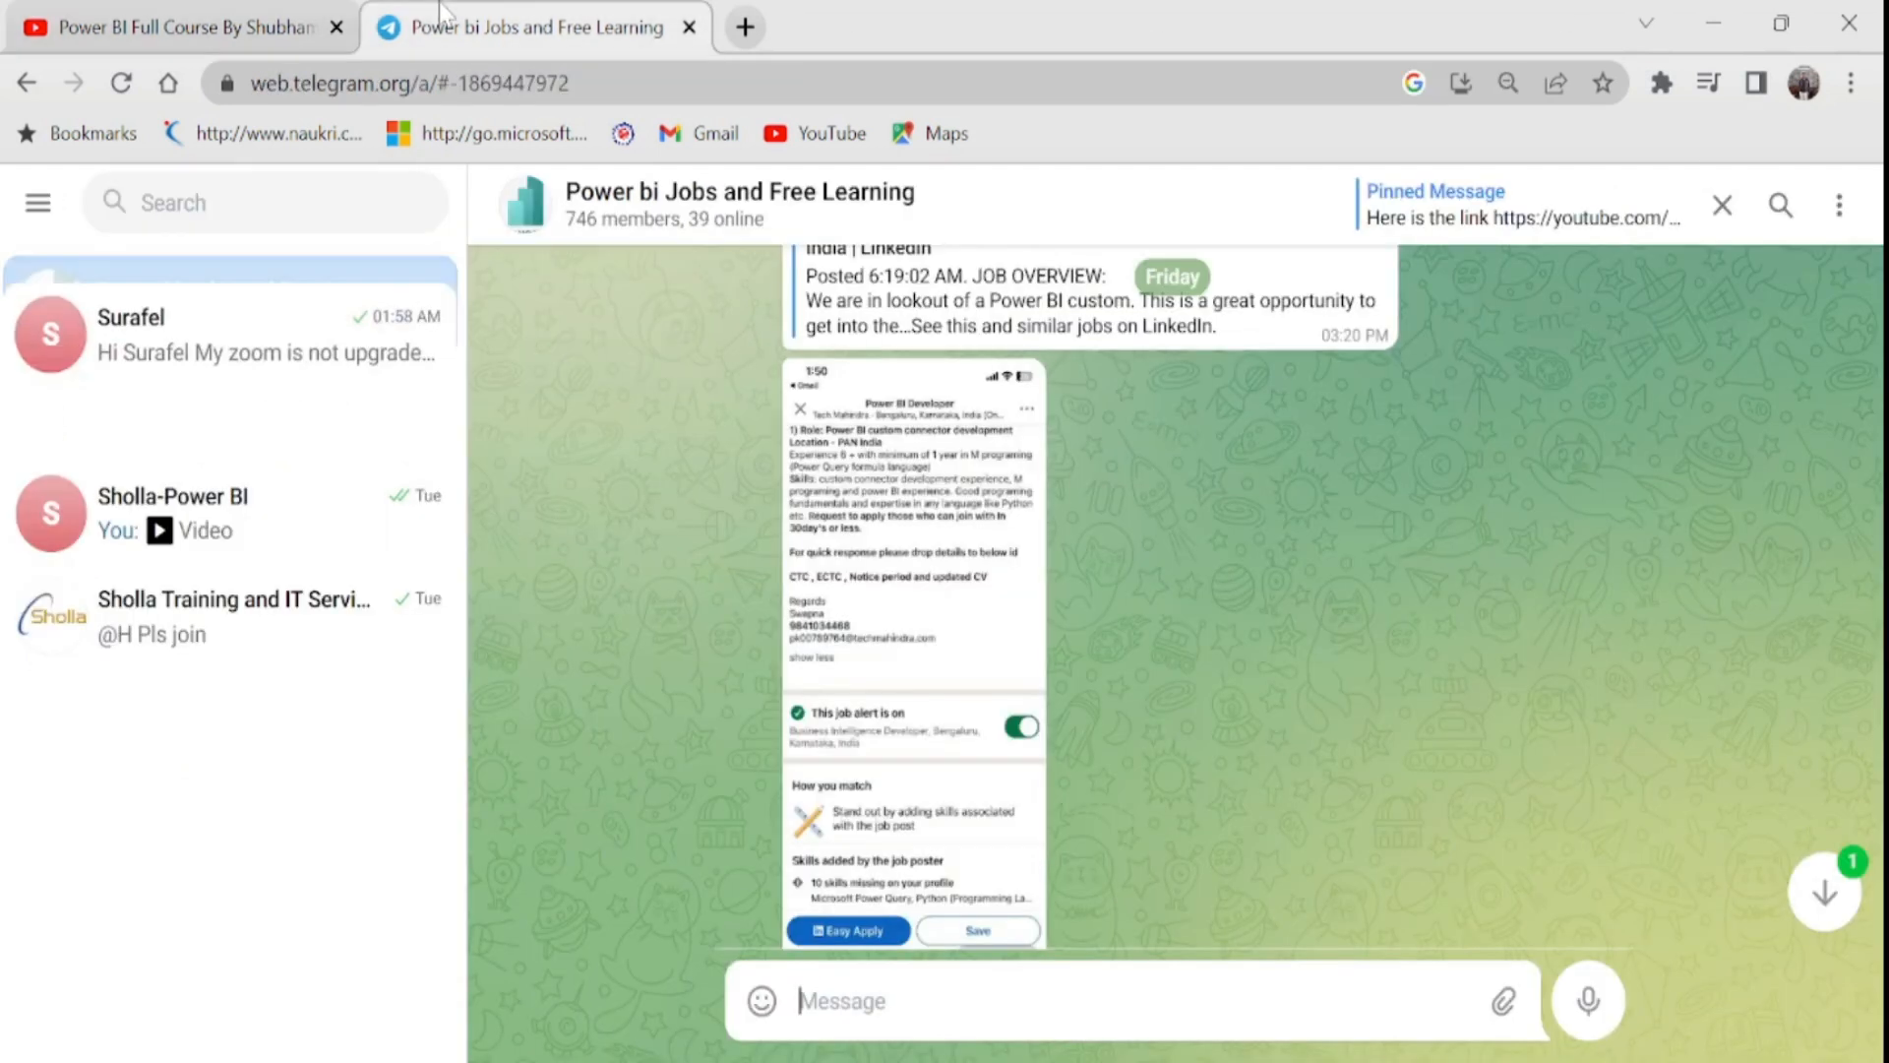
- Look through the job posts in the Telegram group Power bi Jobs and Free Learning and return to the YouTube channel page
click(551, 27)
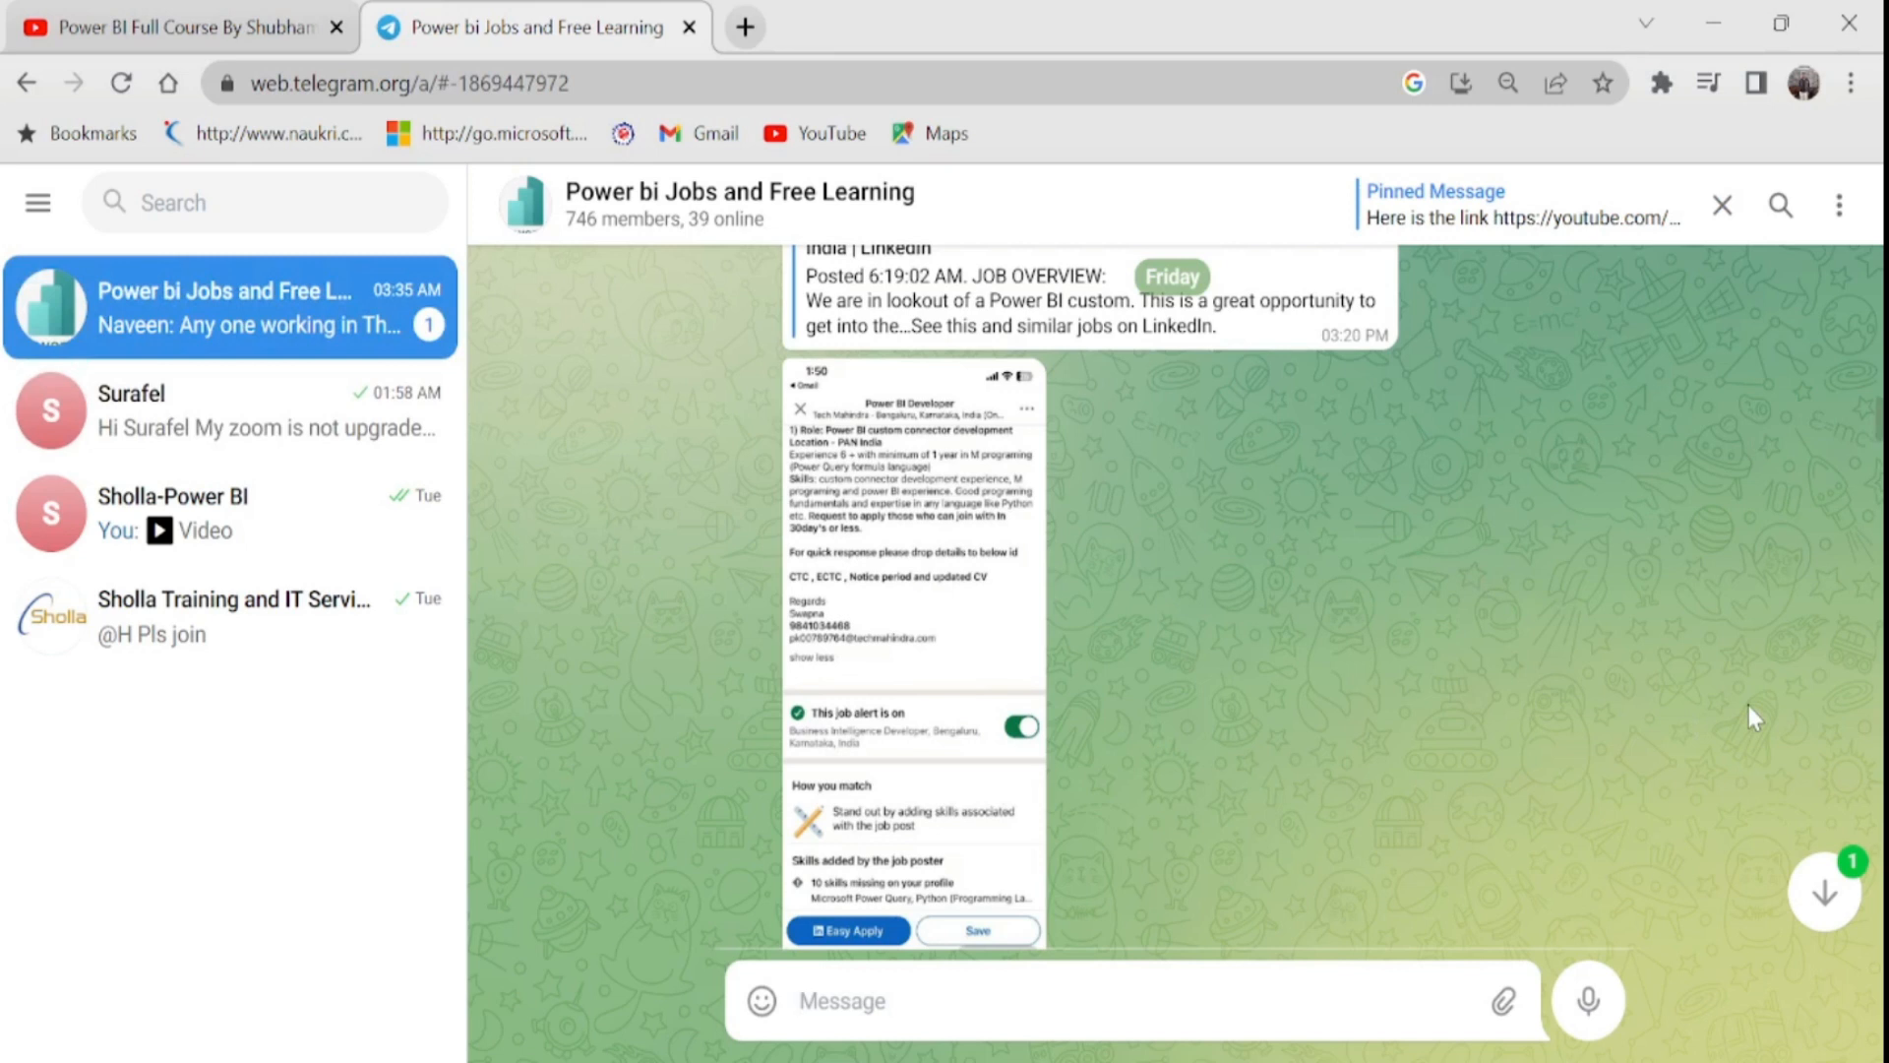
scroll(1750, 706, down, 5)
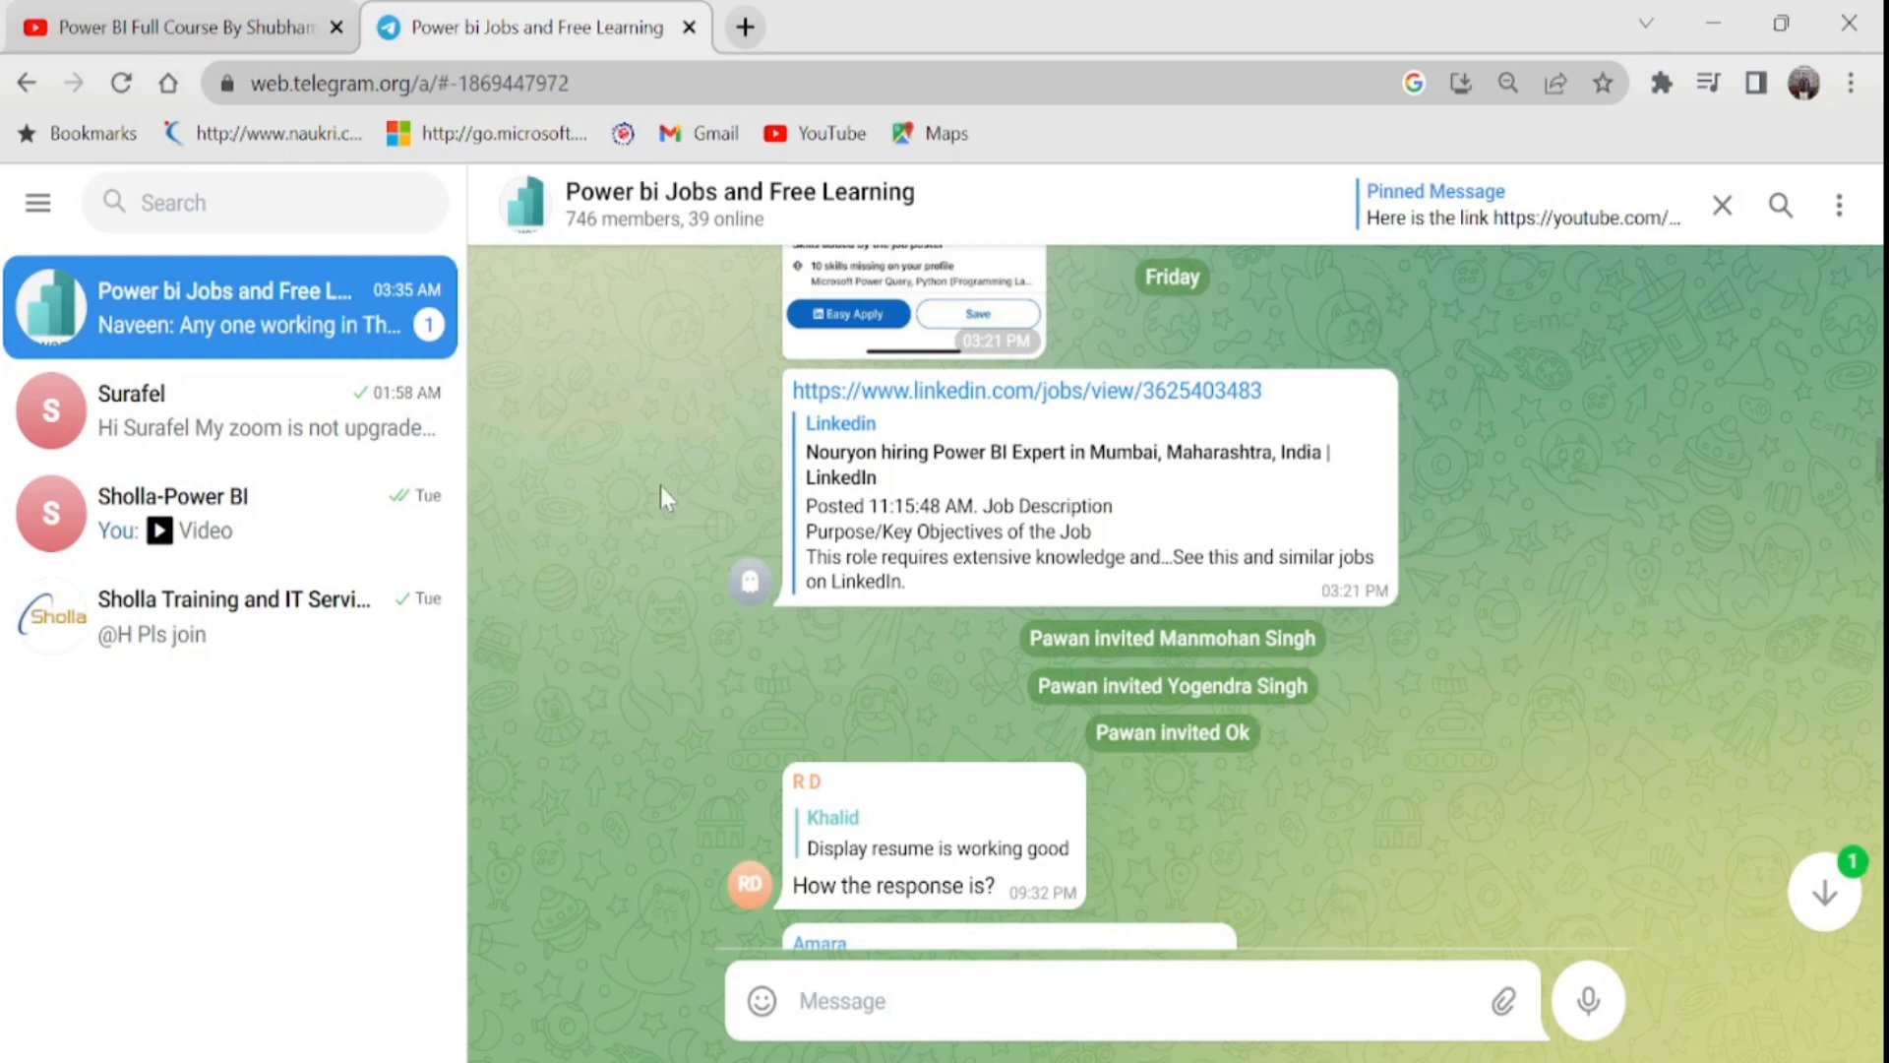
click(162, 14)
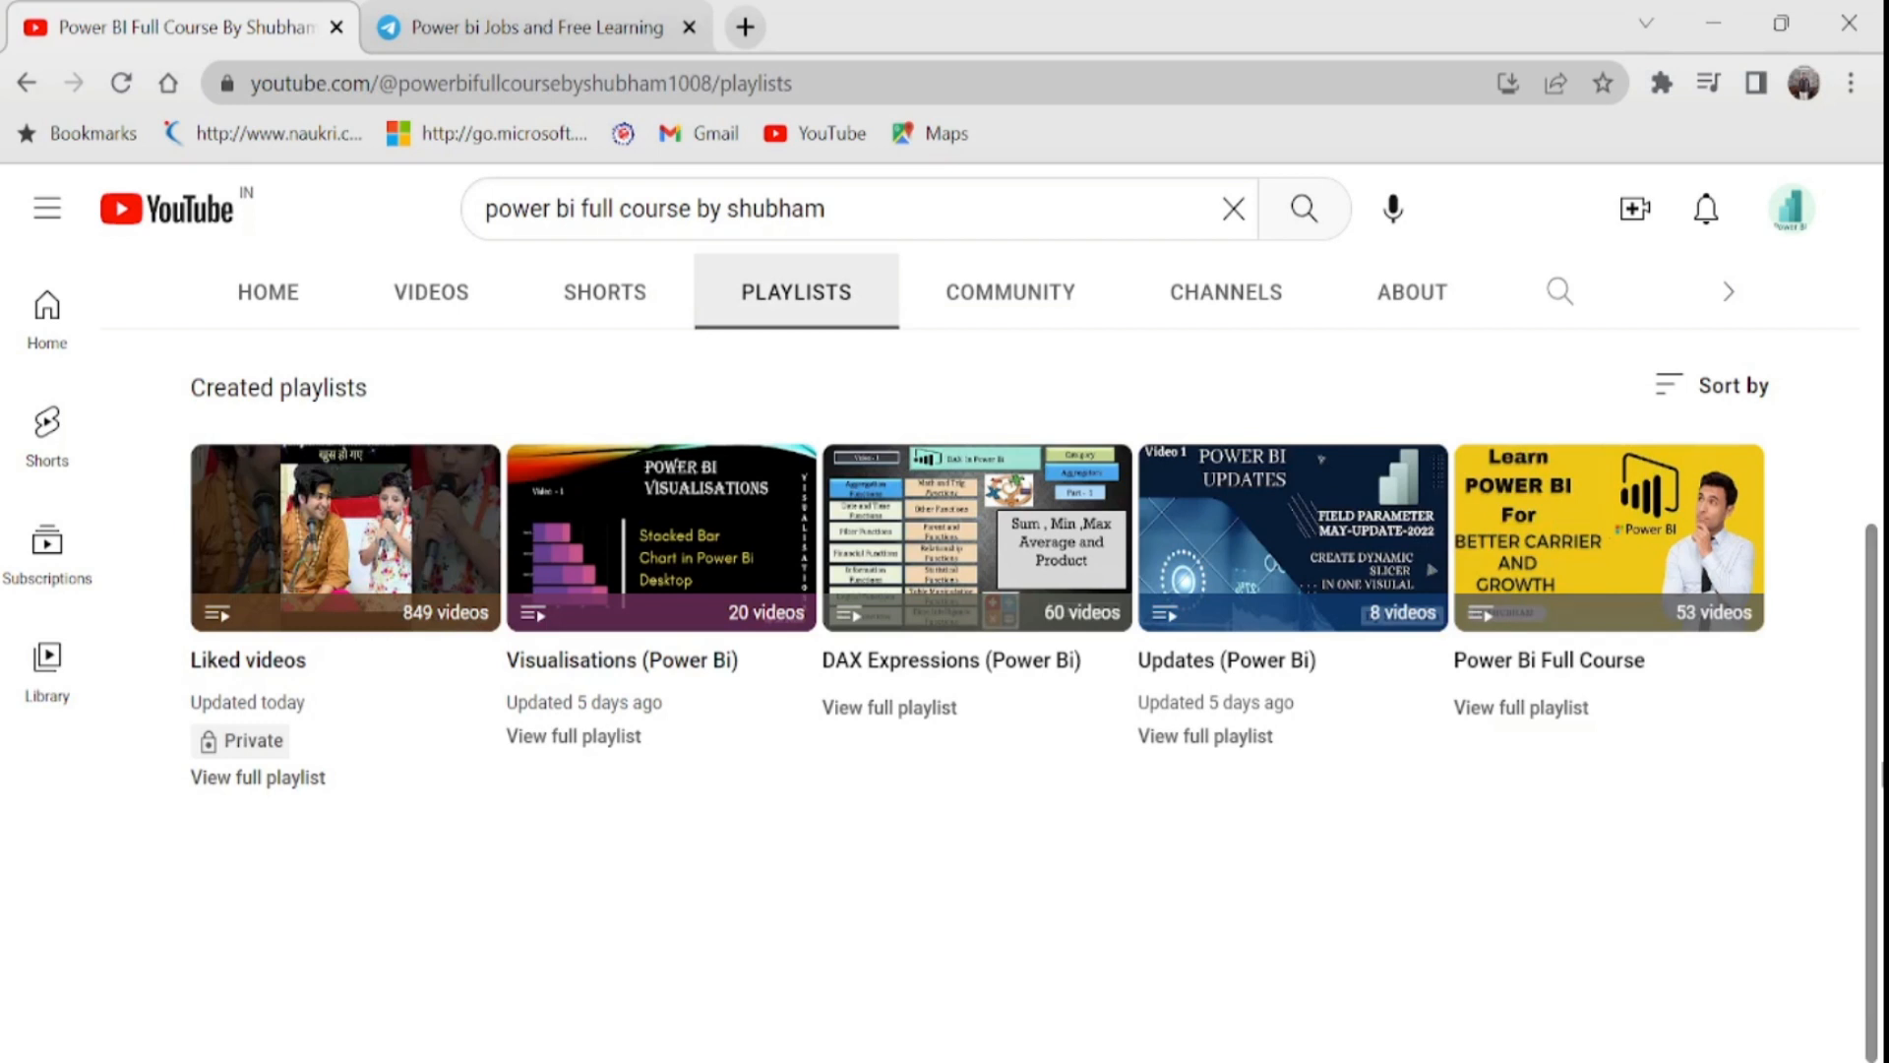
scroll(1855, 339, up, 5)
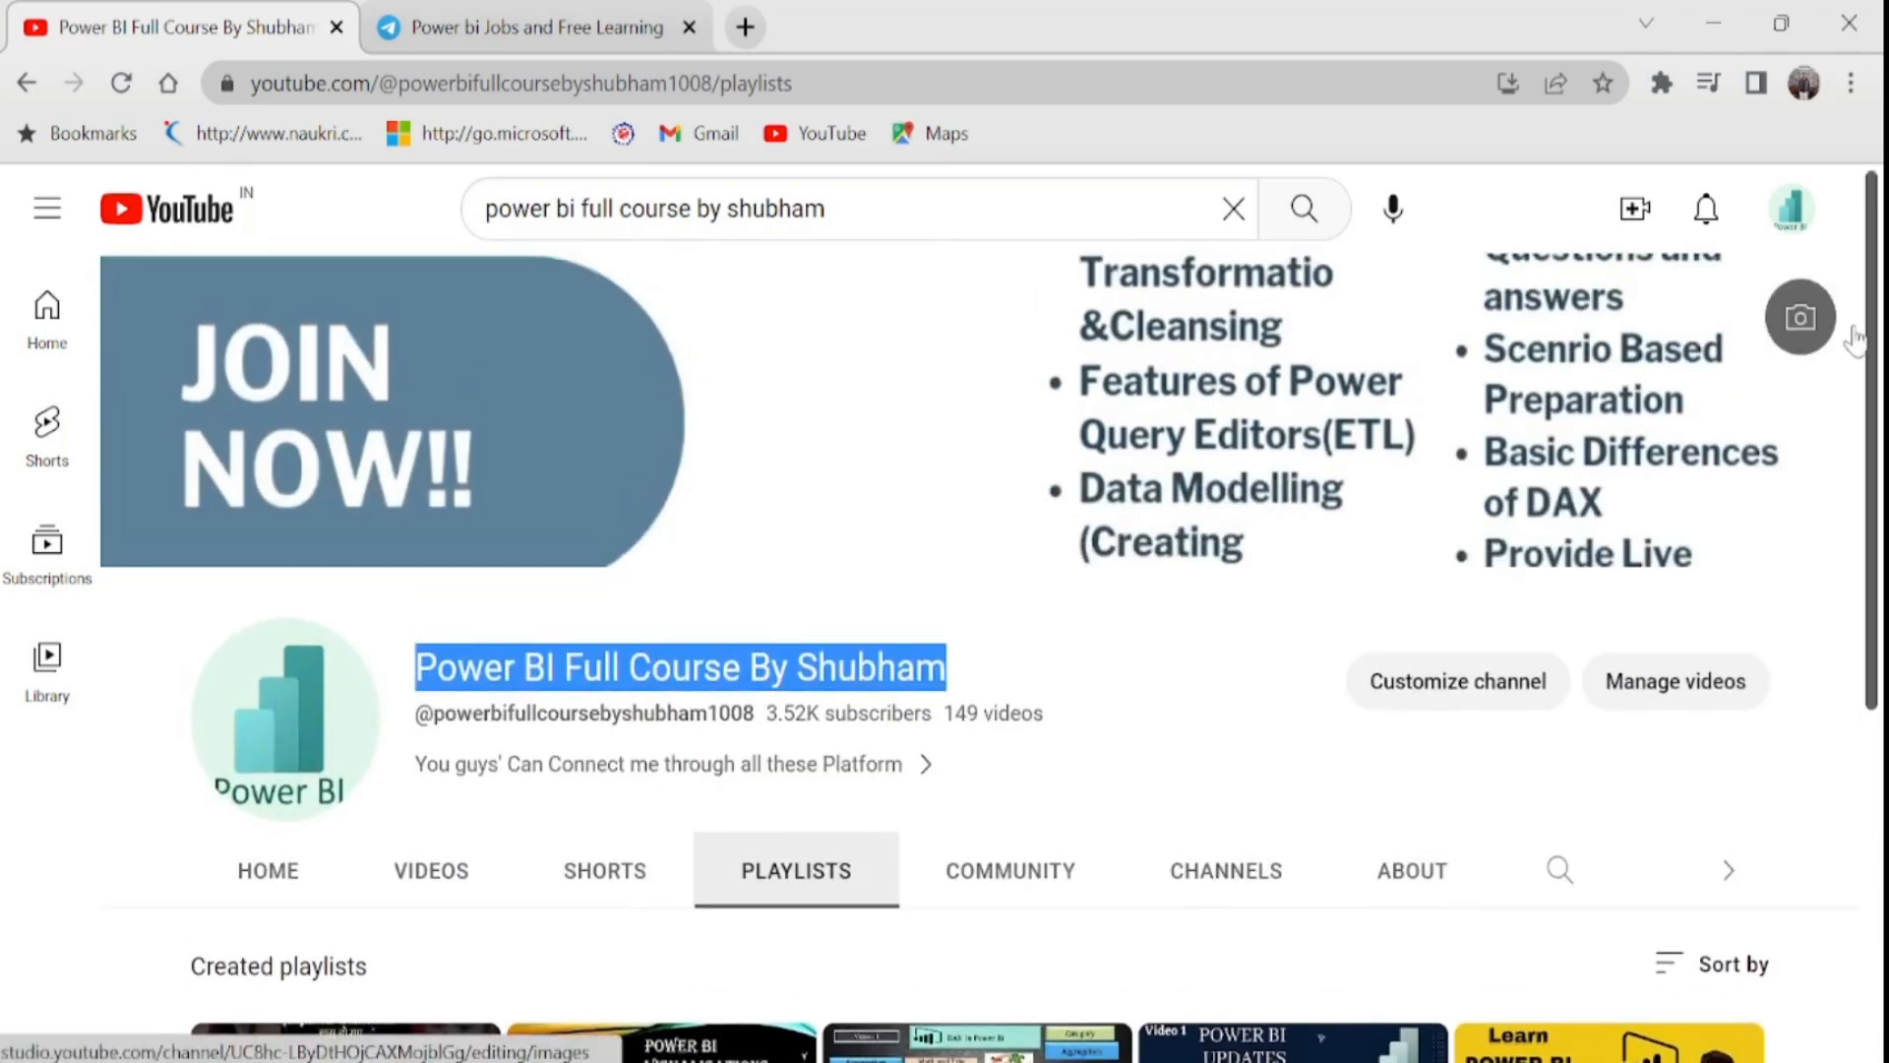